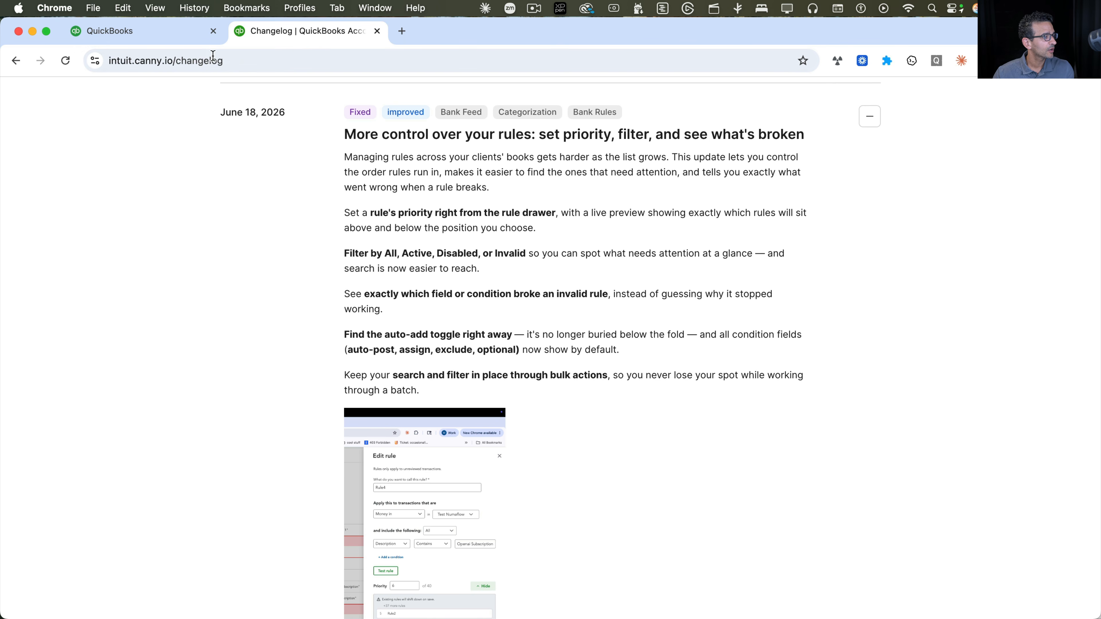
Step: Review the changelog entries on money-in From/To suggestions and on bank rule priority, filtering and invalid rules
key(alt+super+8)
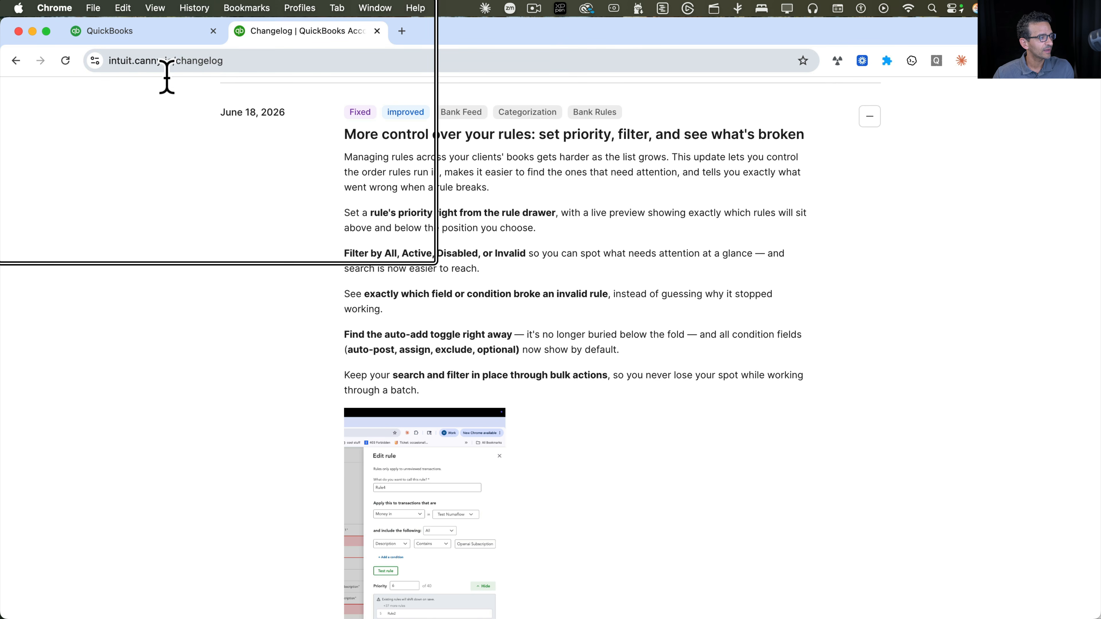
key(alt+super+8)
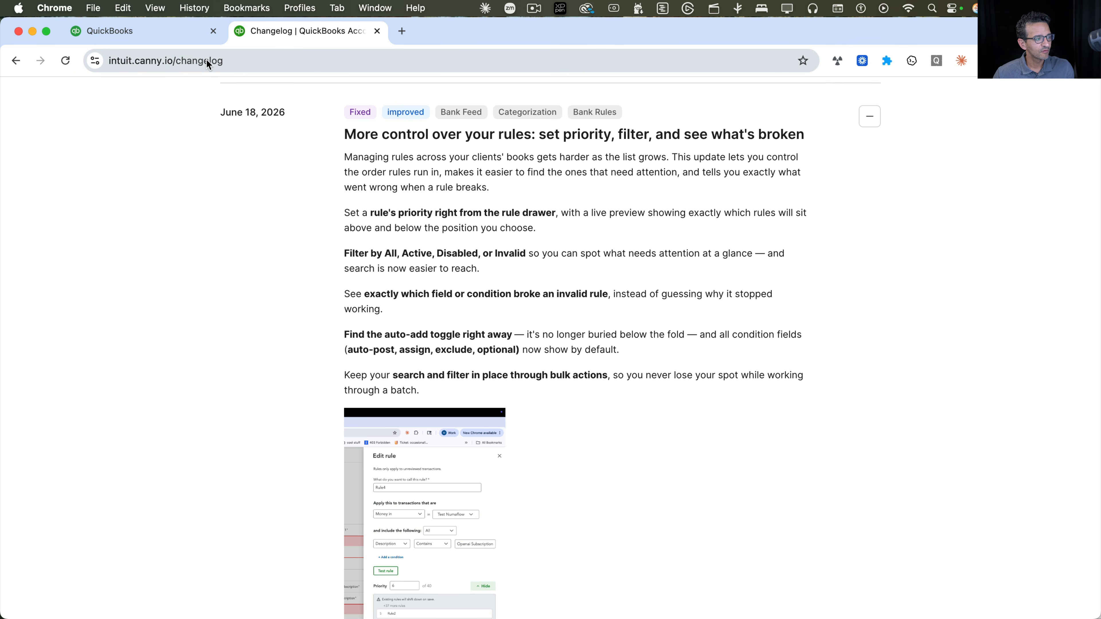
scroll(188, 127, up, 15)
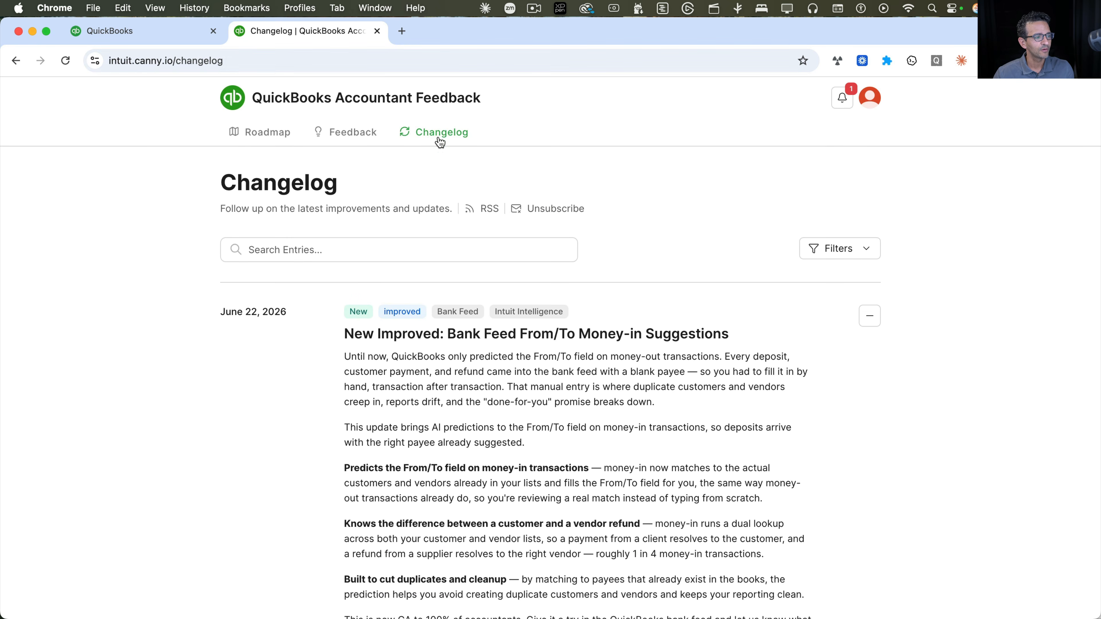
key(alt+super+8)
key(alt+super+8)
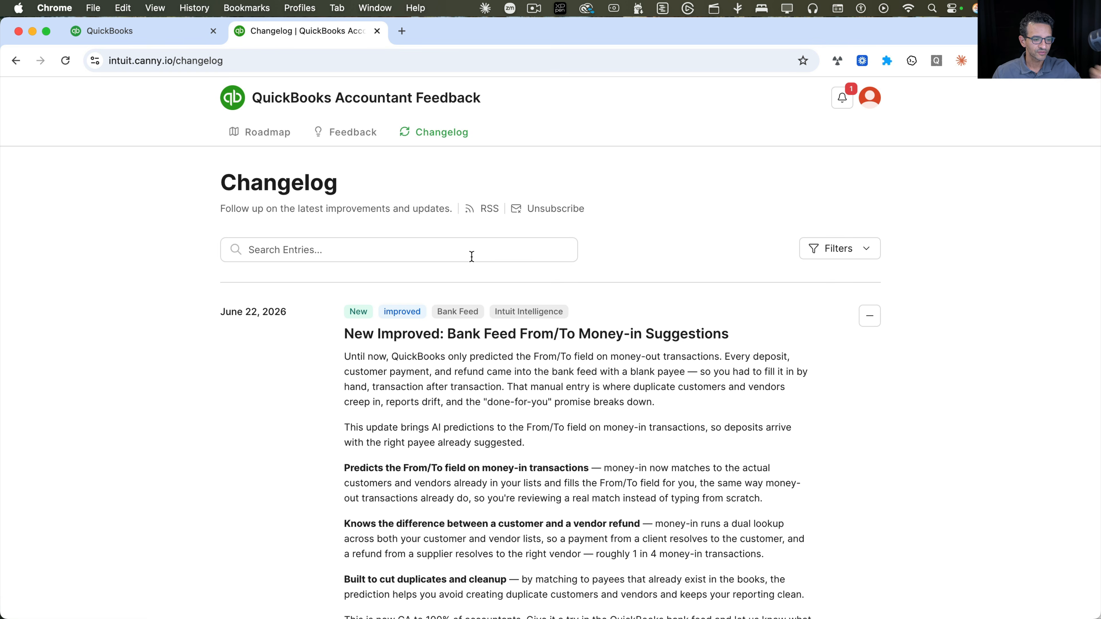
scroll(562, 345, down, 3)
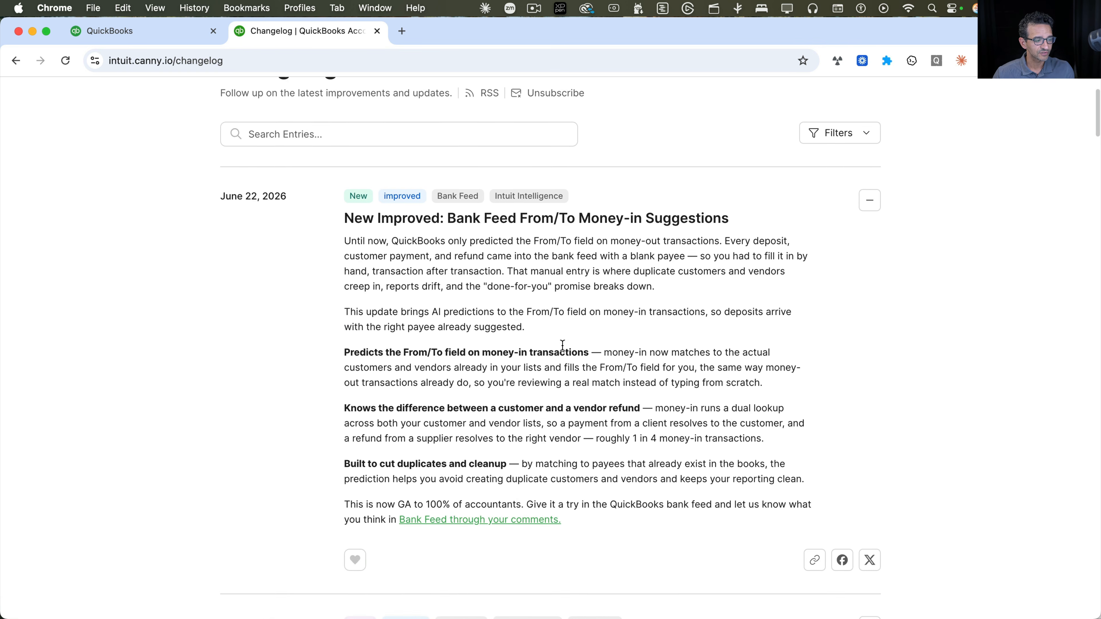
key(alt+super+8)
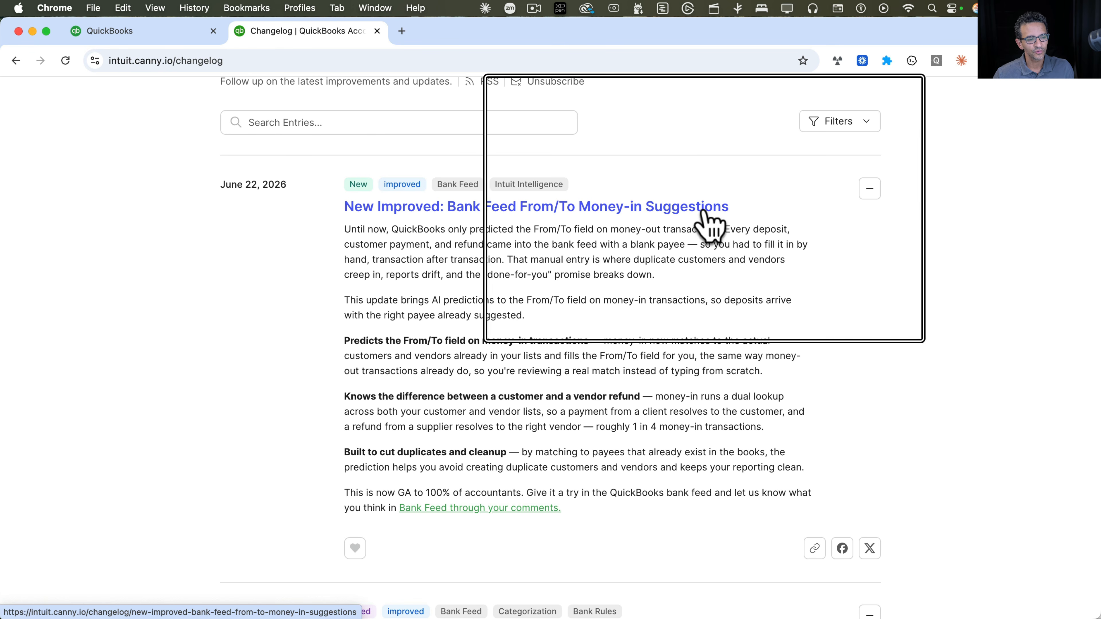
key(alt+super+8)
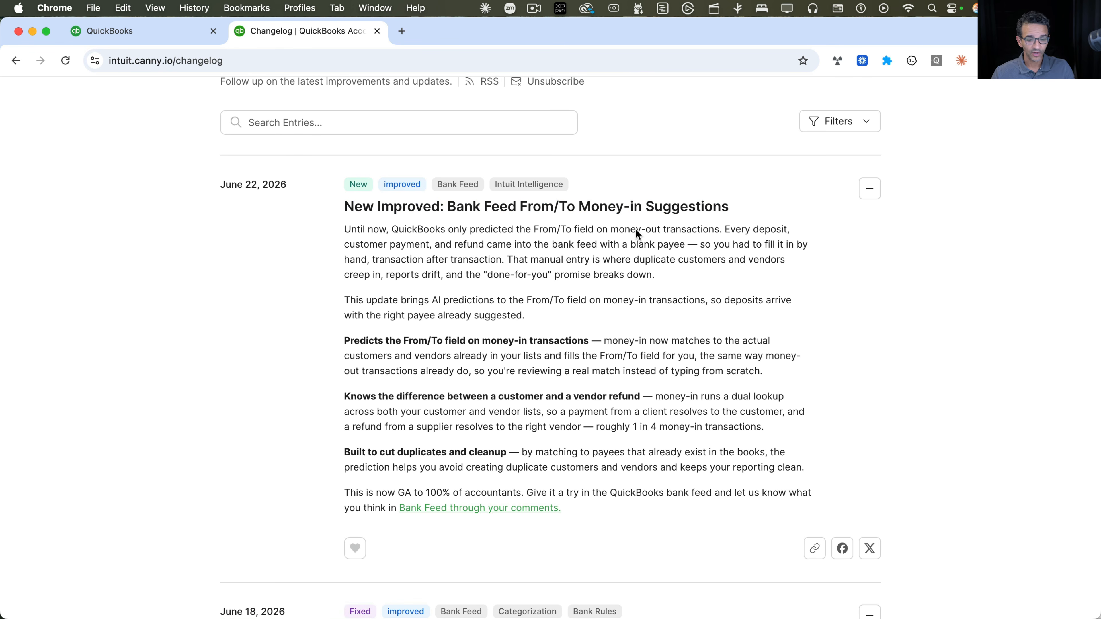
scroll(625, 268, down, 10)
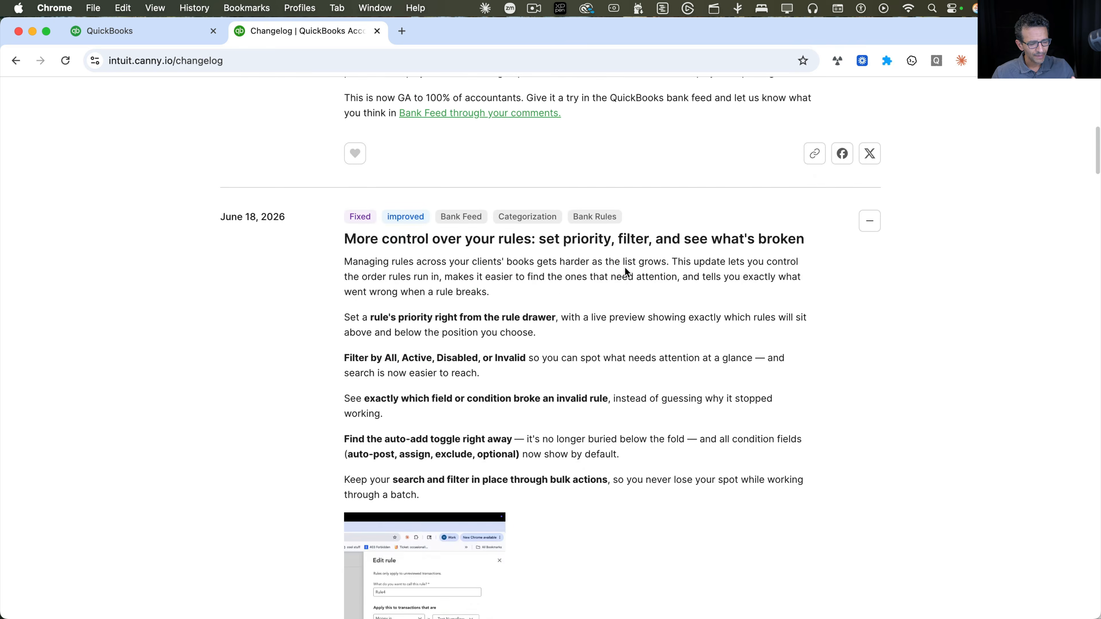
scroll(625, 267, down, 3)
key(alt+super+8)
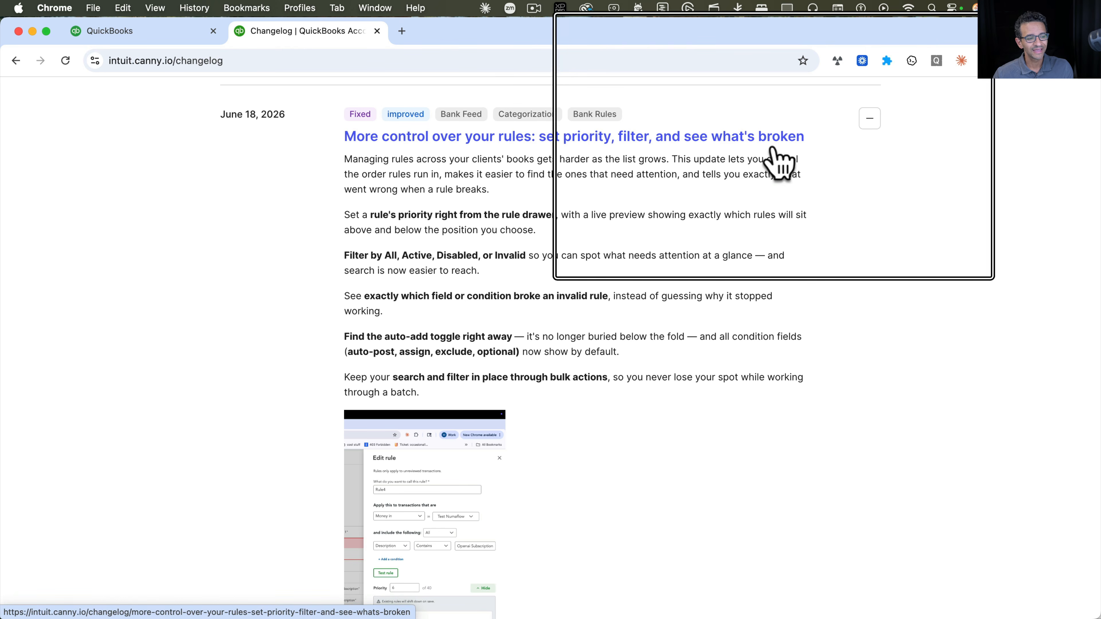
key(alt+super+8)
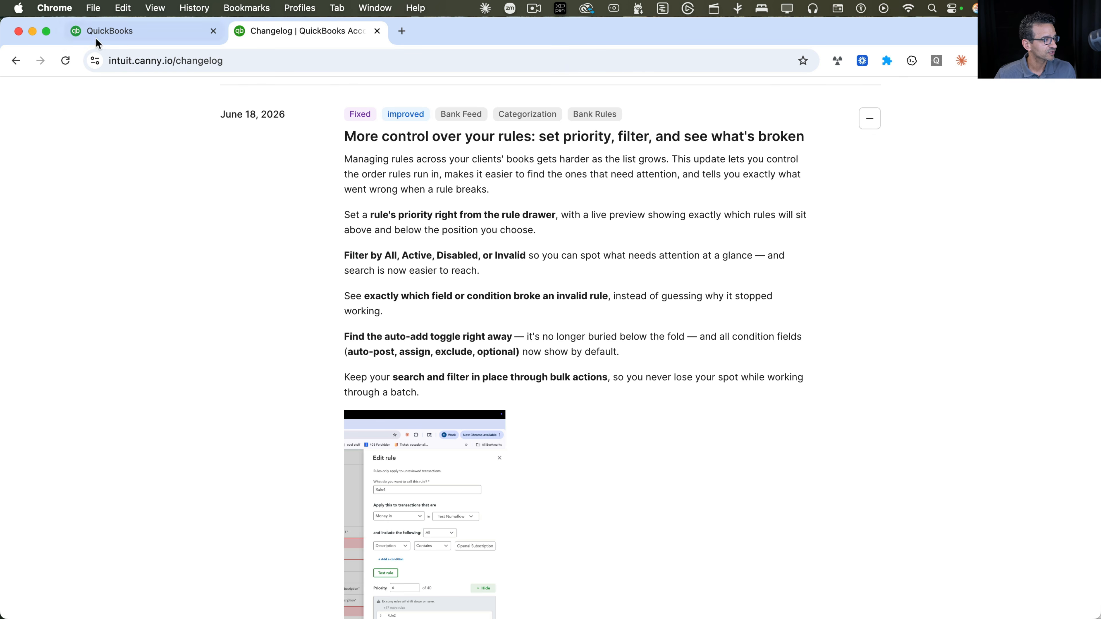
Step: Switch to QuickBooks and open the Bank transactions page of the Accounting app
click(110, 32)
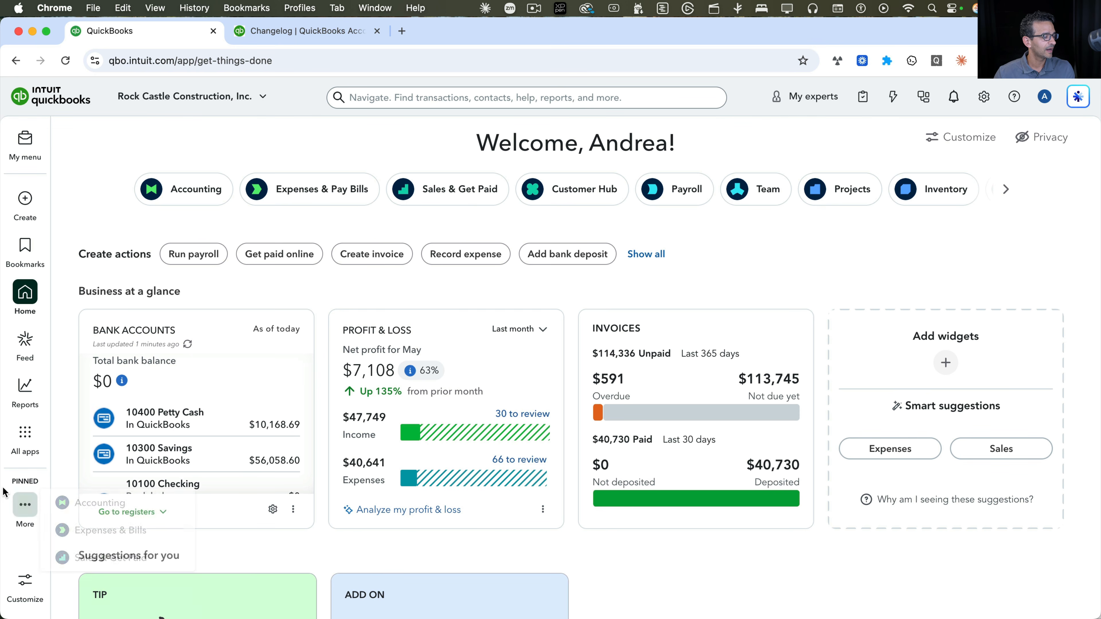
click(25, 434)
mouse_move(126, 182)
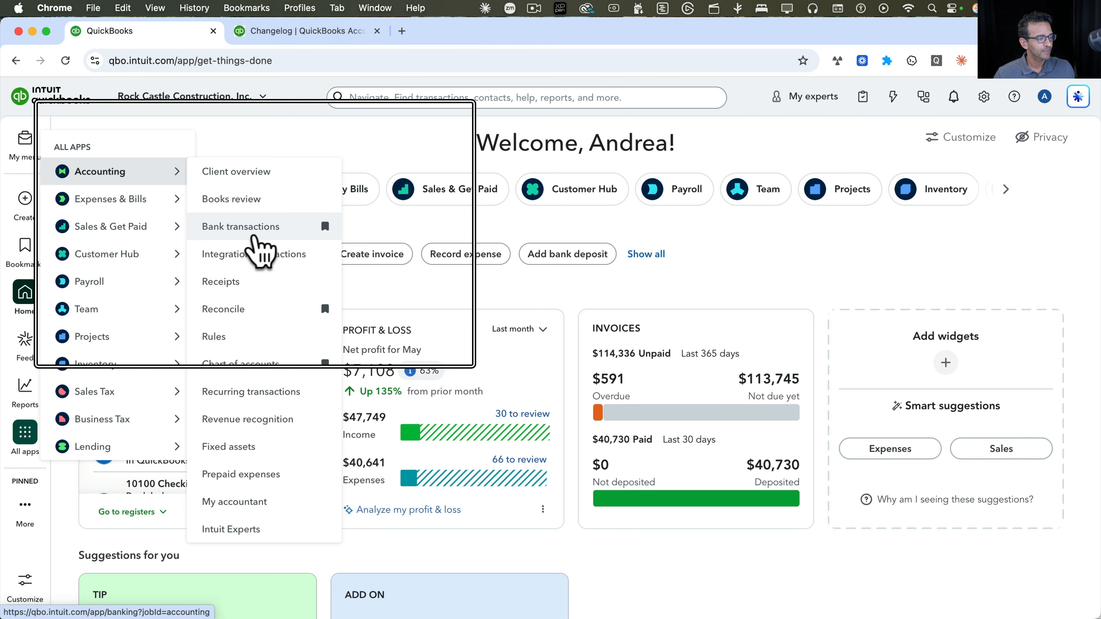
click(254, 228)
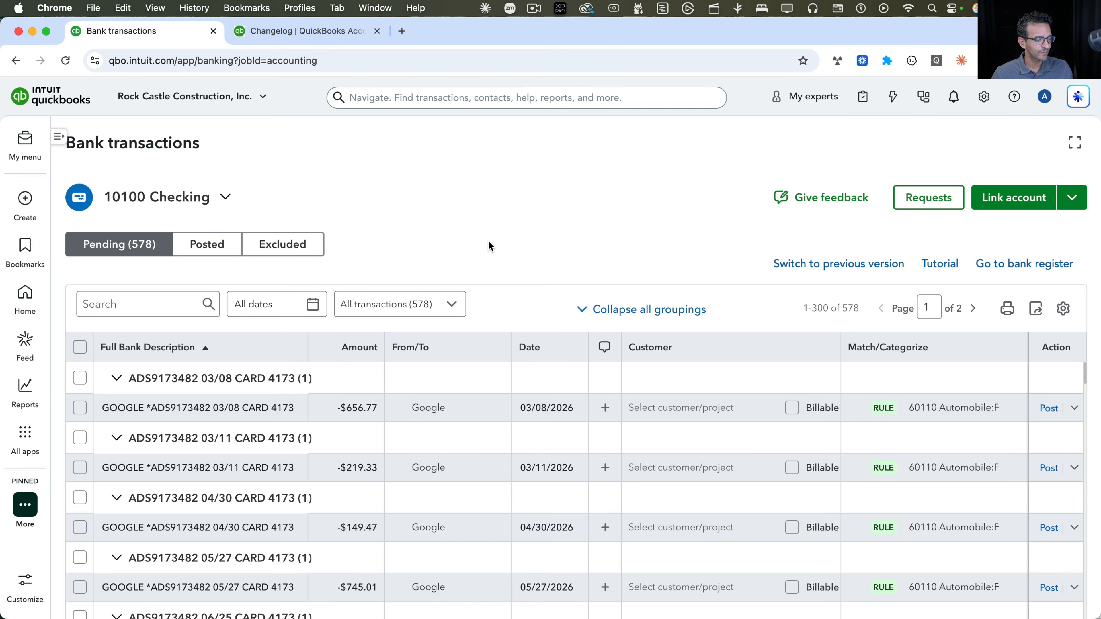
Step: Find the American Express group and show the available actions for its 02/18/2026 transaction
scroll(430, 433, down, 3)
scroll(429, 433, down, 5)
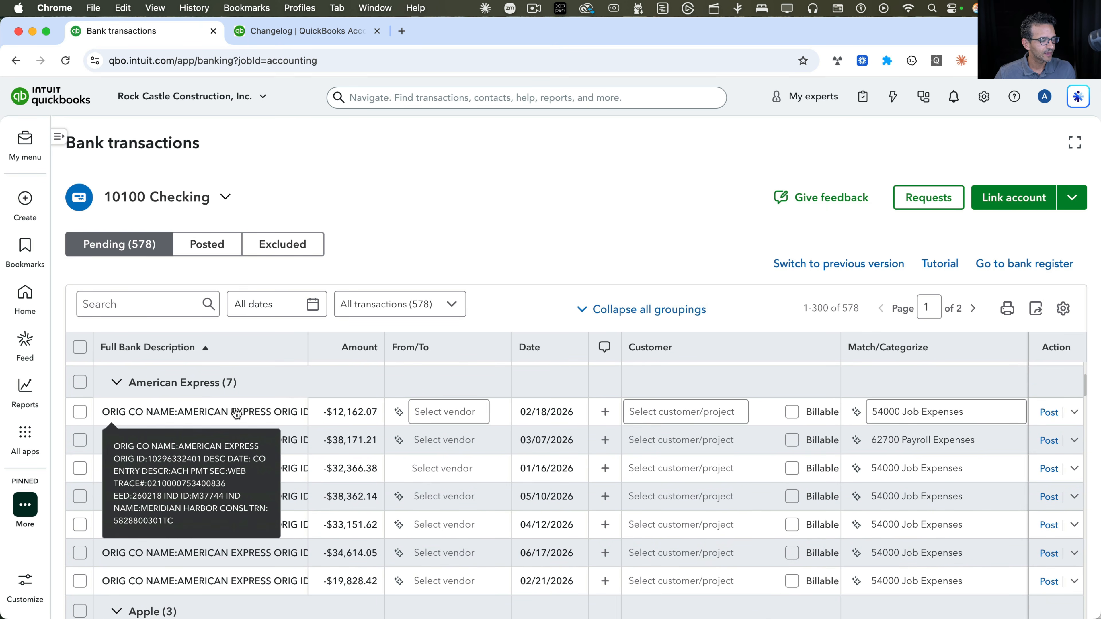
click(1075, 416)
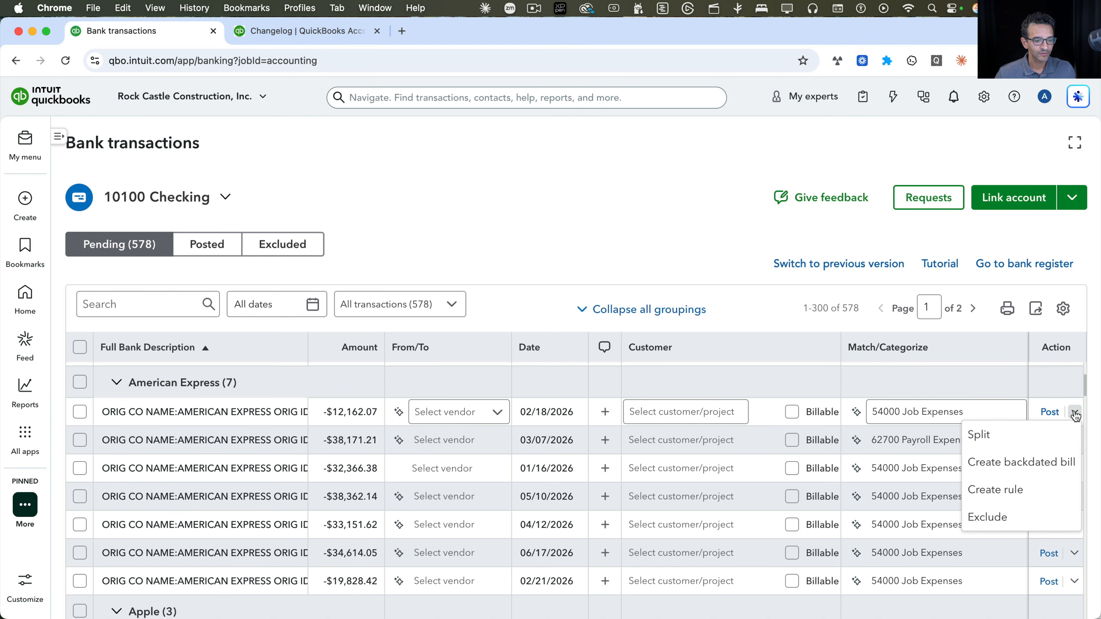
key(alt+super+8)
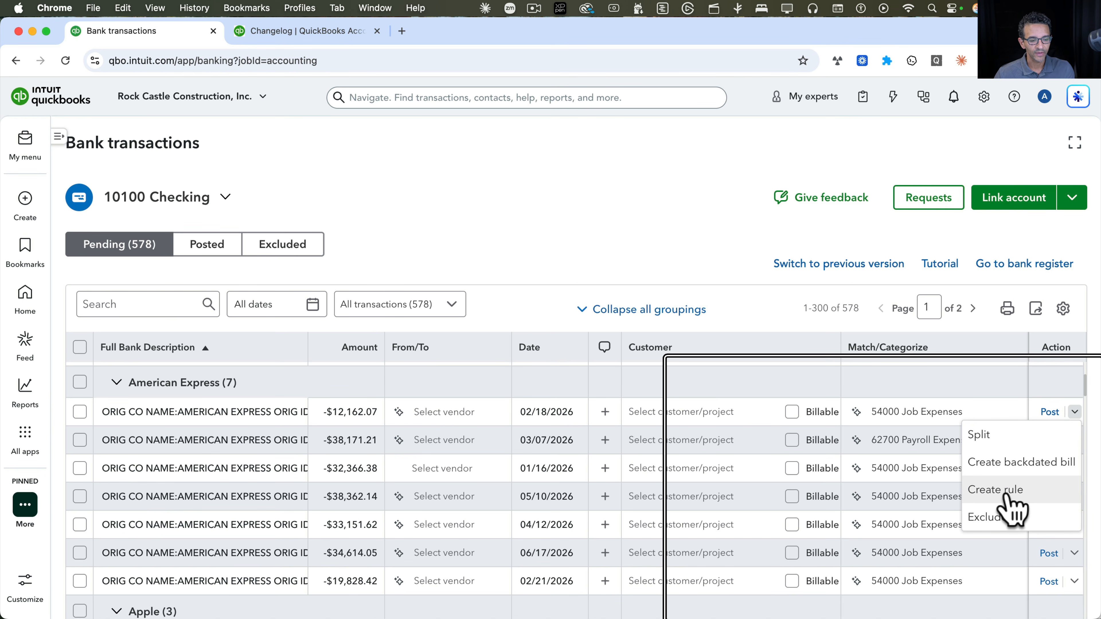
key(alt+super+8)
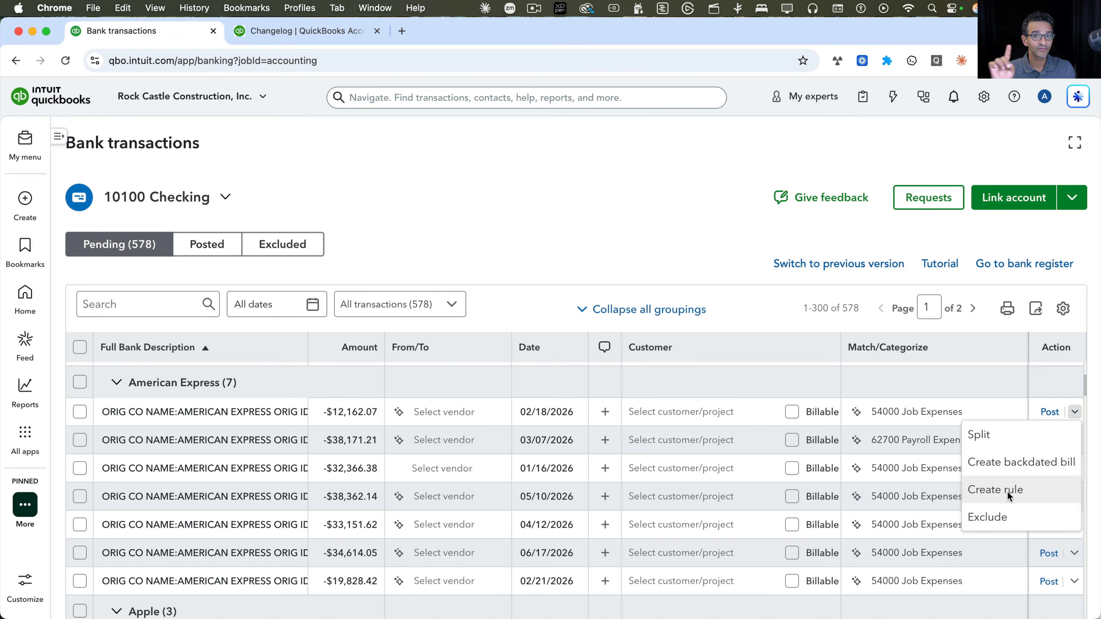
Step: Expand the 02/18/2026 American Express transaction and examine its categorization details and the rule creation option
click(242, 417)
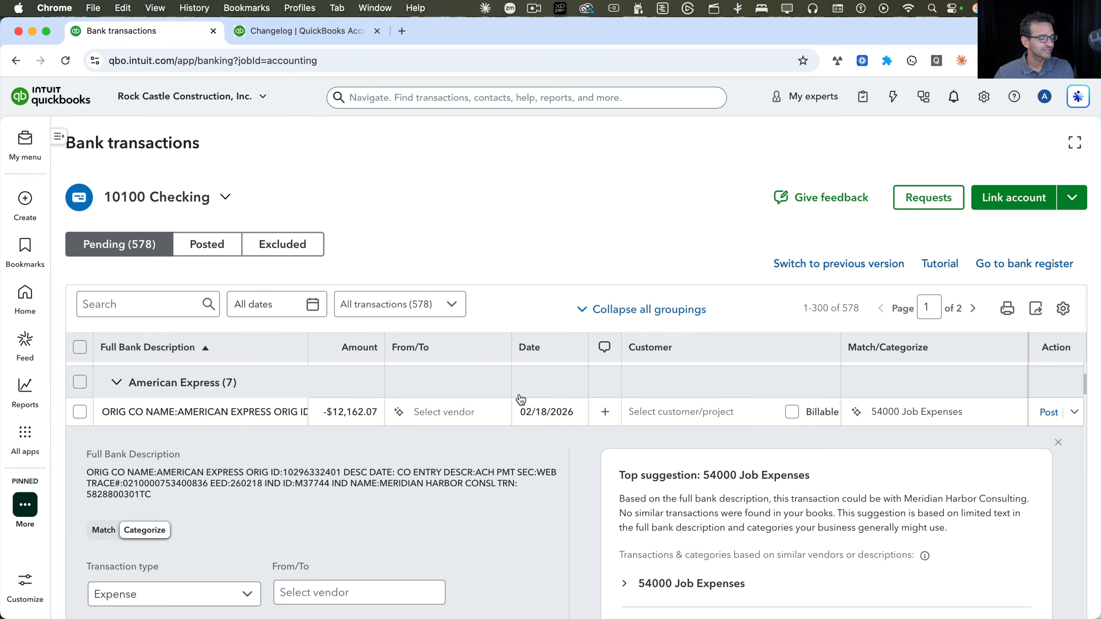
scroll(529, 318, down, 10)
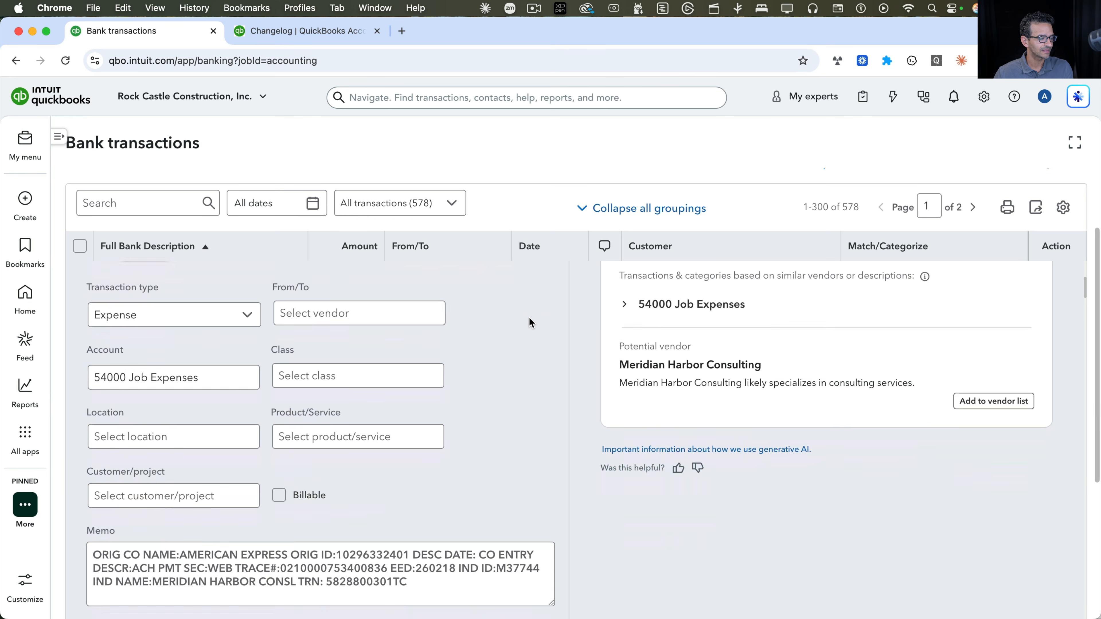
scroll(529, 318, down, 1)
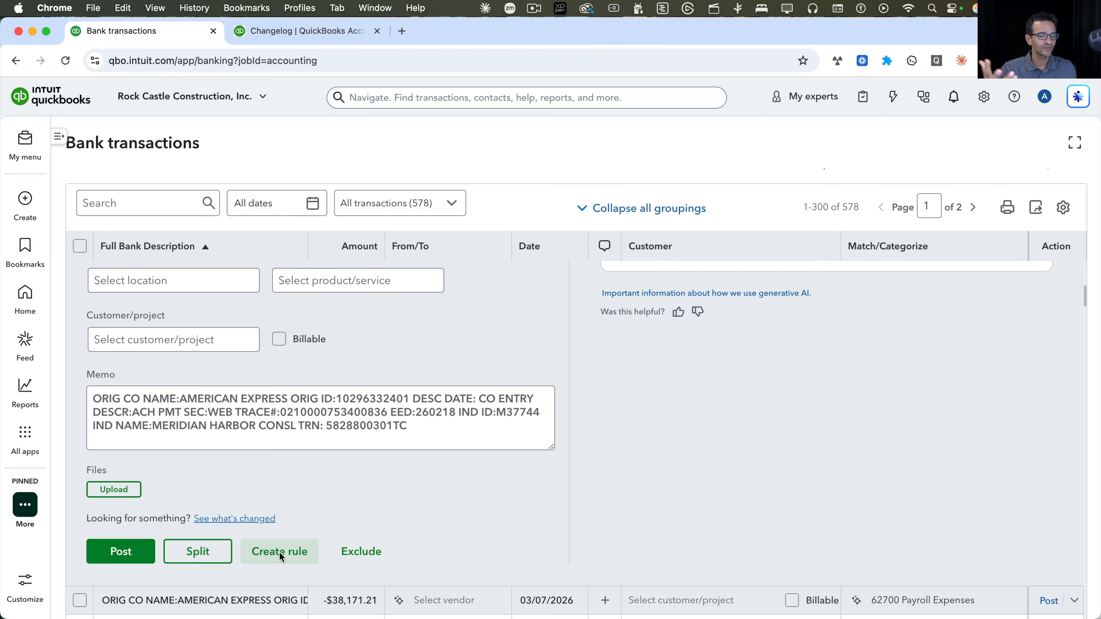
scroll(280, 555, up, 7)
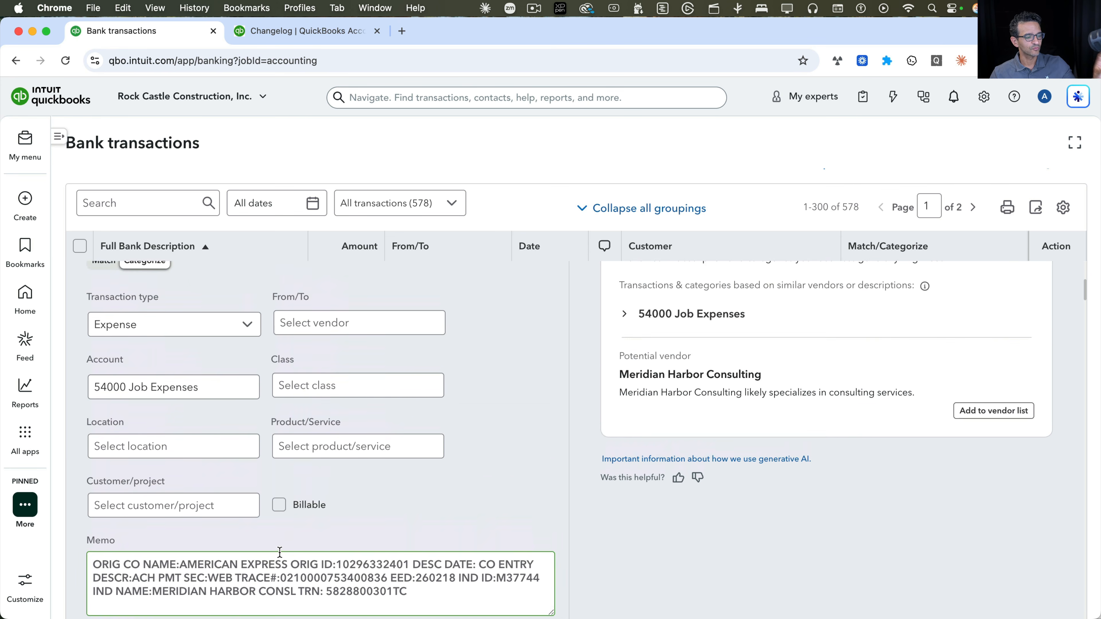
scroll(281, 558, down, 1)
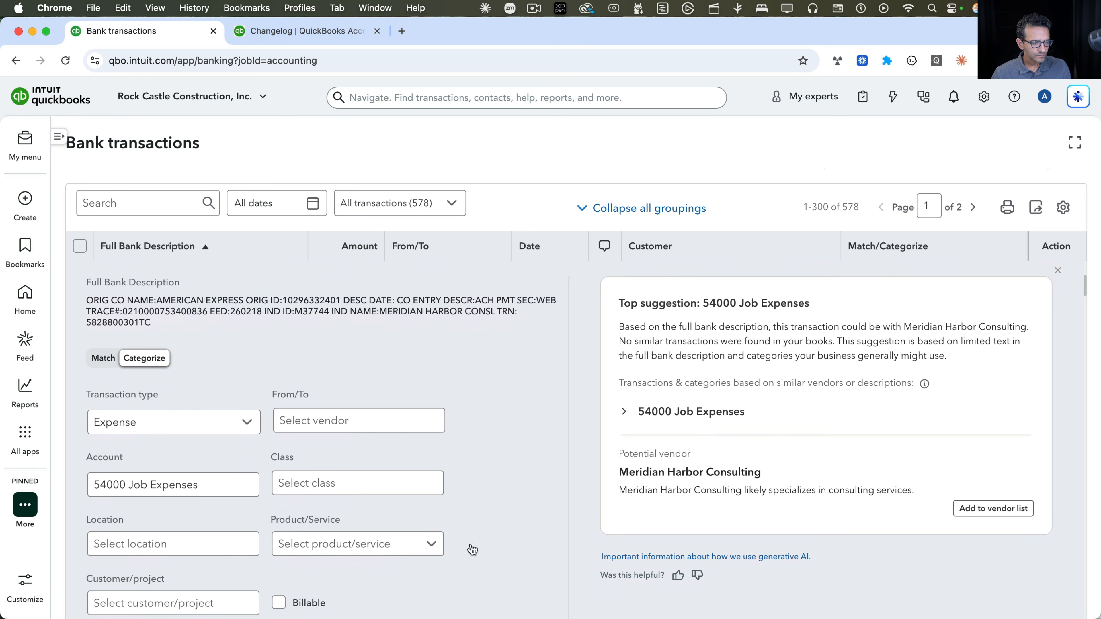
scroll(933, 362, up, 2)
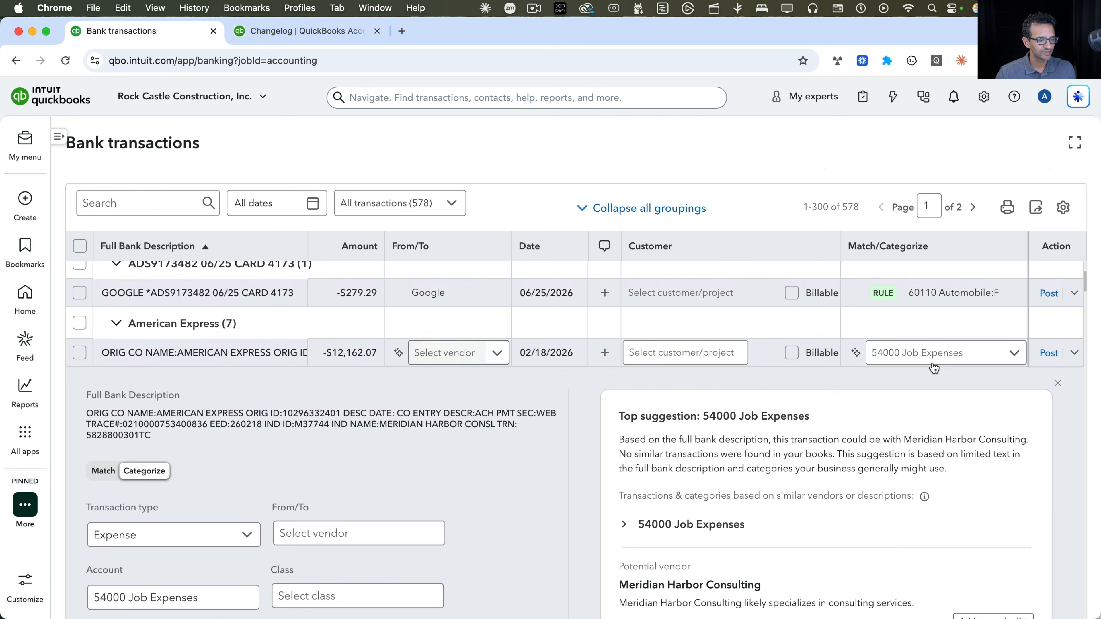
Step: Start a new rule from the 02/18/2026 American Express transaction and review its prefilled condition, assignments and bank memo
click(1076, 328)
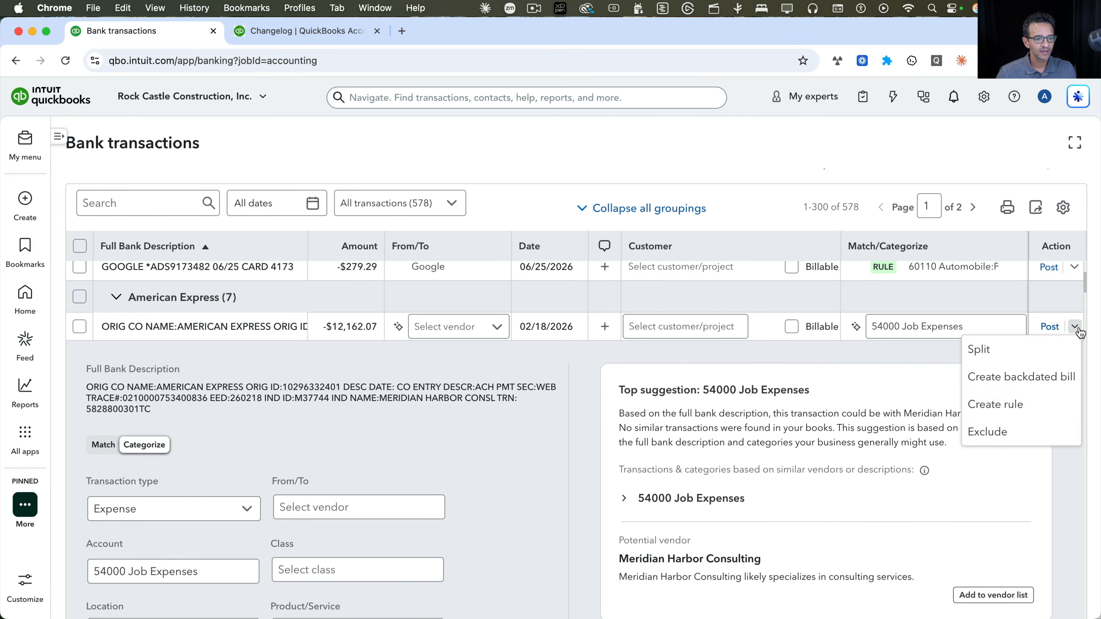
click(996, 406)
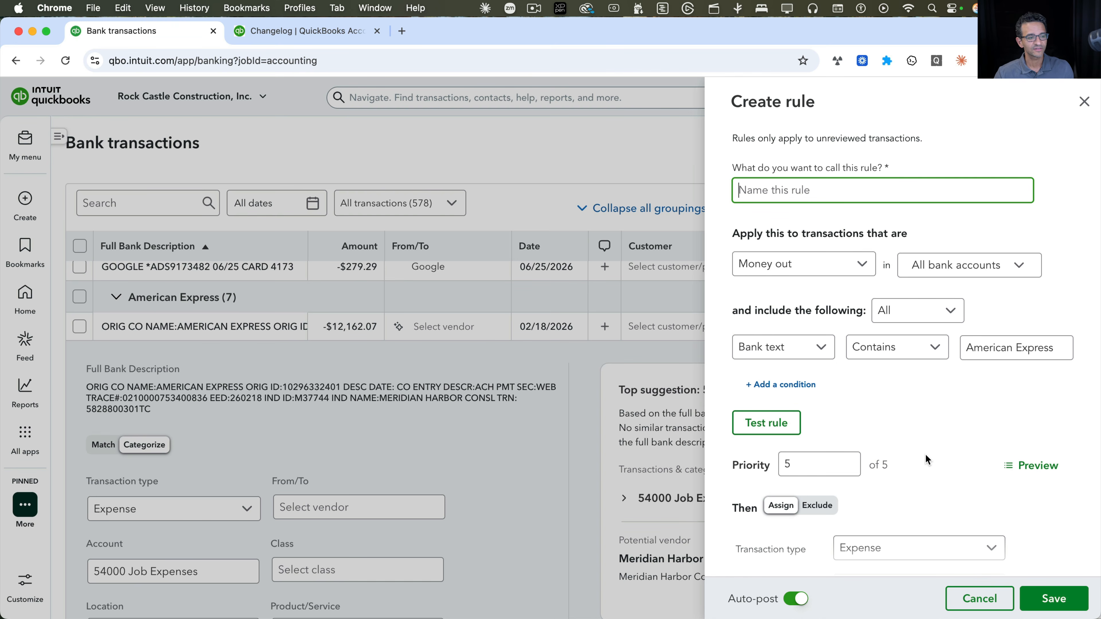
click(1063, 349)
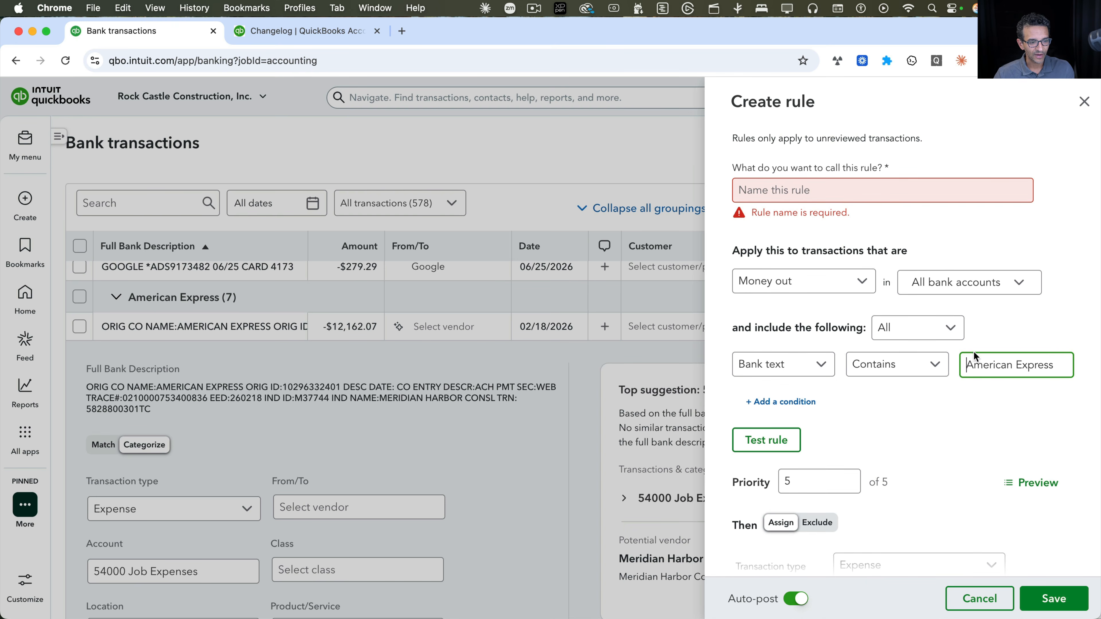
drag(967, 364, 1060, 369)
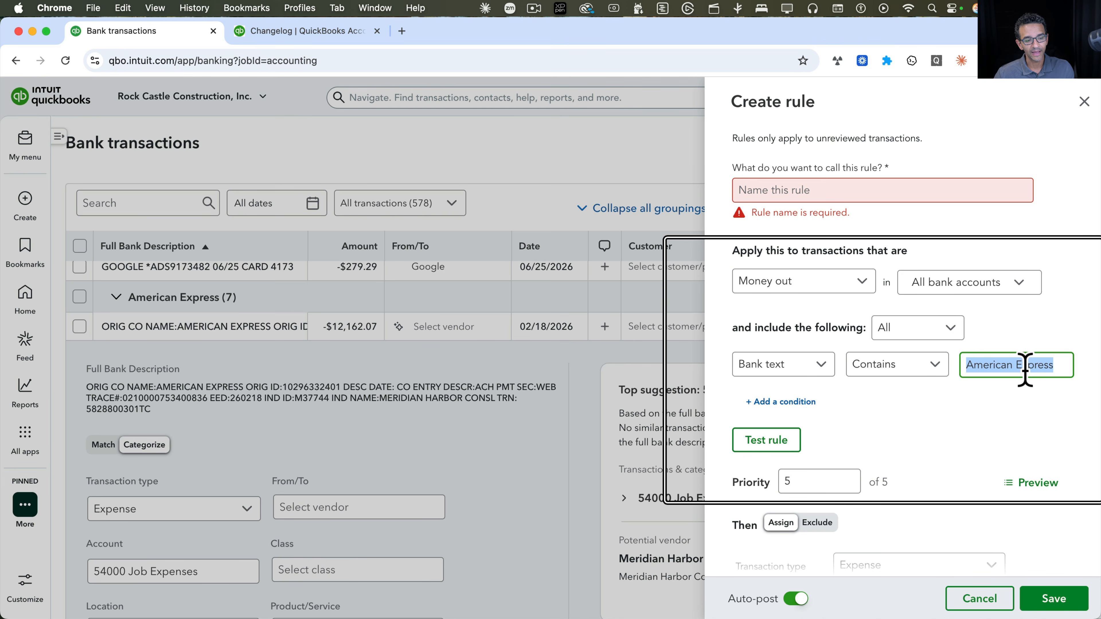
scroll(990, 422, down, 8)
scroll(990, 422, down, 1)
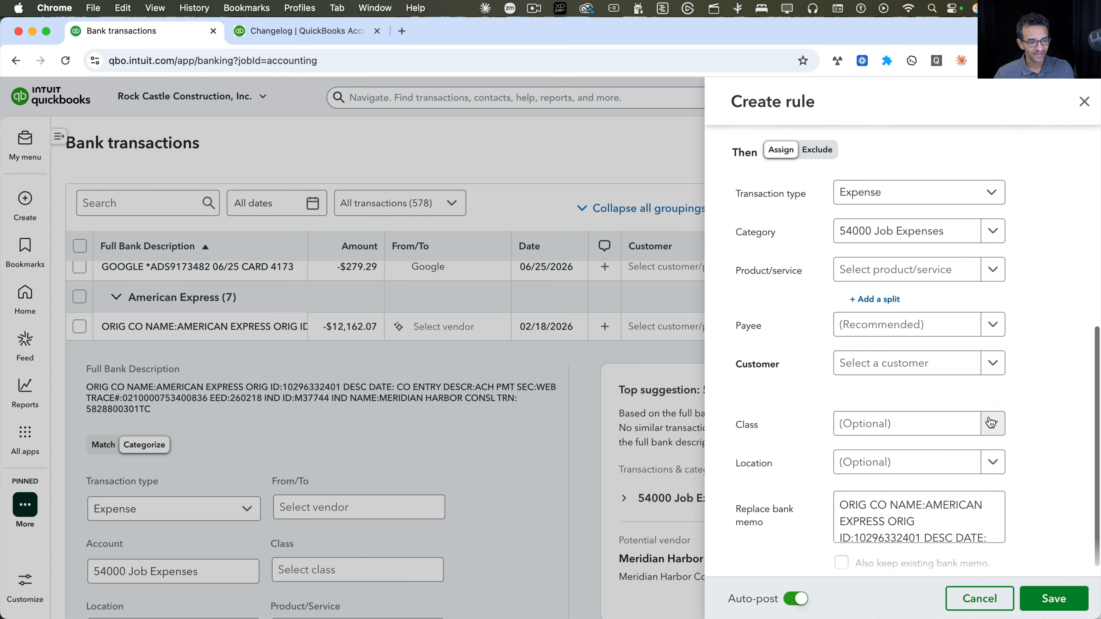
scroll(909, 530, down, 2)
scroll(914, 523, up, 2)
drag(922, 512, 976, 551)
scroll(1023, 447, up, 7)
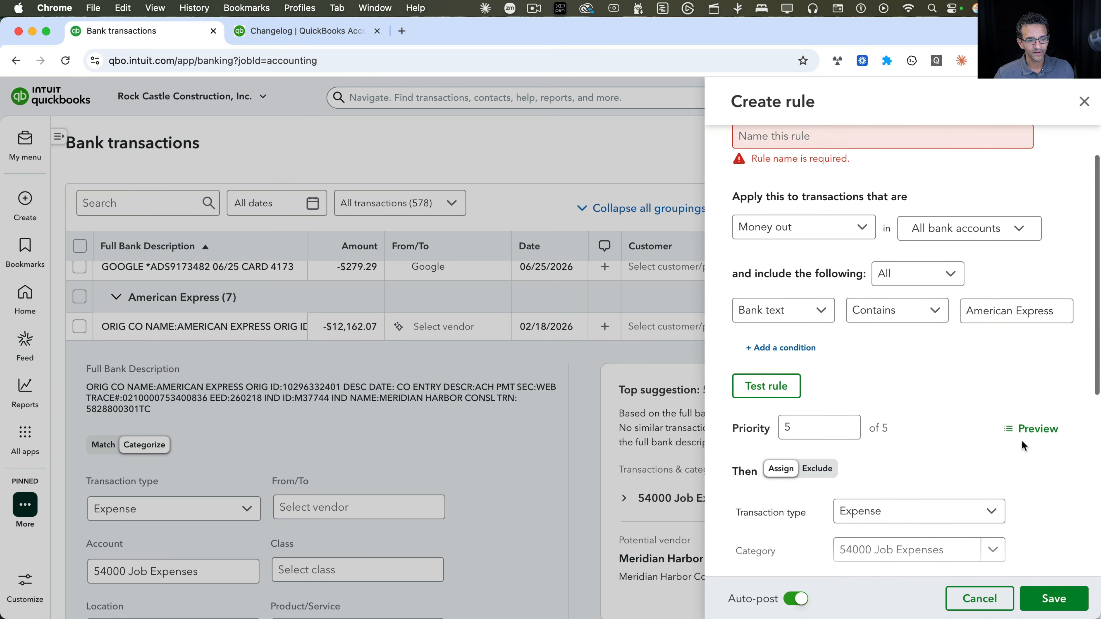
Step: Copy the condition text American Express and use it as the rule's name
drag(1054, 311, 962, 311)
scroll(957, 339, up, 2)
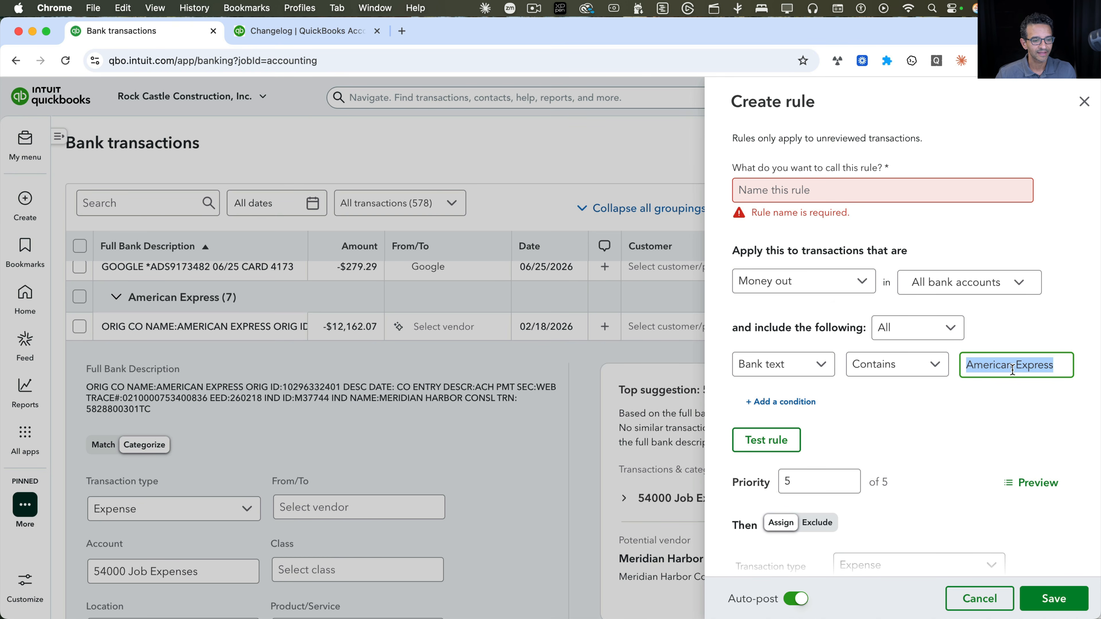
click(1002, 366)
mouse_move(1058, 365)
mouse_down()
mouse_move(966, 365)
mouse_move(1079, 368)
mouse_up()
key(super+c)
click(788, 188)
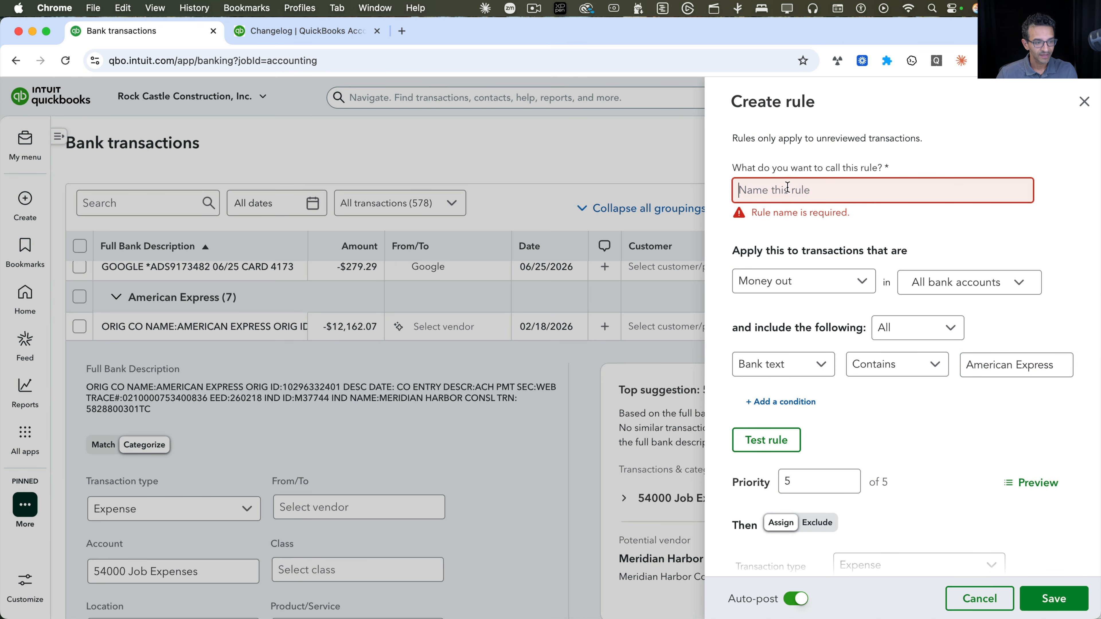
key(super+v)
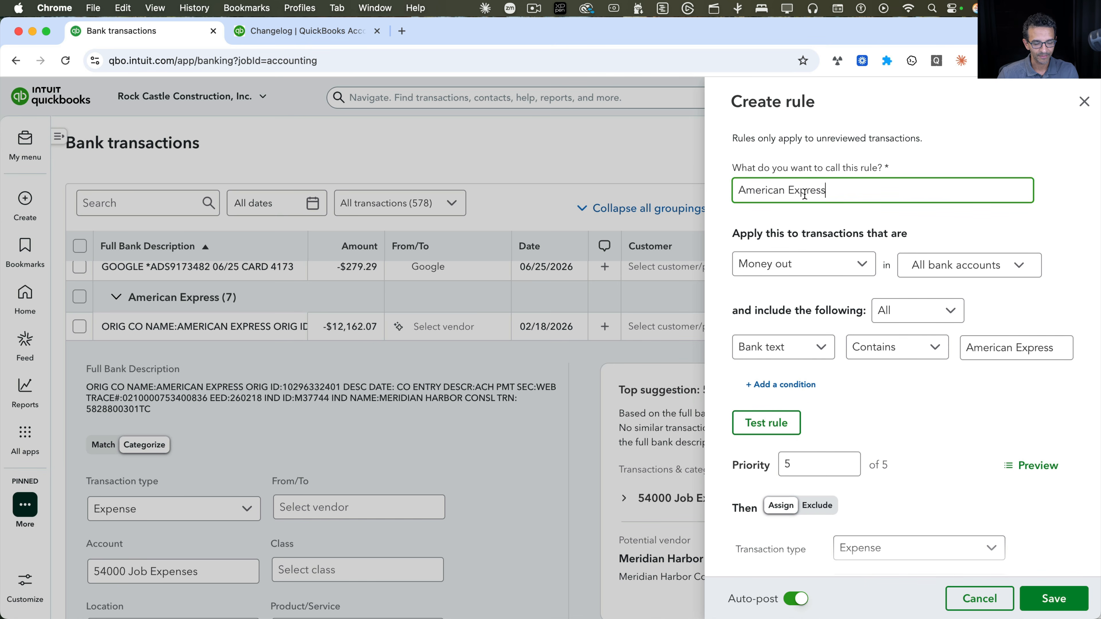
Step: Check the bank account choices the rule can apply to, leaving All bank accounts selected
click(999, 274)
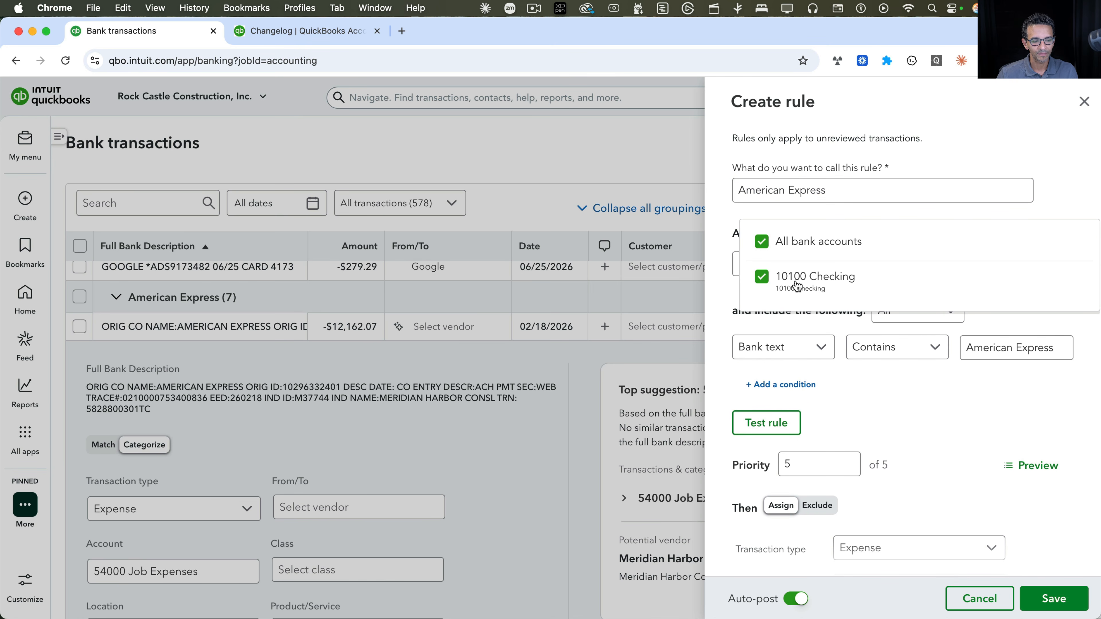
click(763, 254)
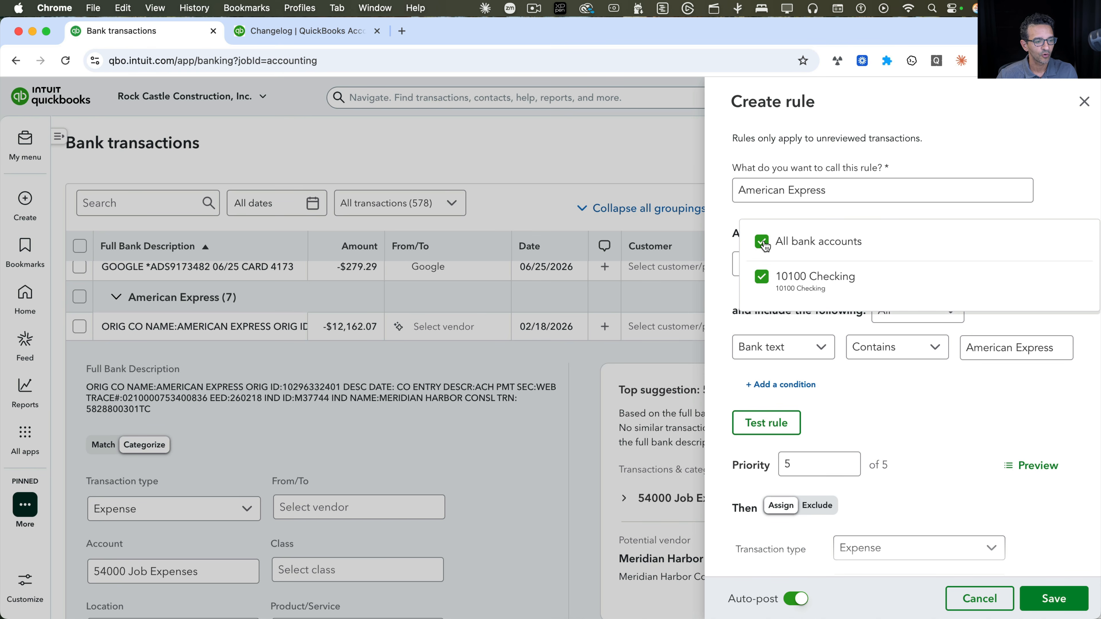
click(763, 283)
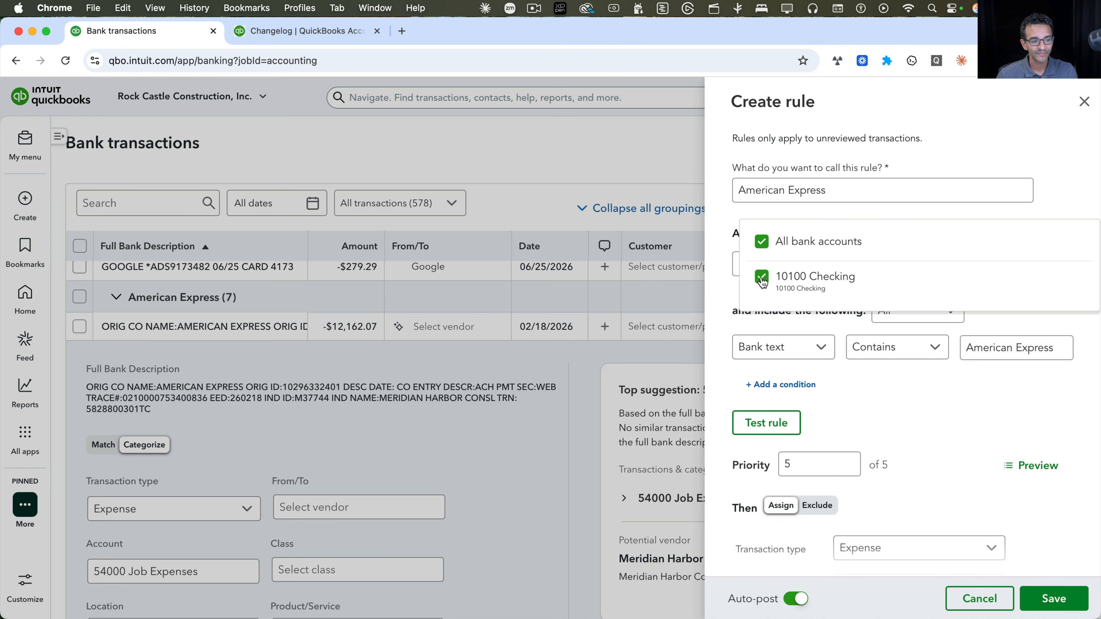
click(762, 242)
click(762, 242)
click(724, 234)
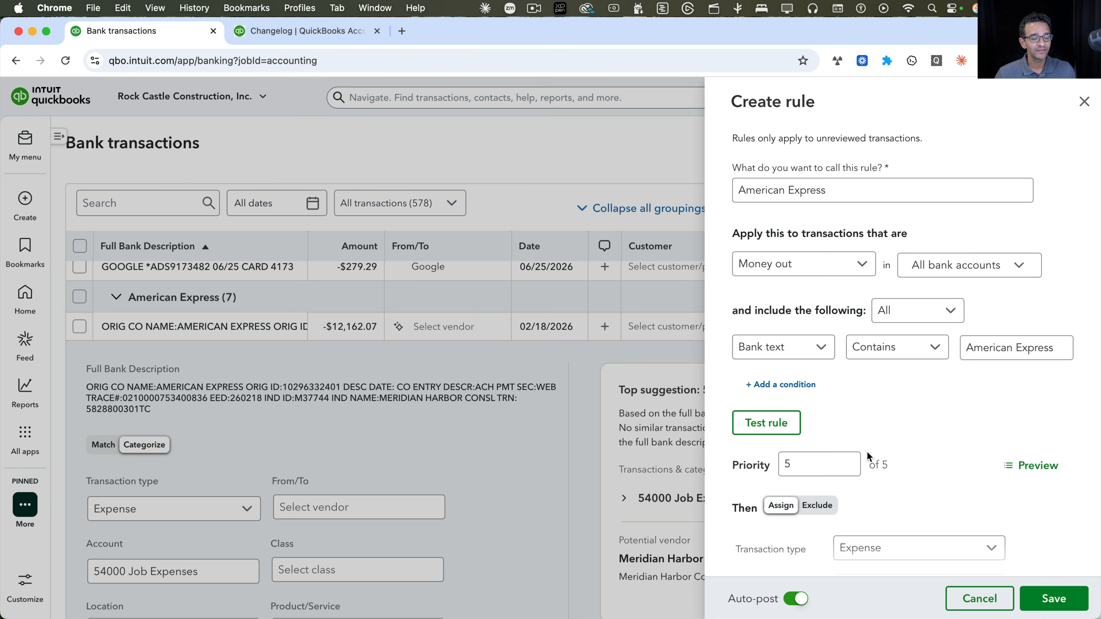
Step: Test the American Express rule against the currently pending transactions and review the result
scroll(886, 460, down, 3)
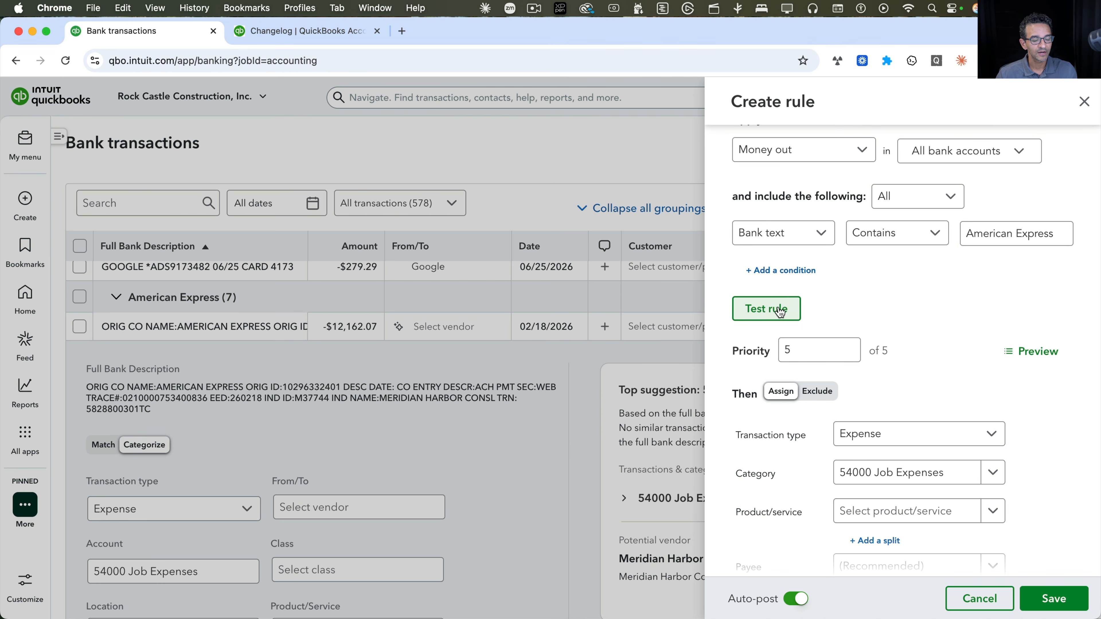
key(alt+super+8)
key(alt+super+8)
click(779, 309)
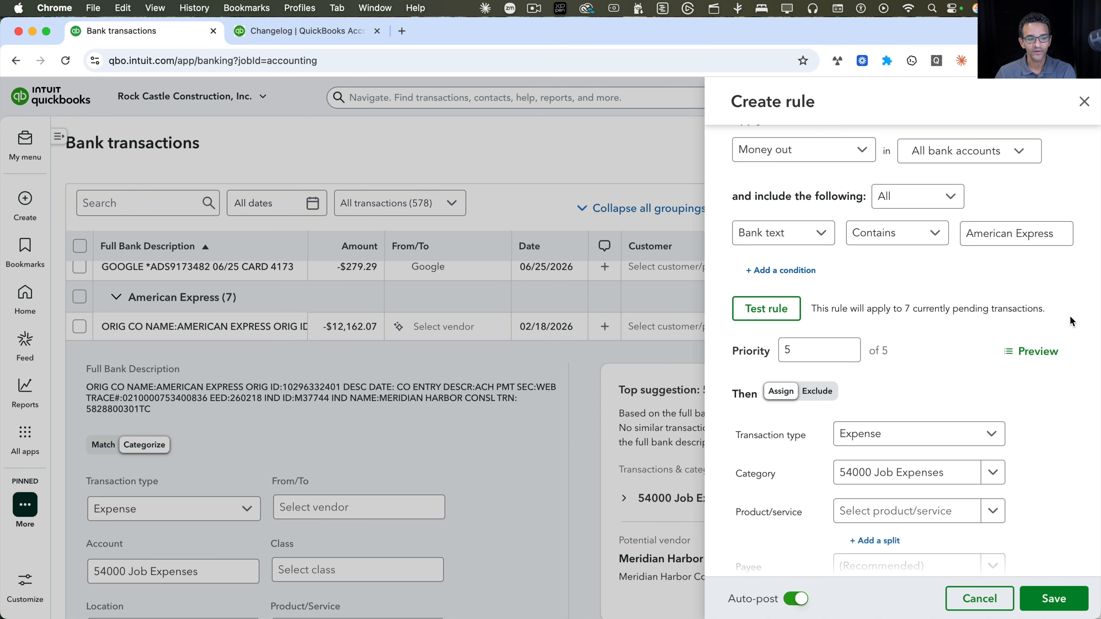
drag(1042, 309, 851, 309)
click(856, 309)
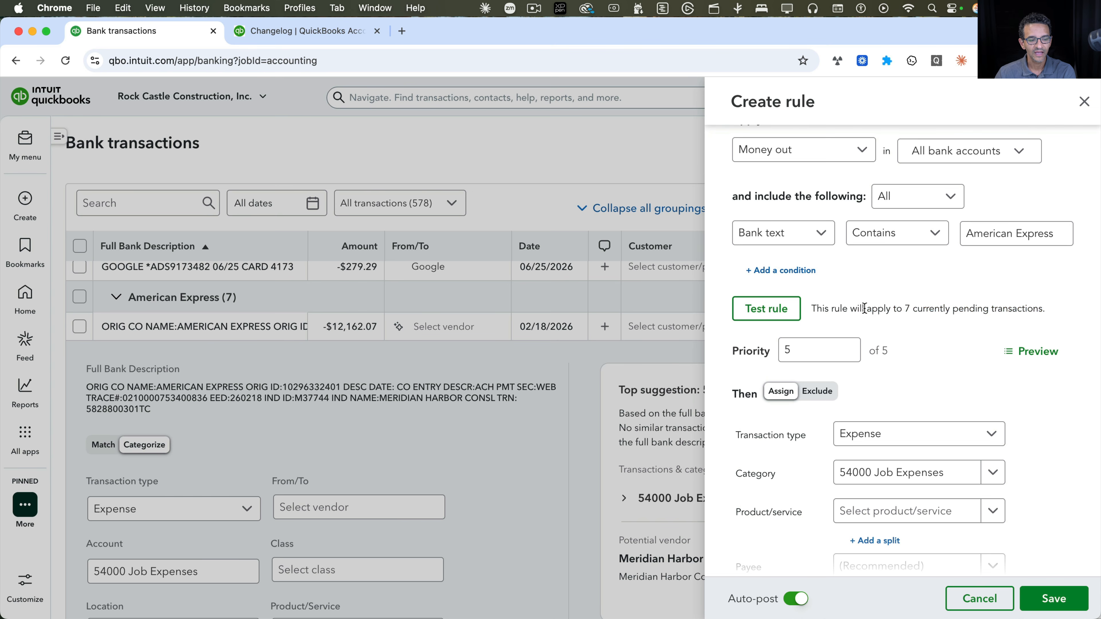
scroll(864, 309, up, 3)
scroll(970, 359, down, 2)
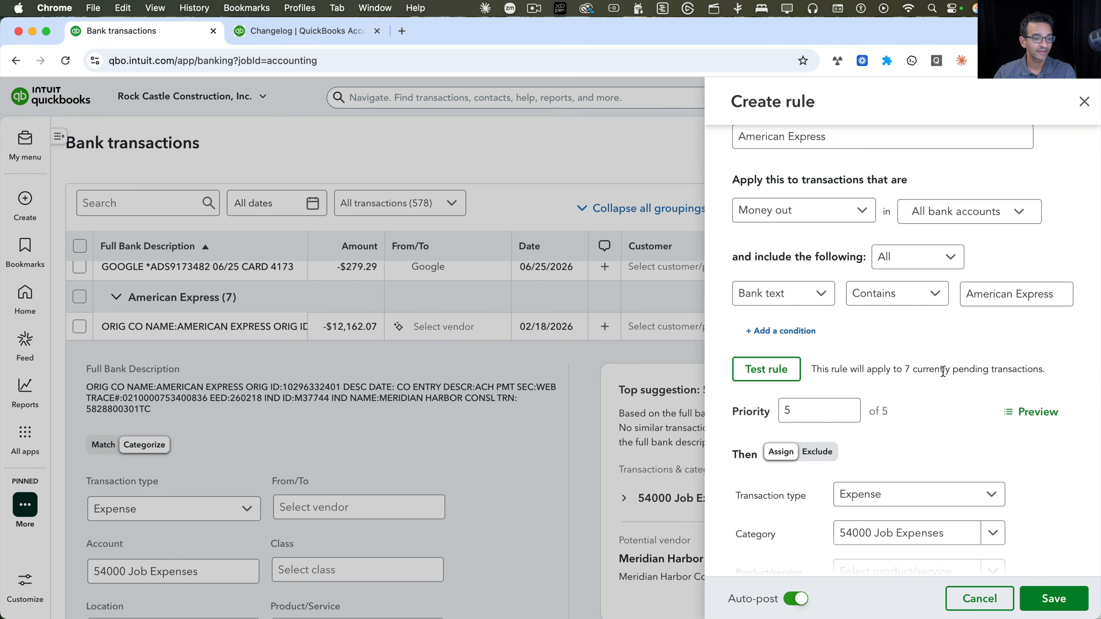
Step: Set the rule's priority to 1 and preview its place in the rule order, closing the preview again
scroll(943, 371, down, 2)
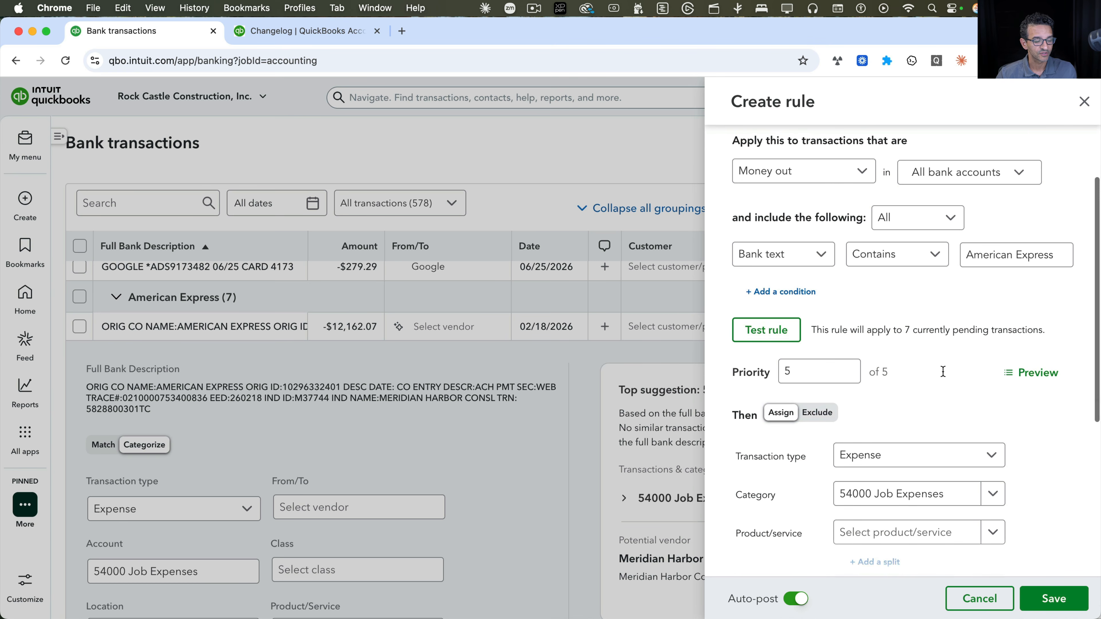
drag(822, 373, 742, 376)
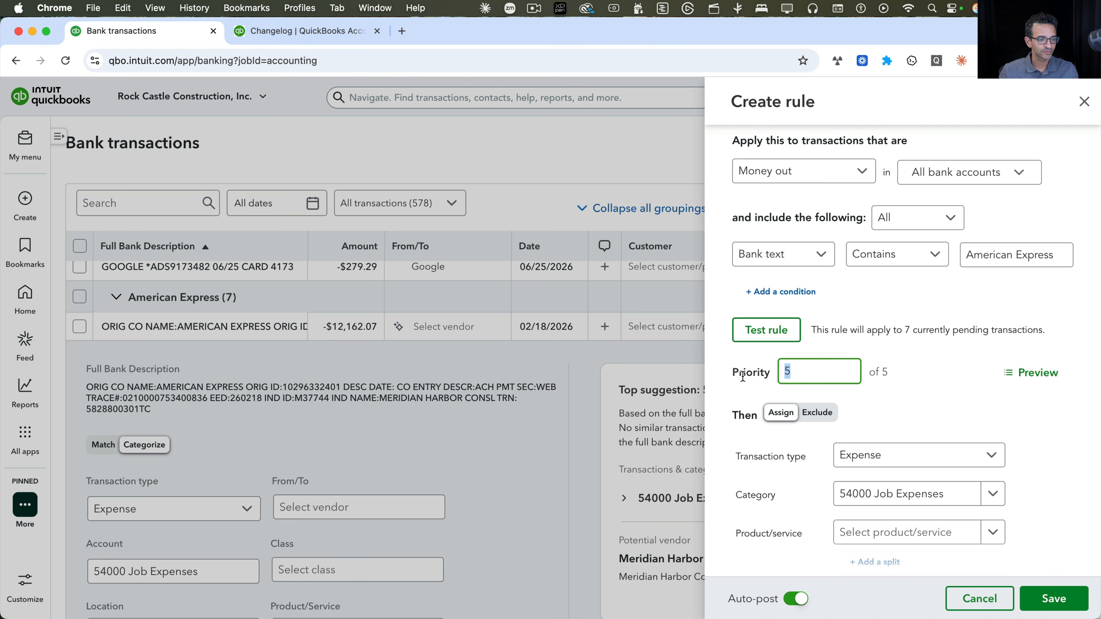
text(1)
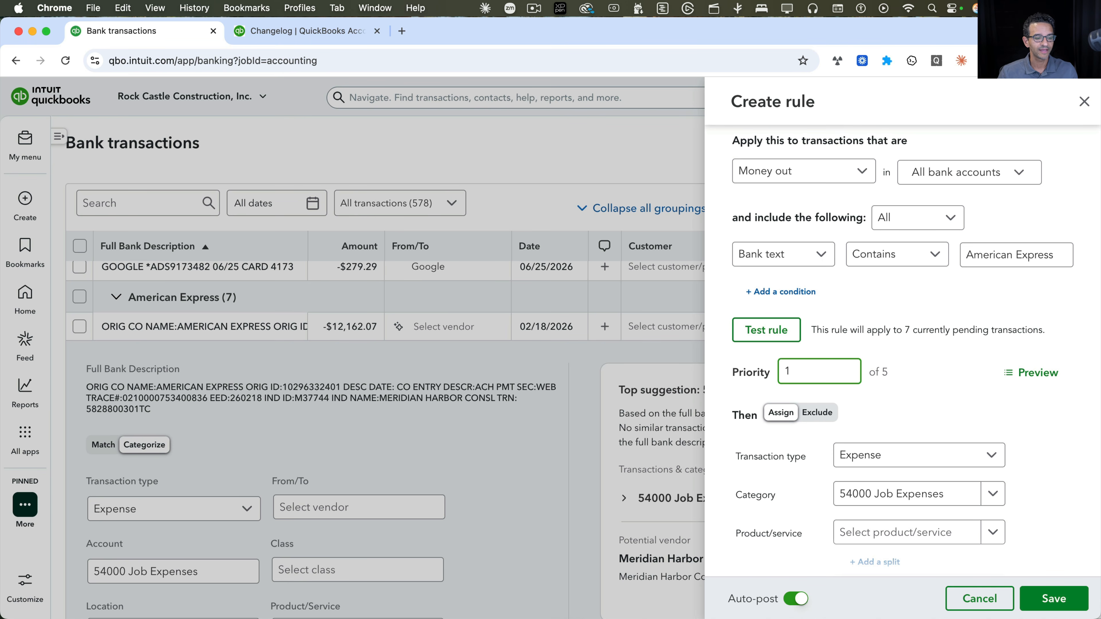
click(1036, 373)
scroll(977, 421, down, 3)
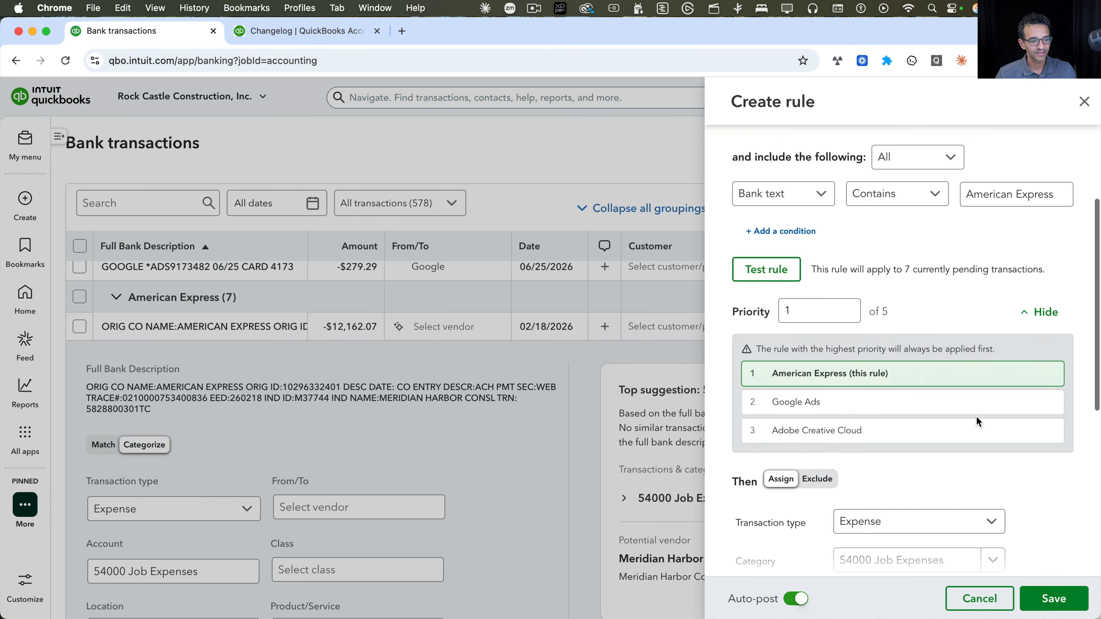
scroll(977, 423, up, 1)
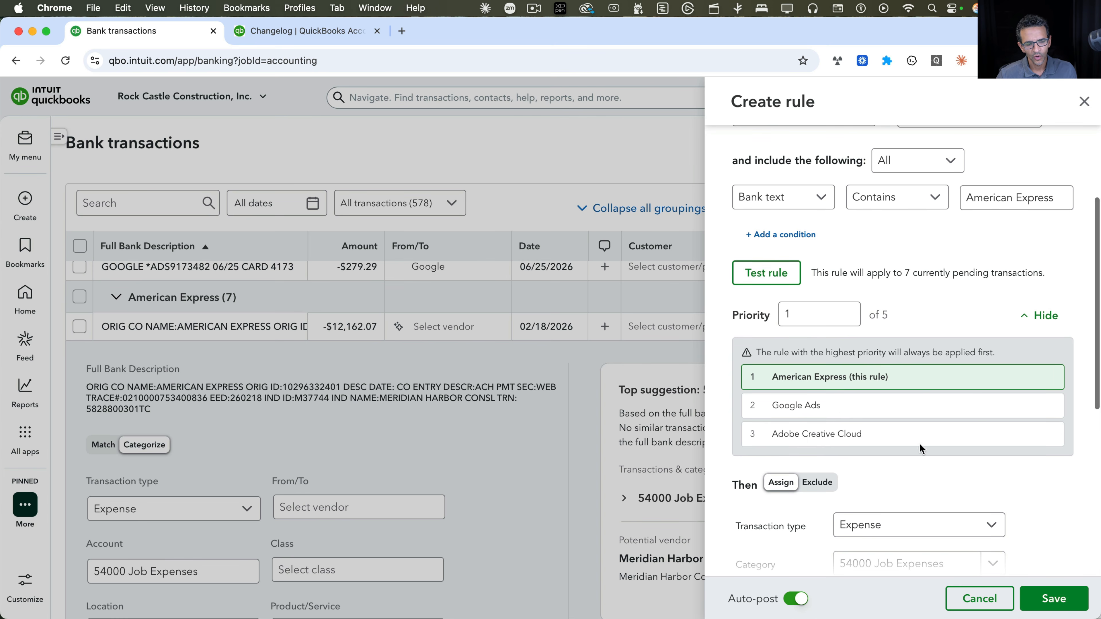
scroll(975, 434, up, 5)
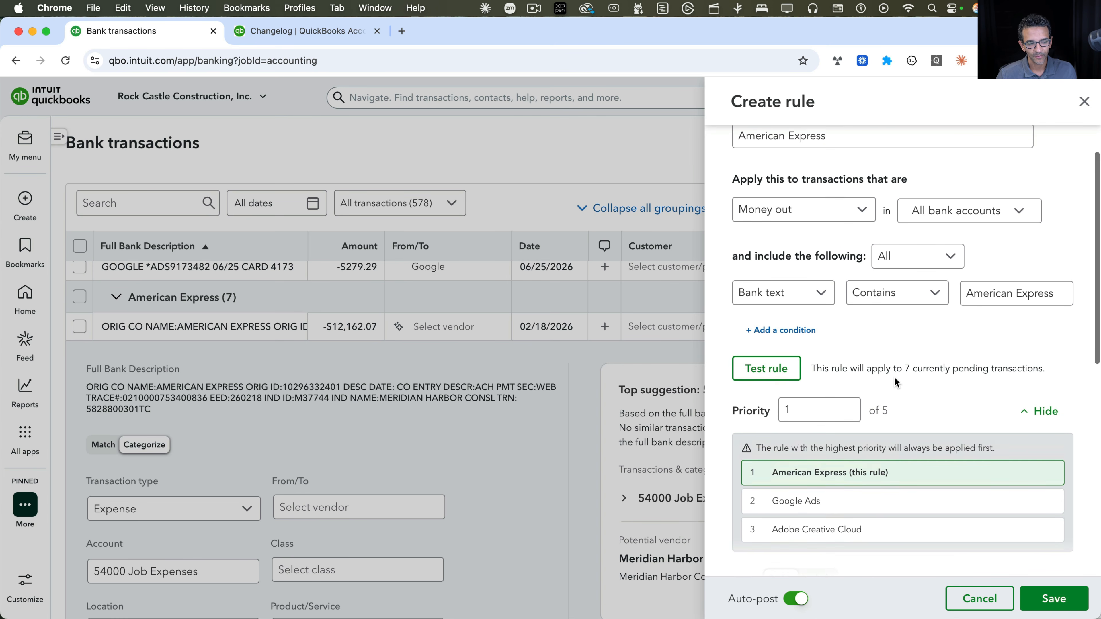
click(1045, 410)
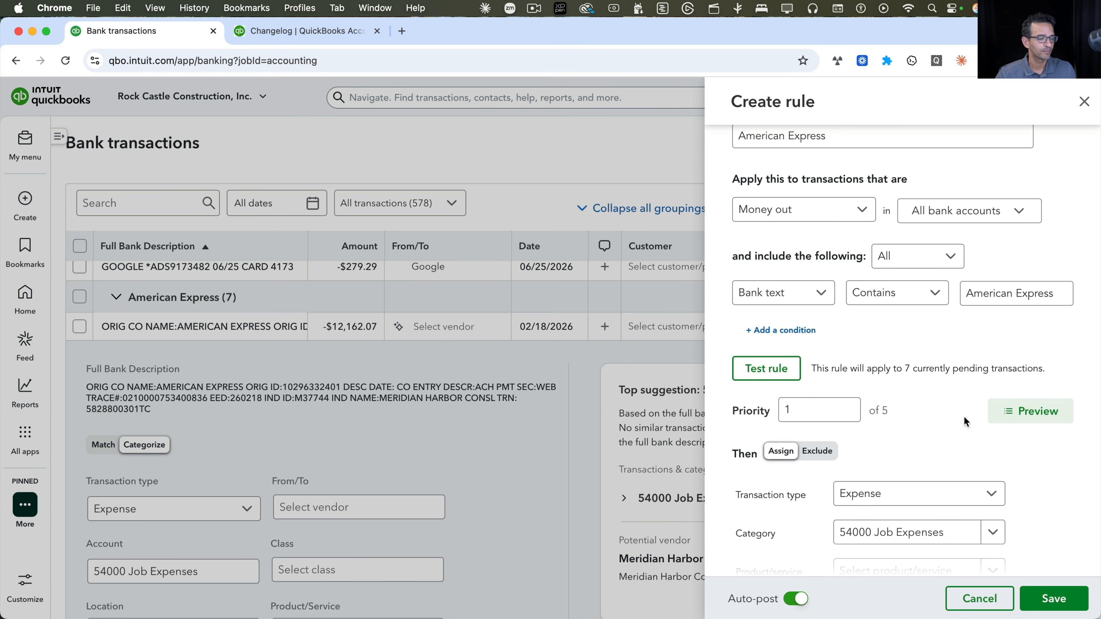
Step: Review the transaction type and category choices, keeping Expense and 54000 Job Expenses assigned
scroll(932, 390, down, 10)
click(897, 281)
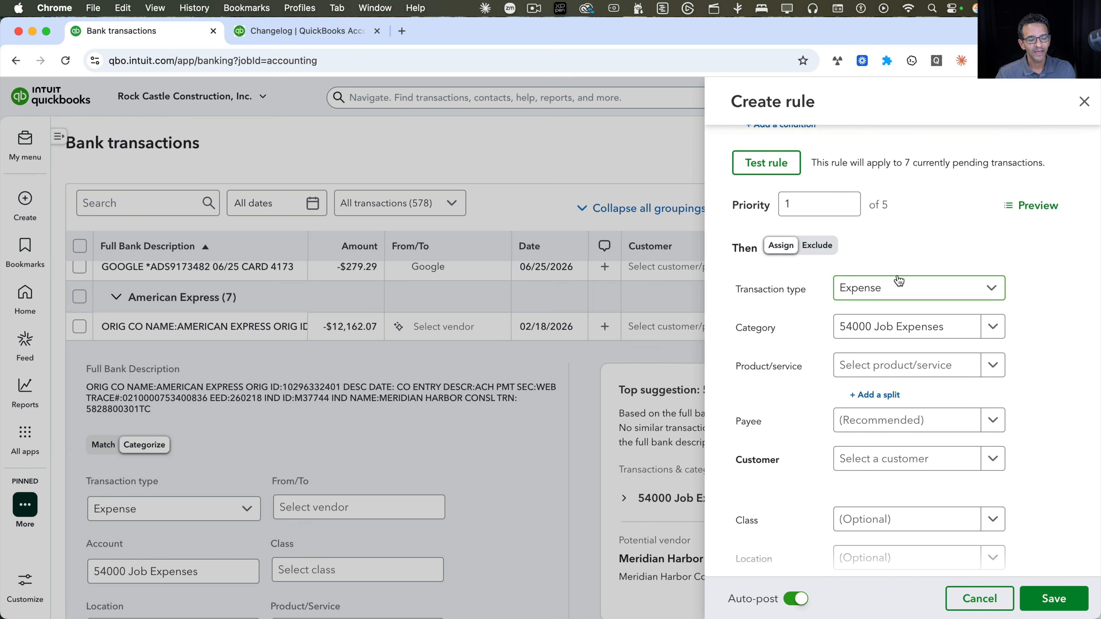
click(895, 313)
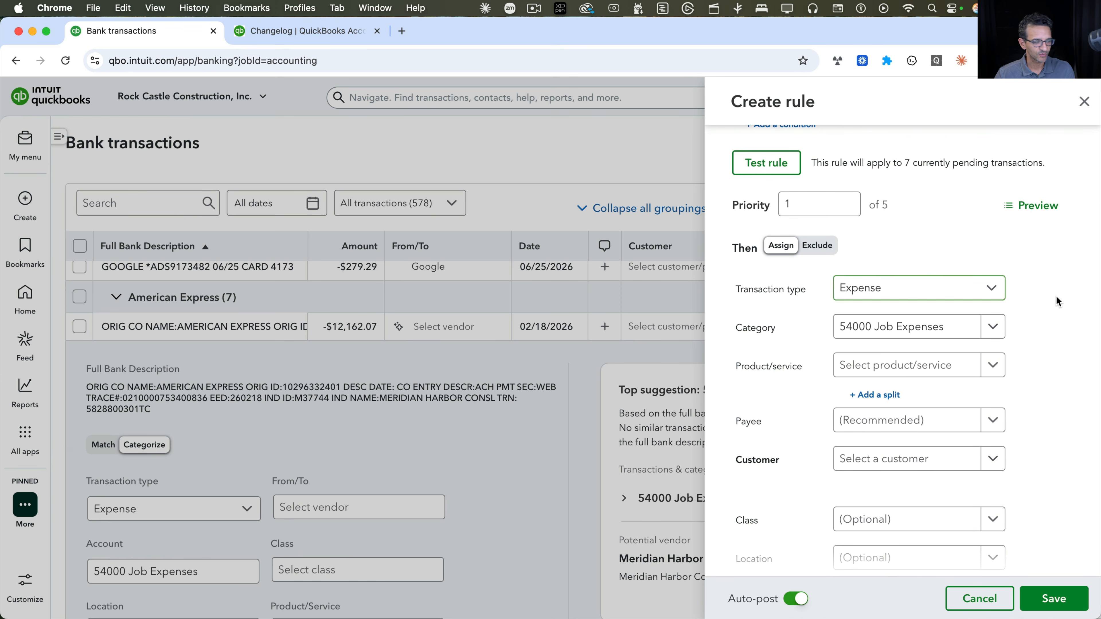
click(921, 332)
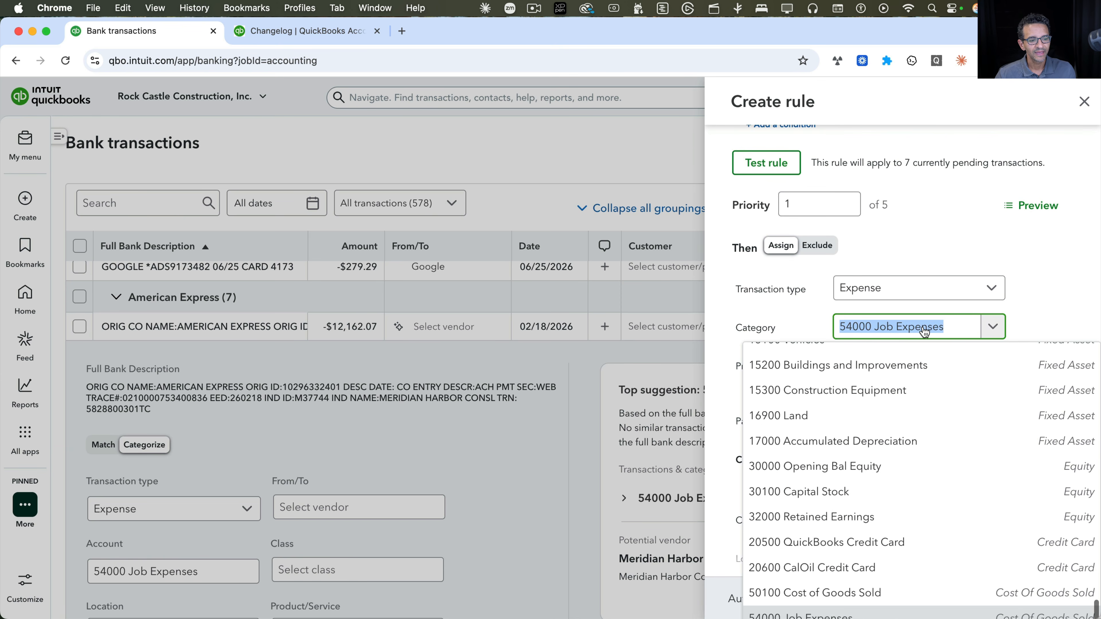
click(1073, 310)
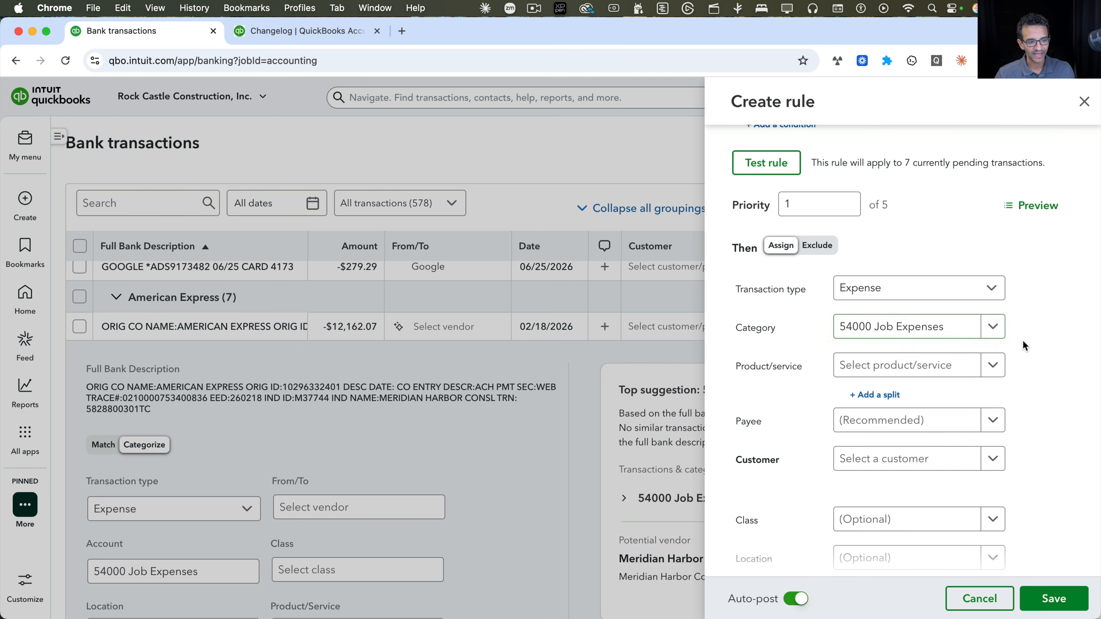
Step: Add AMEX as a new vendor from the rule's payee field and save it as the payee
scroll(1028, 350, down, 2)
click(909, 336)
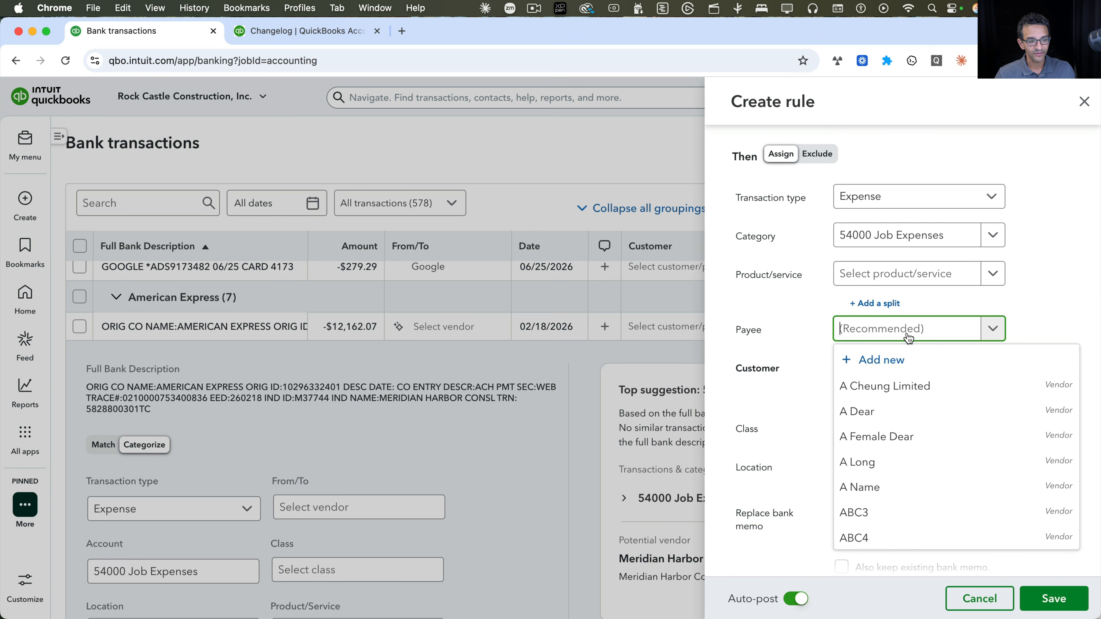
text(AMEX)
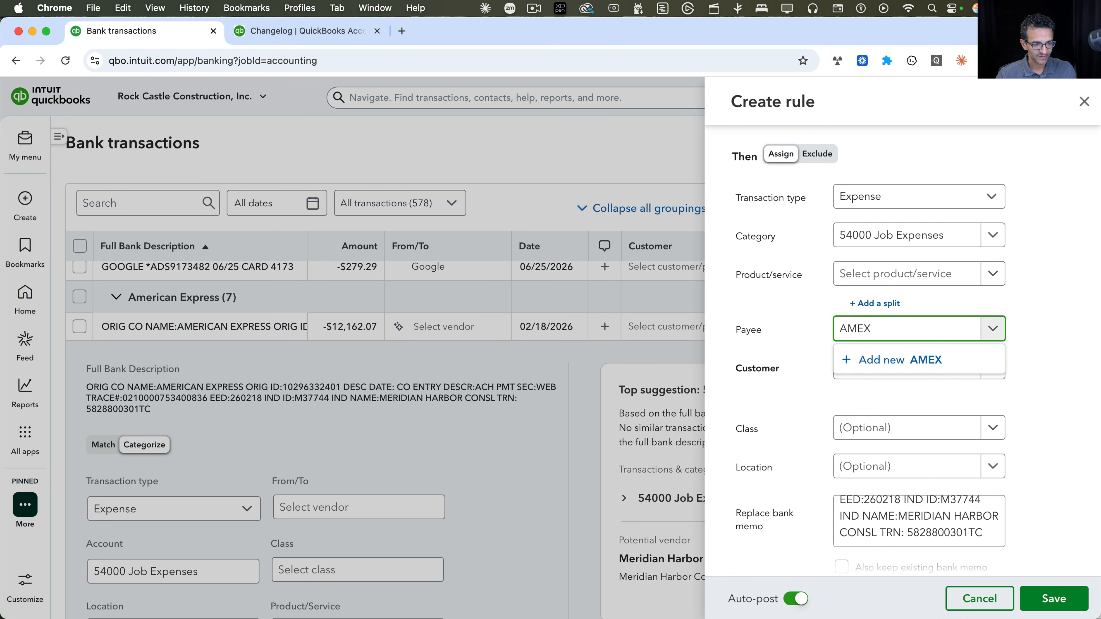
click(892, 361)
click(1046, 596)
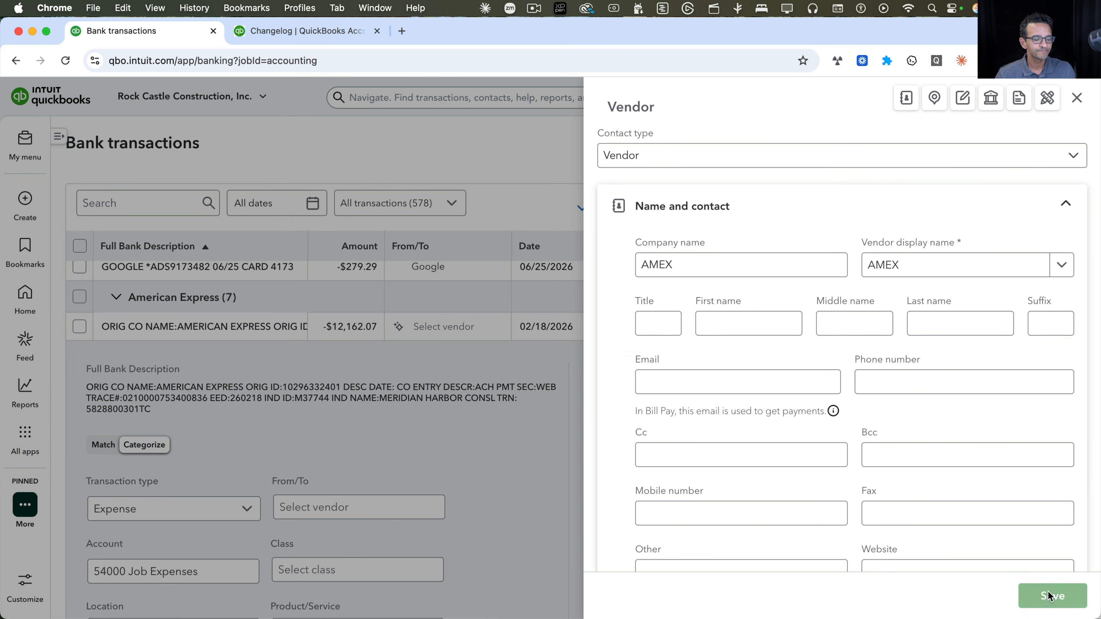
Step: Replace the prefilled bank memo text with "ADDED BY RULES -HG" and choose to also keep the existing bank memo
scroll(1011, 443, down, 2)
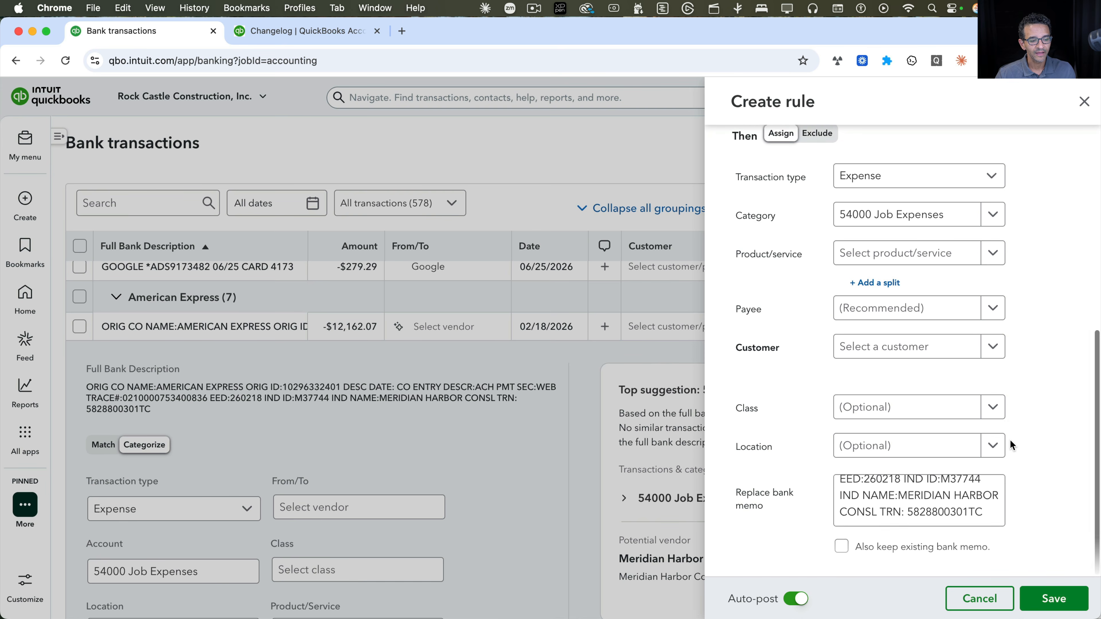
scroll(950, 510, up, 1)
scroll(950, 510, up, 4)
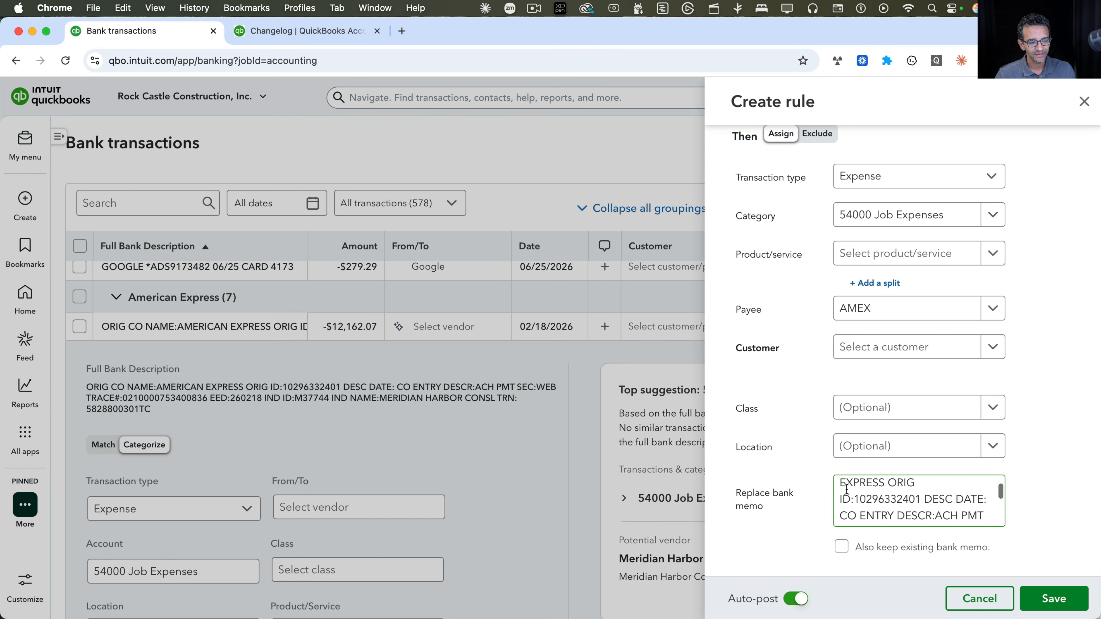
scroll(843, 486, up, 1)
drag(840, 488, 1018, 540)
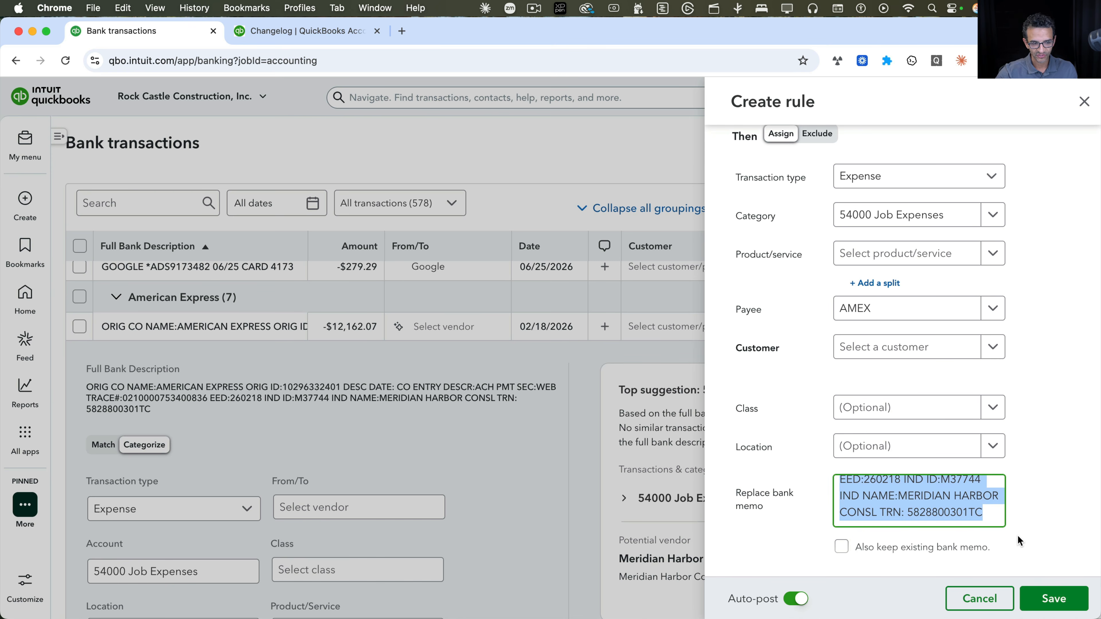
key(BackSpace)
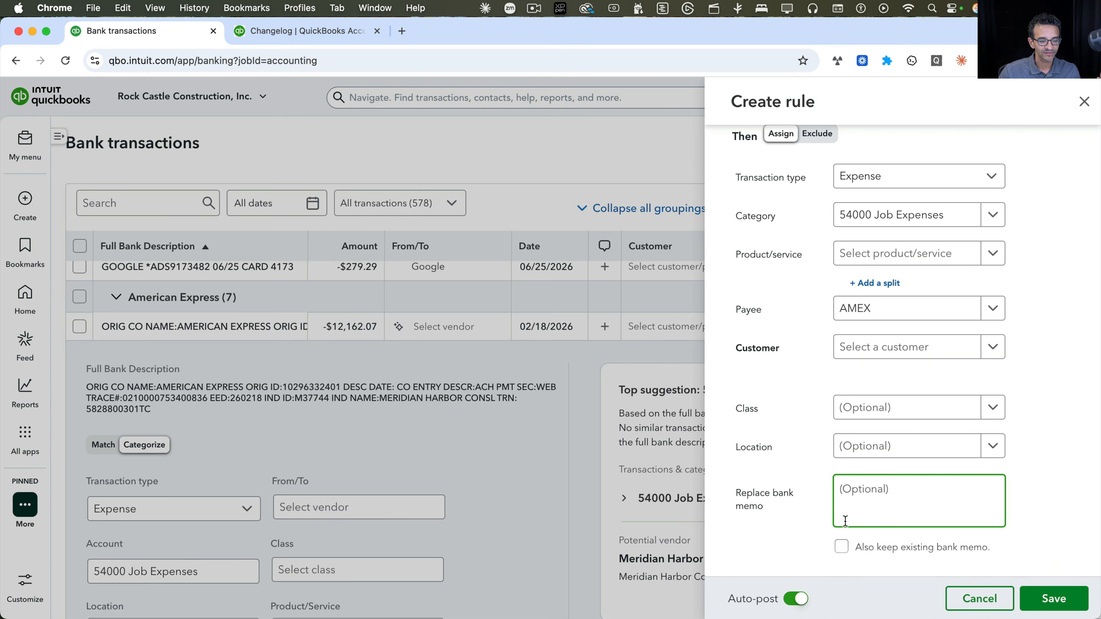
click(841, 548)
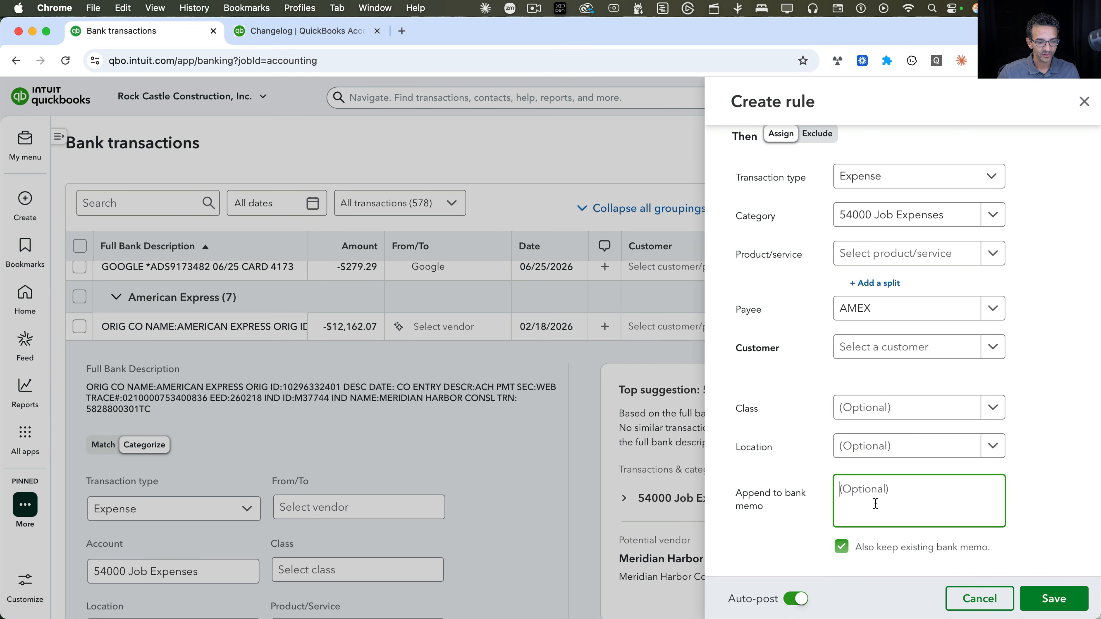
text(ADDED BY RULES -HG)
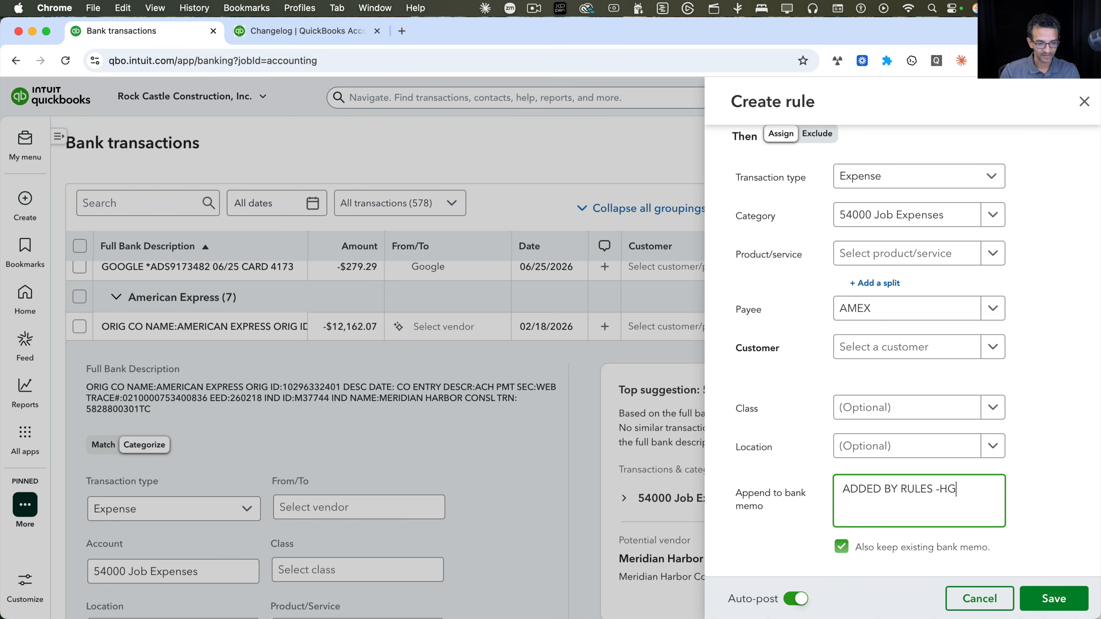
Step: Add a # in front of the appended memo text so it reads "#ADDED BY RULES -HG"
drag(970, 489, 793, 485)
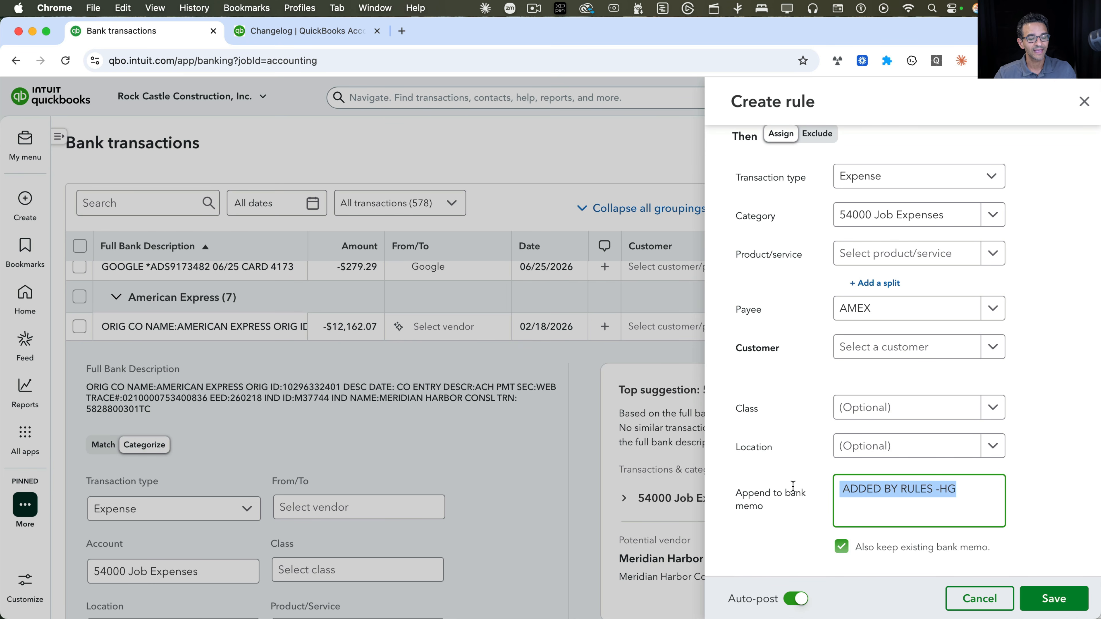
scroll(941, 477, up, 5)
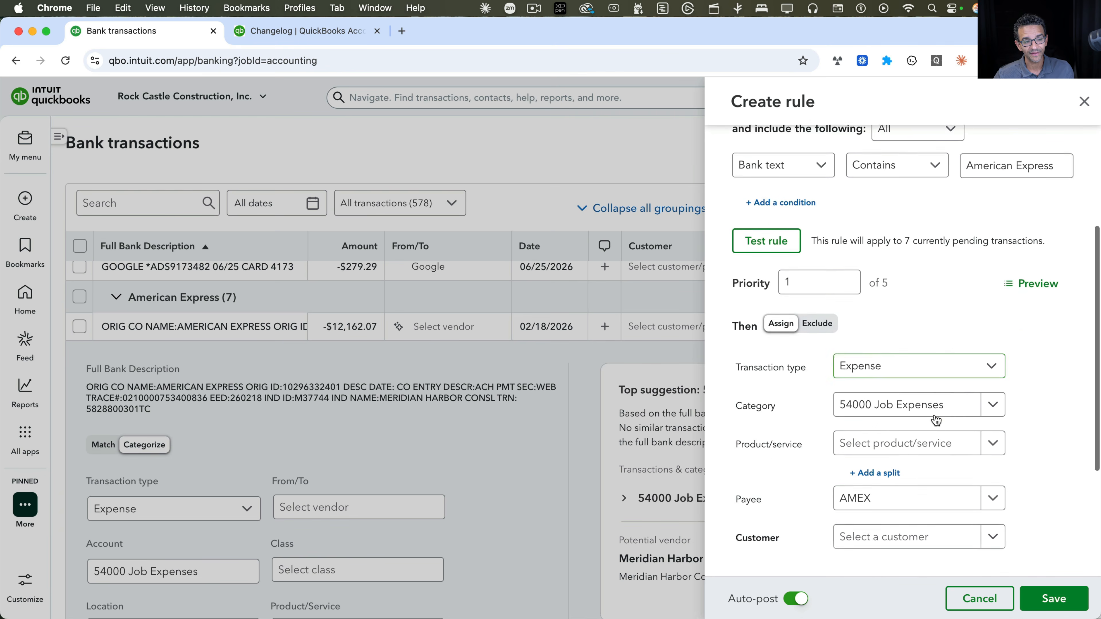
scroll(941, 477, down, 5)
click(964, 482)
drag(964, 482, 833, 487)
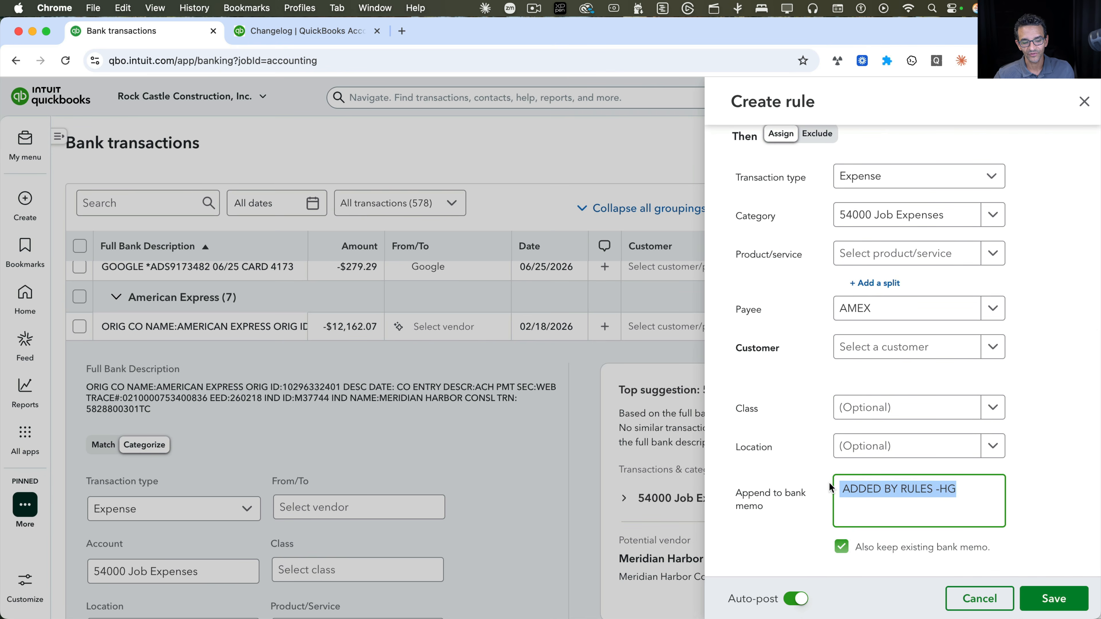
double_click(845, 490)
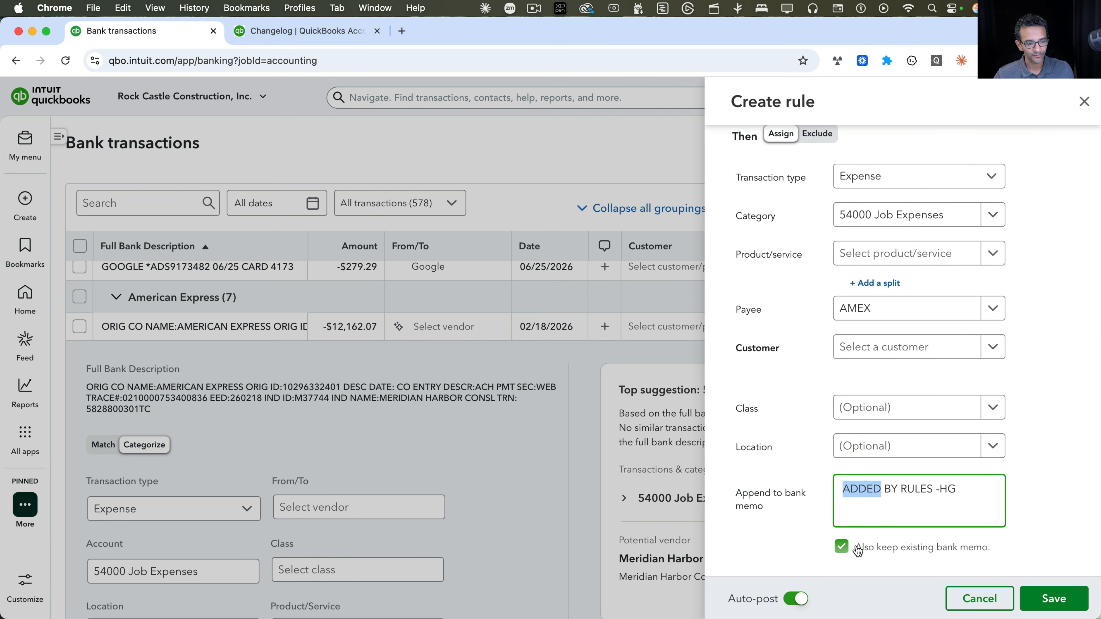
key(Left)
text(#)
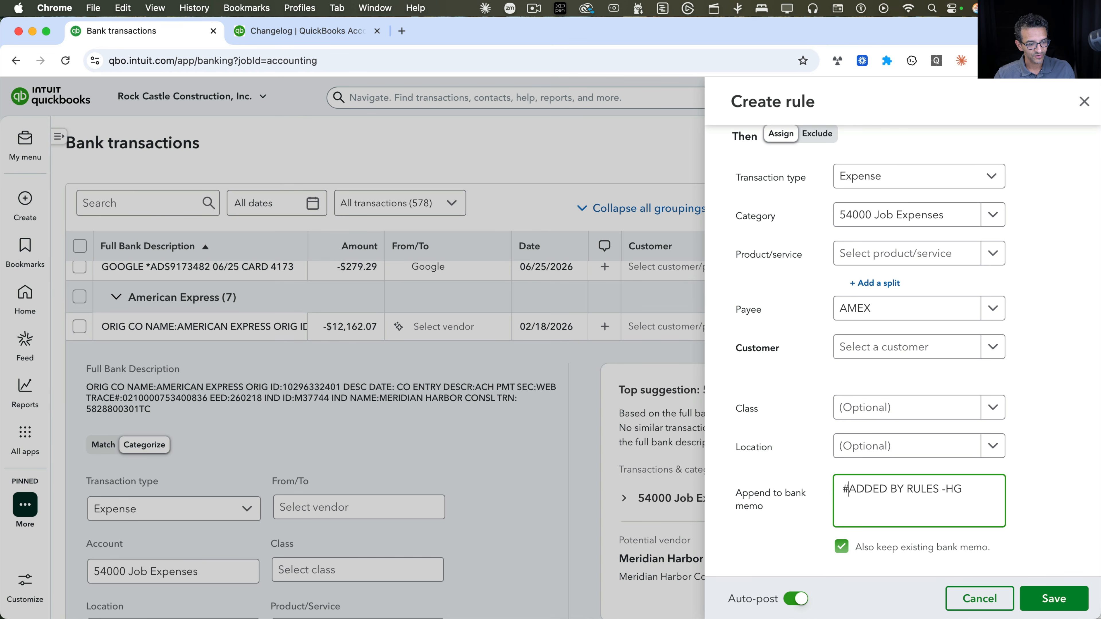
scroll(886, 472, up, 4)
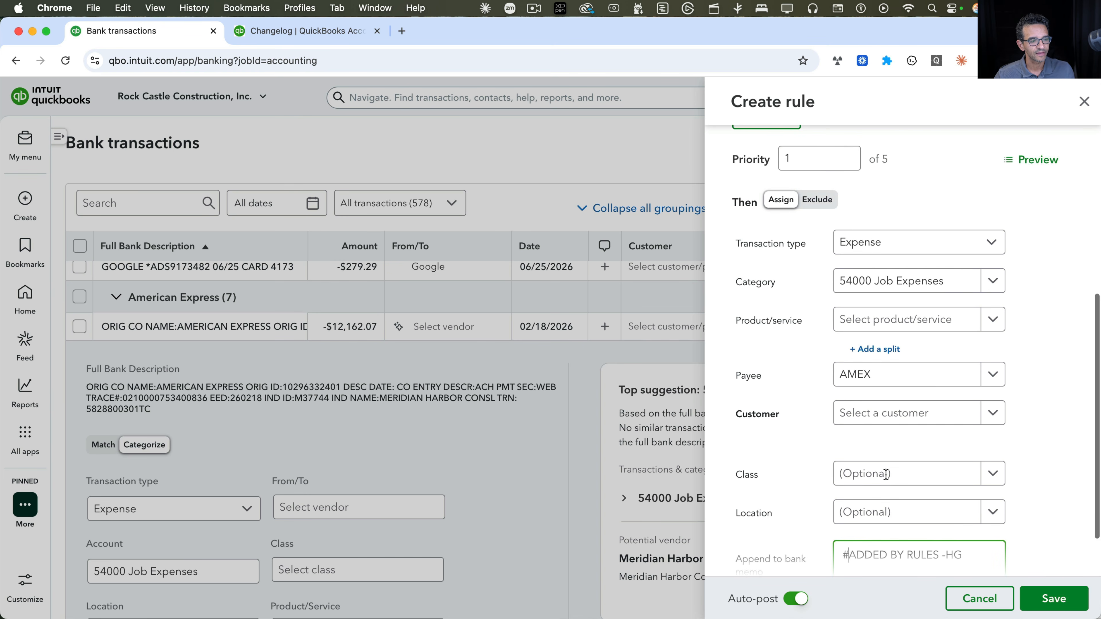
scroll(915, 481, down, 2)
scroll(910, 490, down, 2)
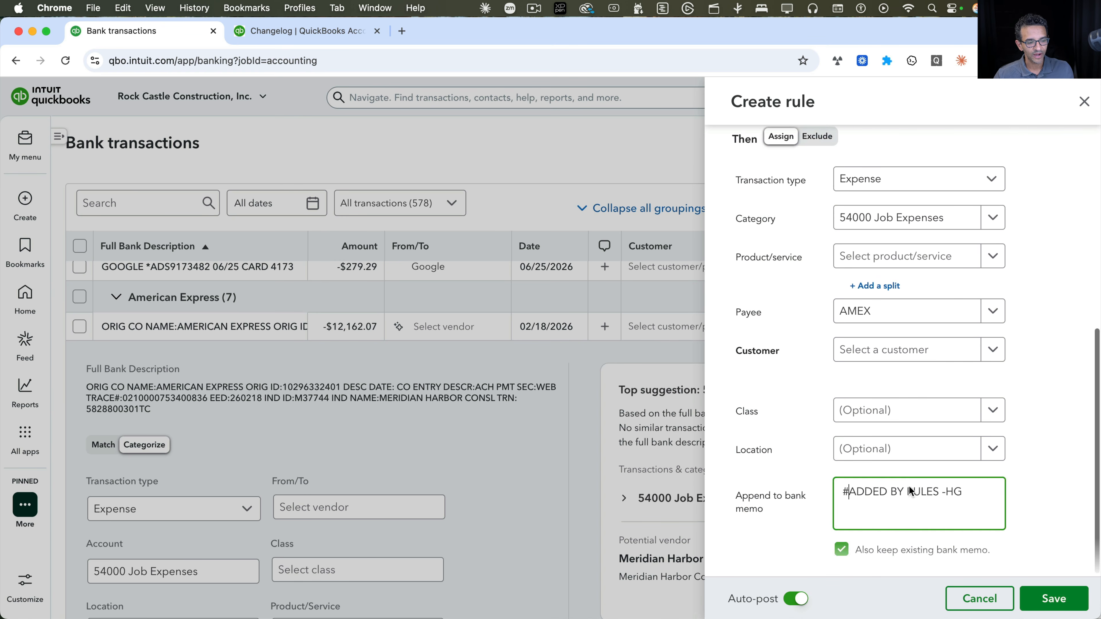
Step: Save the American Express rule with auto-post turned off, and collapse the expanded American Express transaction
scroll(910, 481, up, 4)
scroll(945, 442, up, 5)
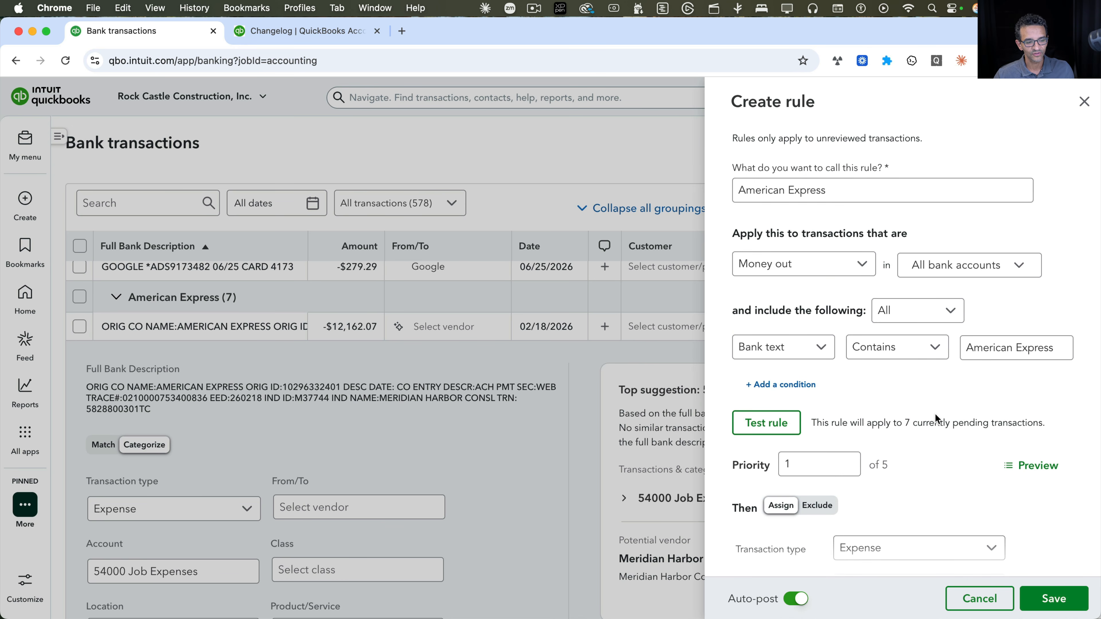
scroll(942, 371, down, 9)
click(798, 604)
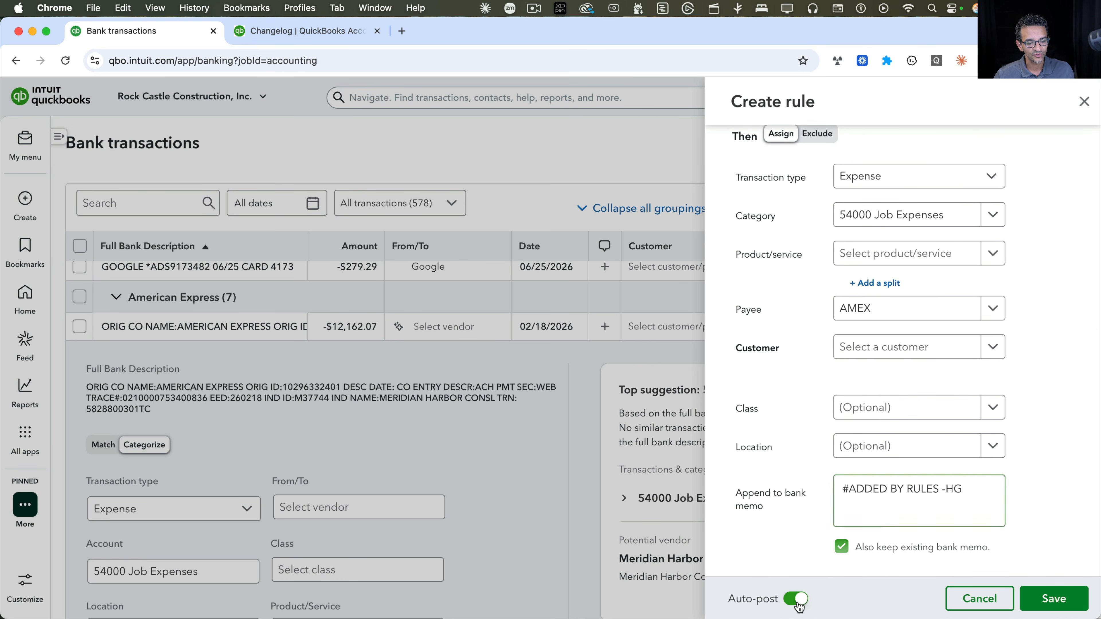
click(798, 602)
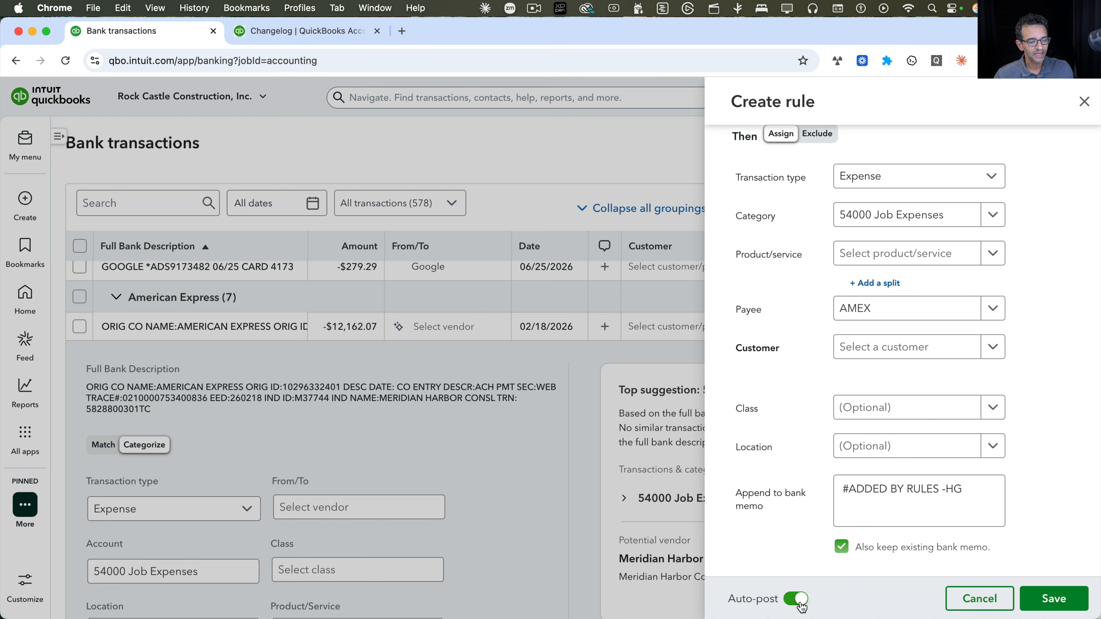
click(801, 604)
click(1057, 603)
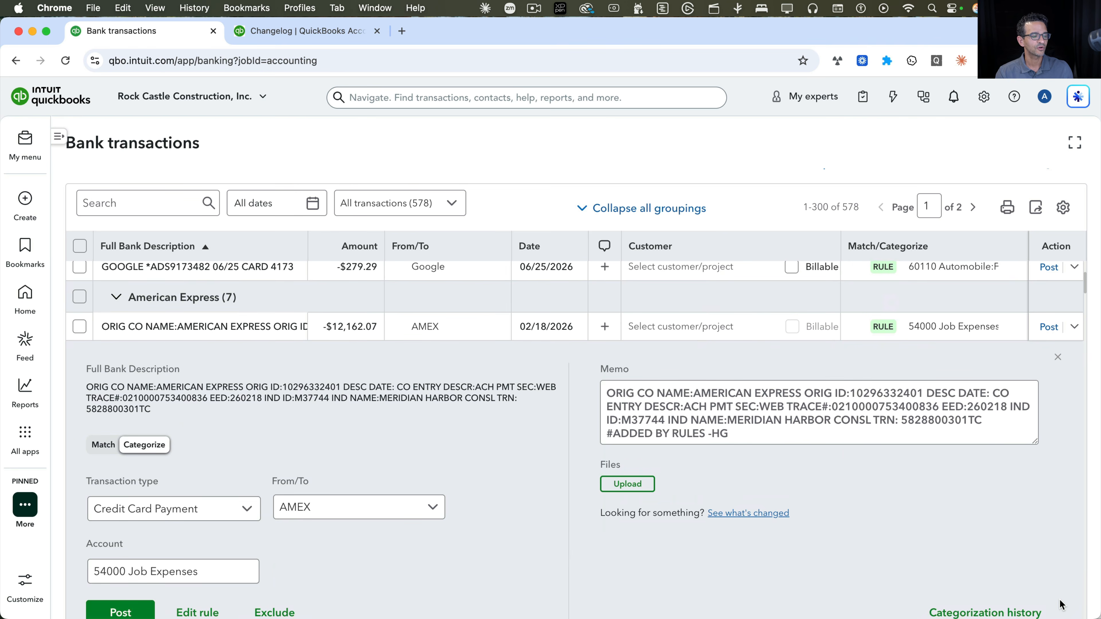
click(241, 325)
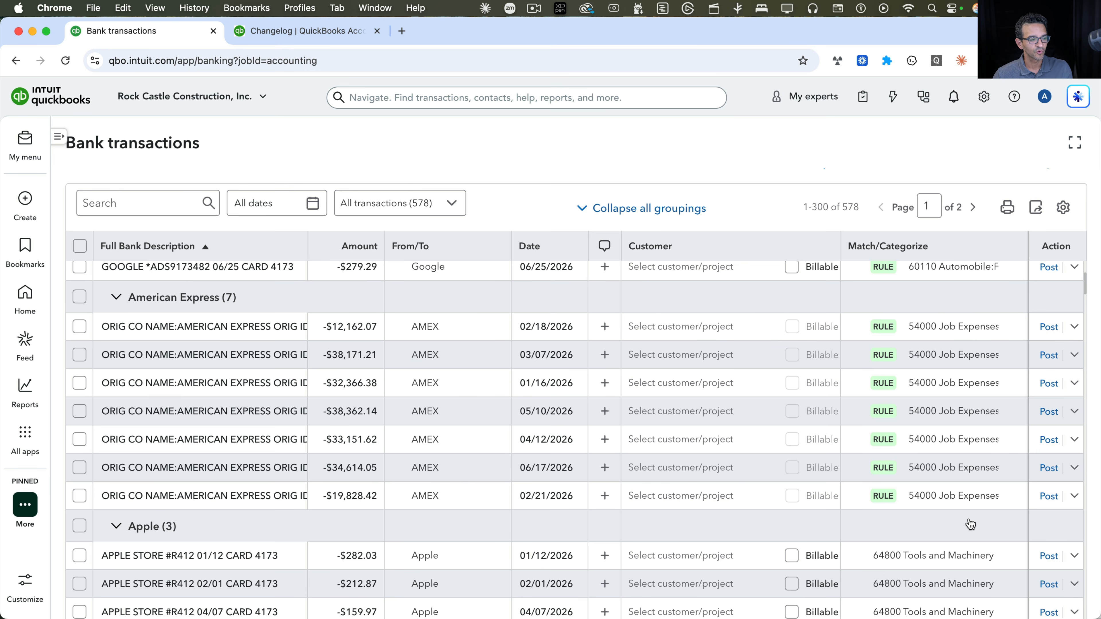
Step: Select the whole American Express group, look through the table's column and display settings, and clear the selection
scroll(970, 525, down, 1)
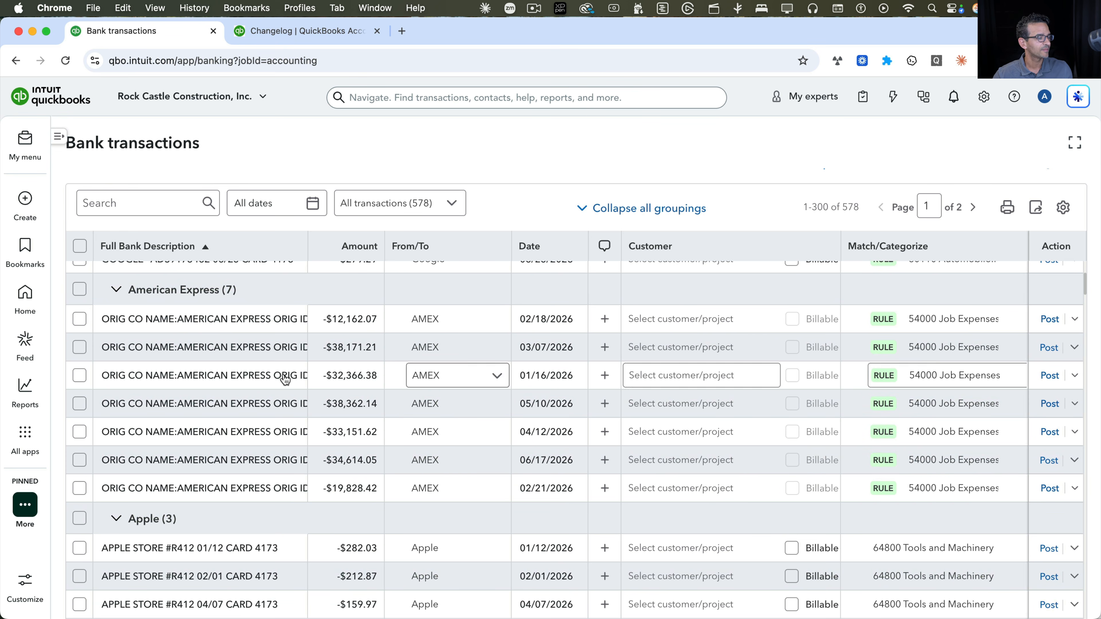
click(79, 289)
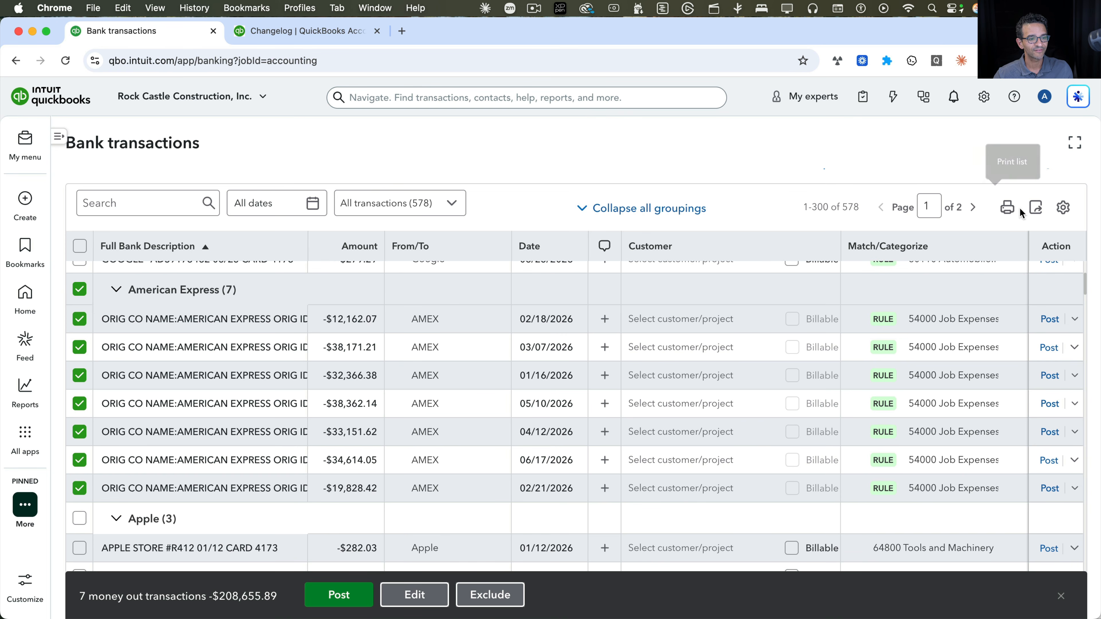
click(1063, 207)
scroll(996, 383, down, 10)
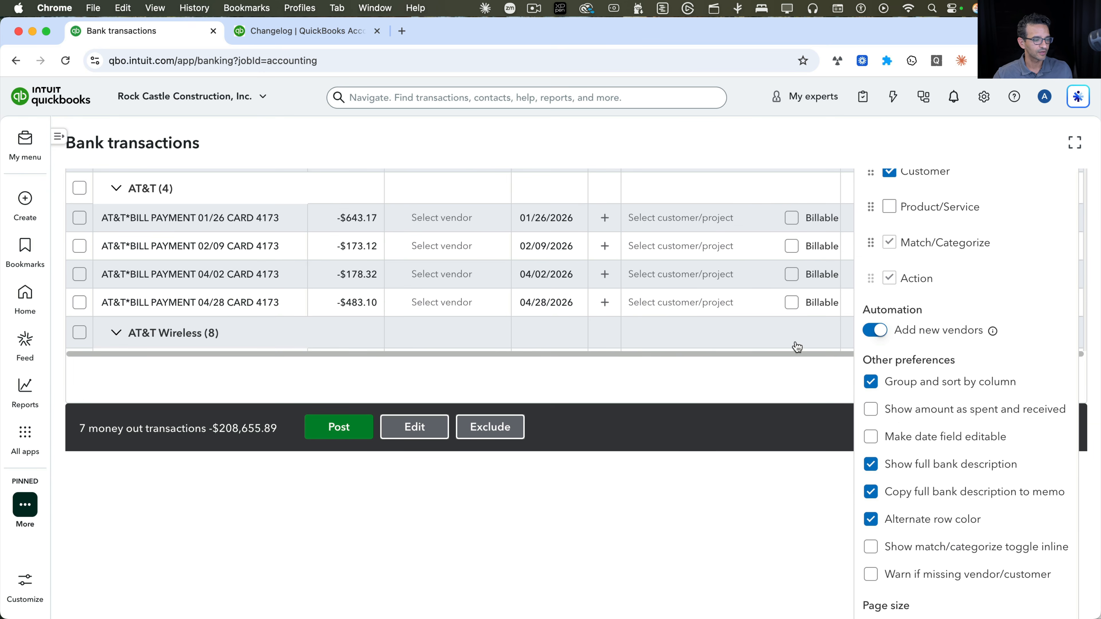
scroll(747, 500, up, 10)
scroll(750, 500, up, 6)
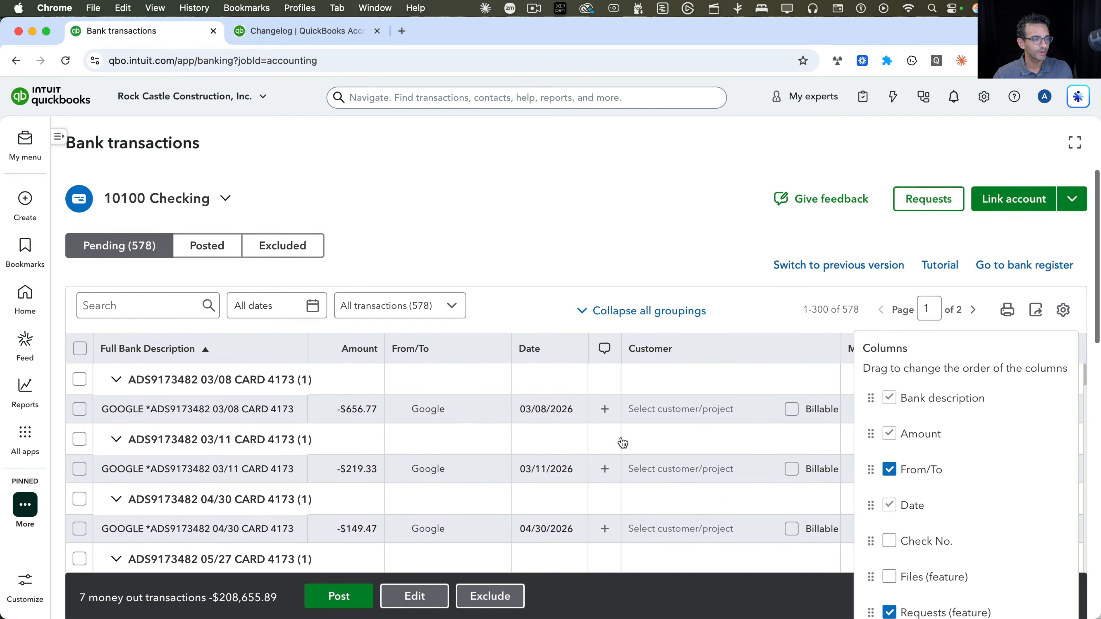
click(534, 204)
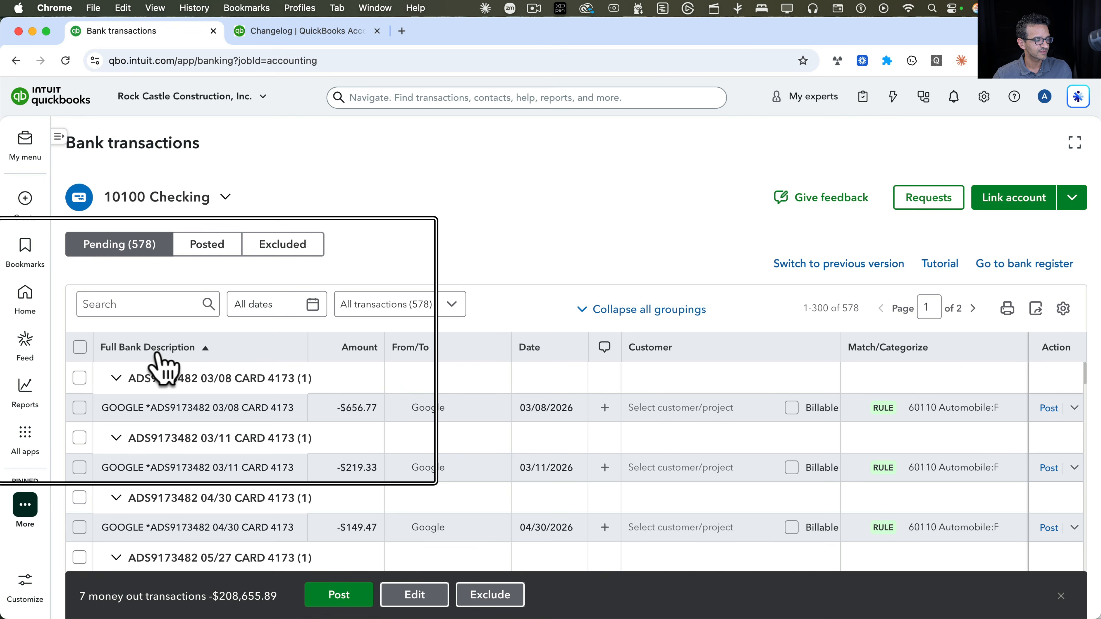
scroll(287, 450, down, 10)
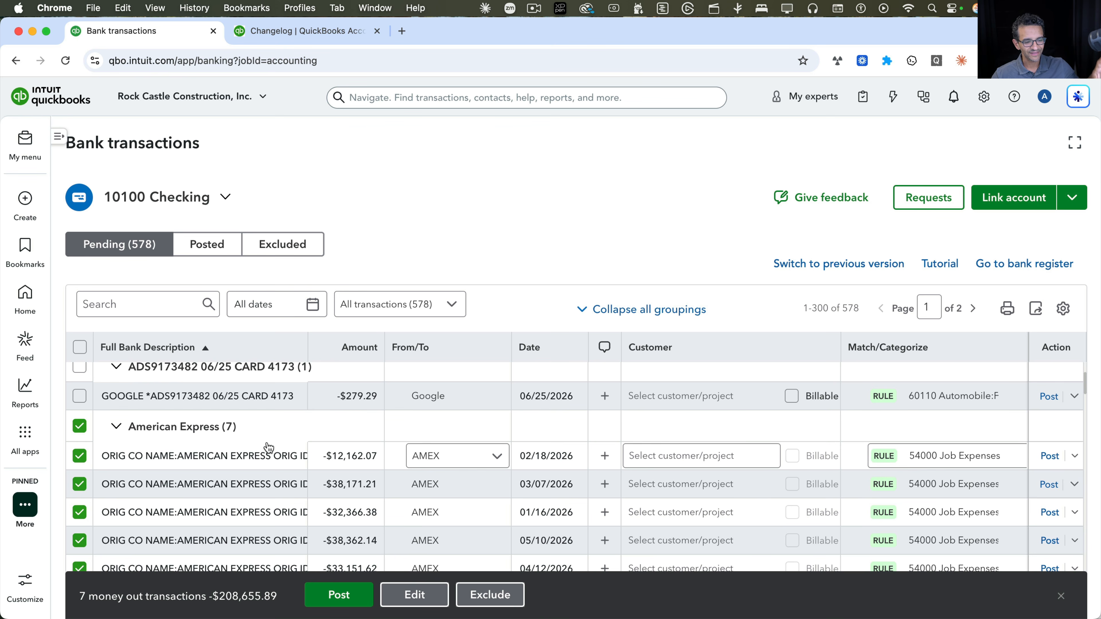
click(79, 426)
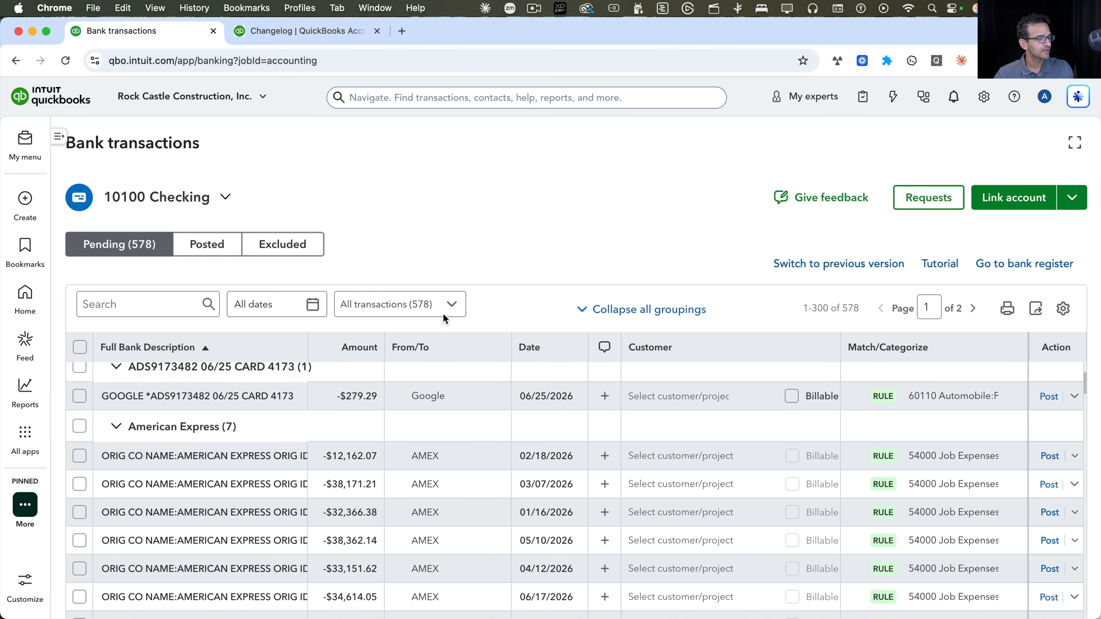
Step: Filter the pending bank transactions to show only those matched by Rules
click(449, 306)
scroll(413, 415, down, 2)
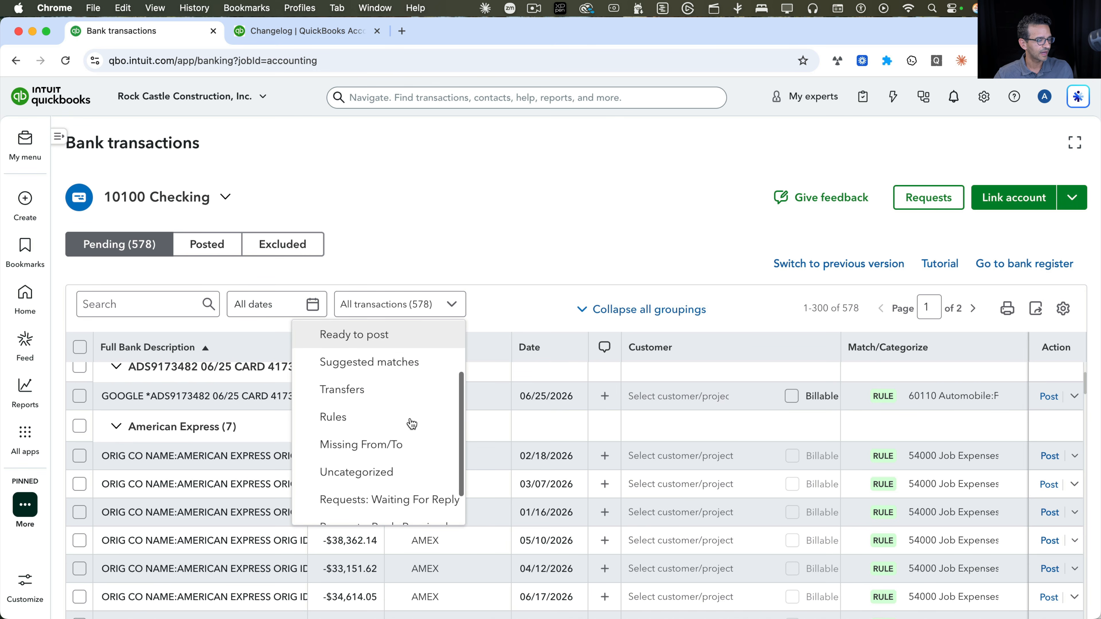
click(350, 418)
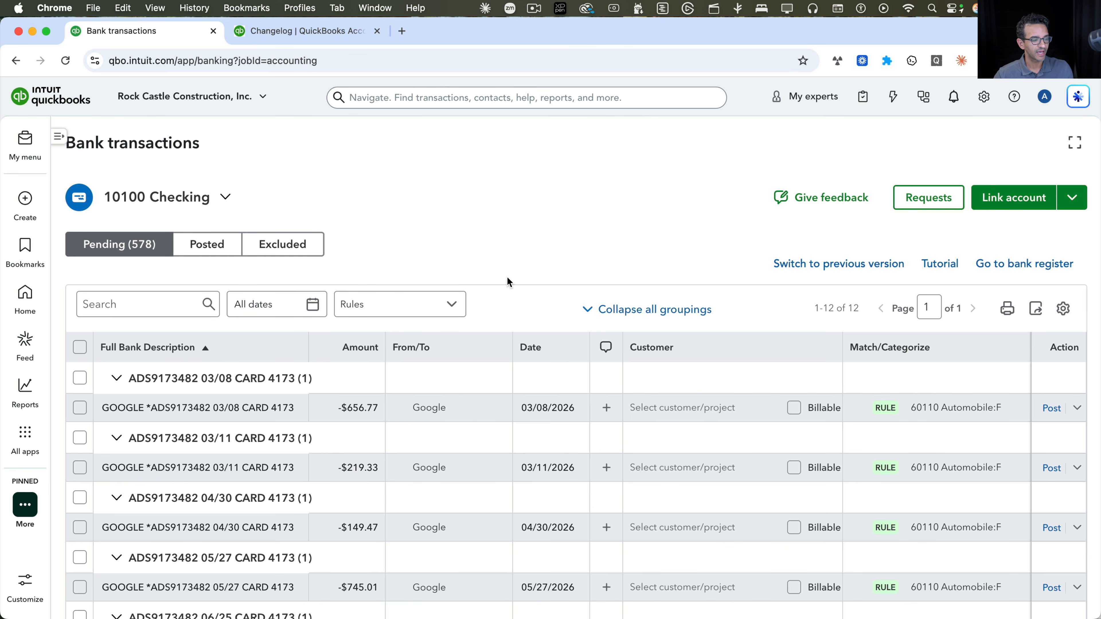
Step: Turn off the "Group and sort by column" preference for the transaction list
click(1063, 309)
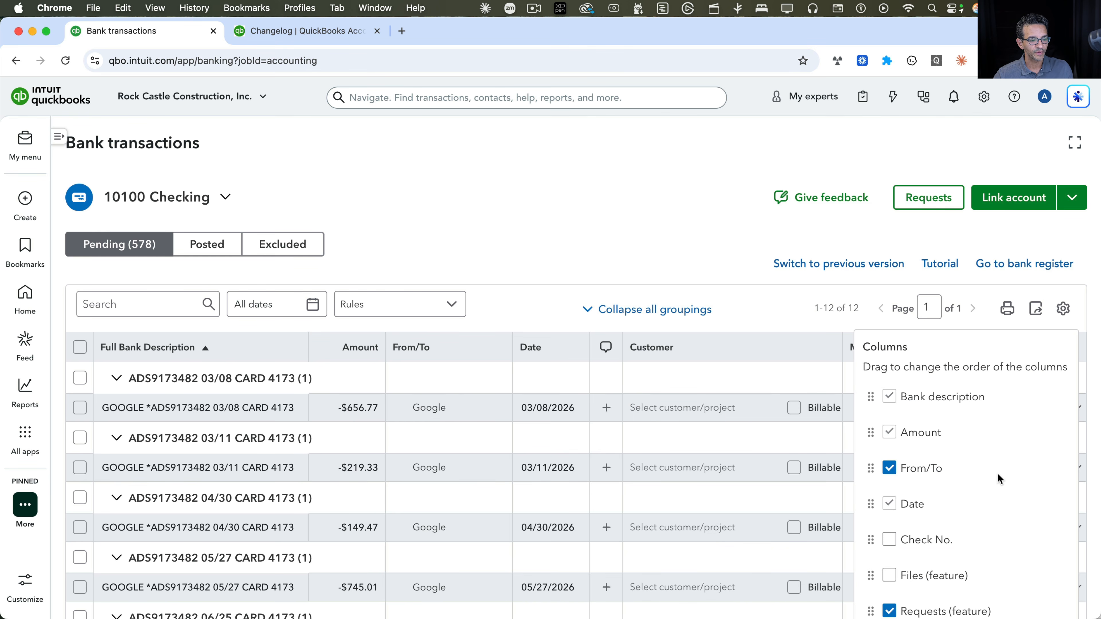
scroll(997, 478, down, 5)
scroll(936, 518, down, 3)
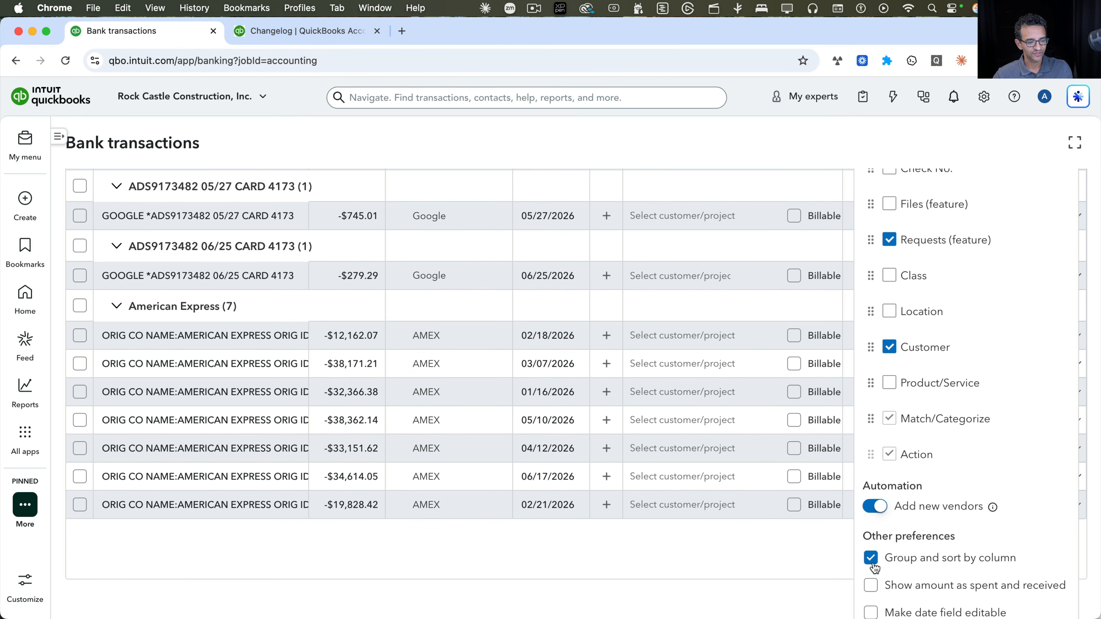
click(872, 563)
click(666, 534)
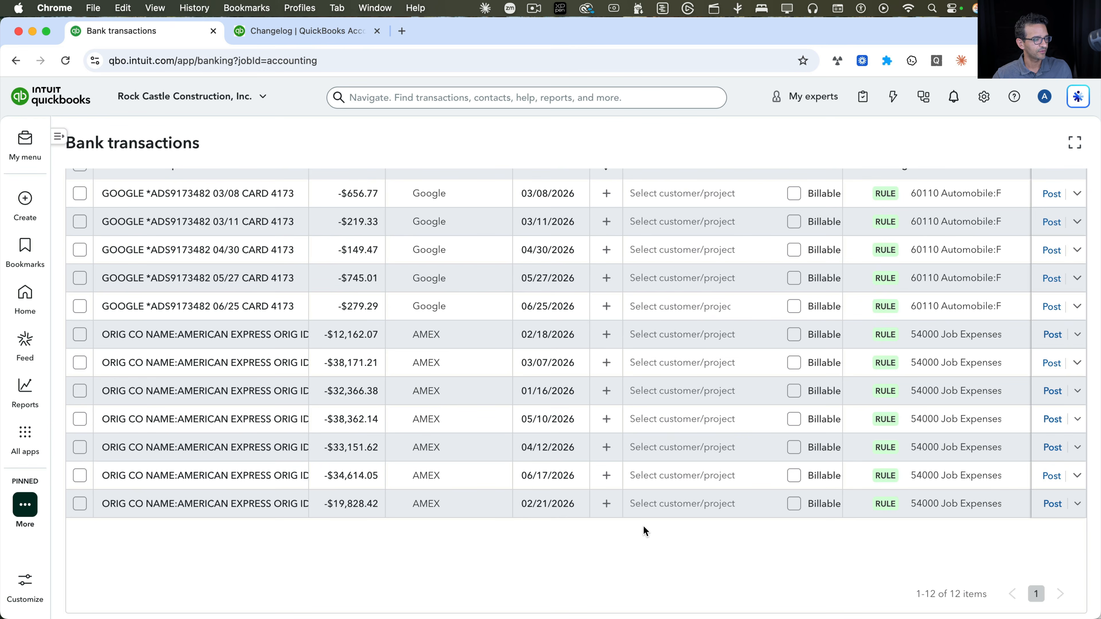
Step: Expand the 03/08 Google transaction and review the conditions and assignments of its Google Ads rule without changing it
scroll(646, 539, up, 4)
scroll(646, 539, down, 2)
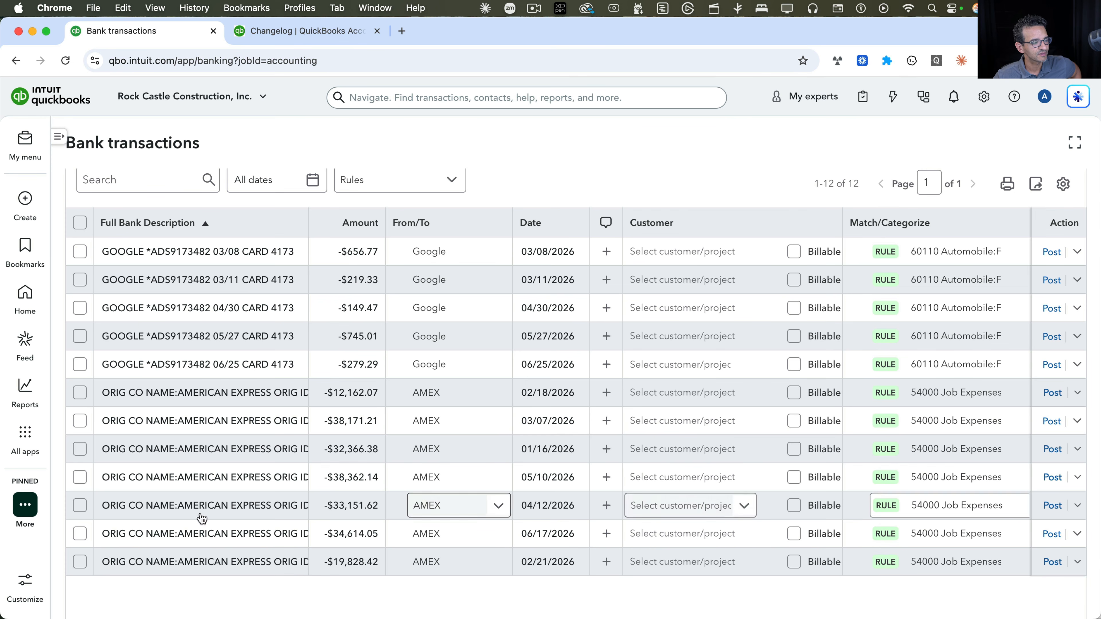
scroll(258, 492, up, 1)
scroll(274, 494, down, 2)
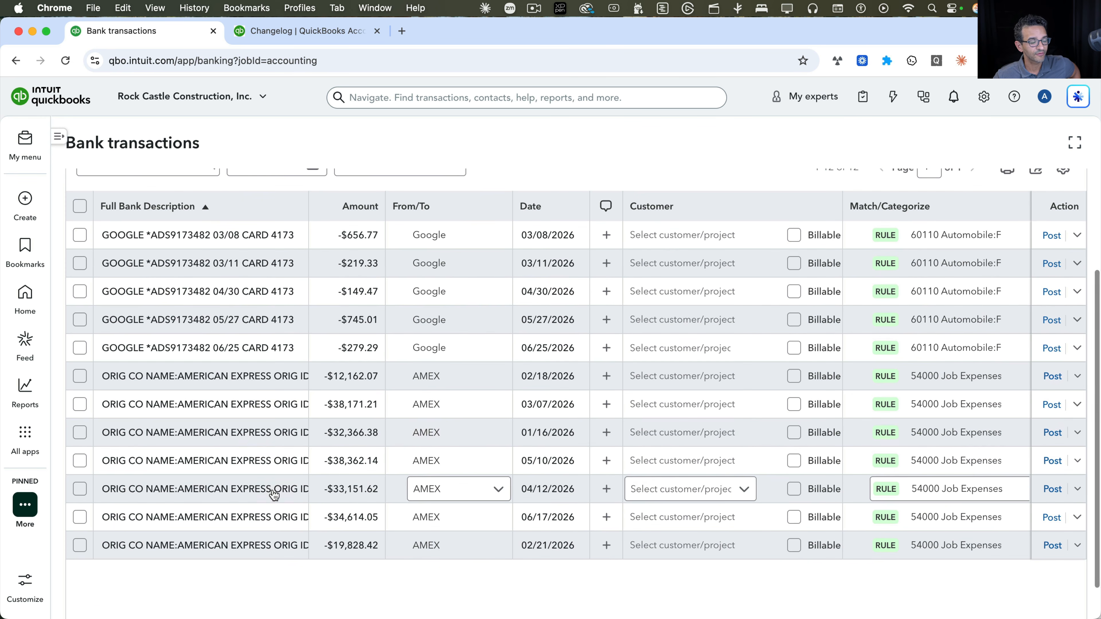
click(239, 240)
scroll(493, 441, down, 3)
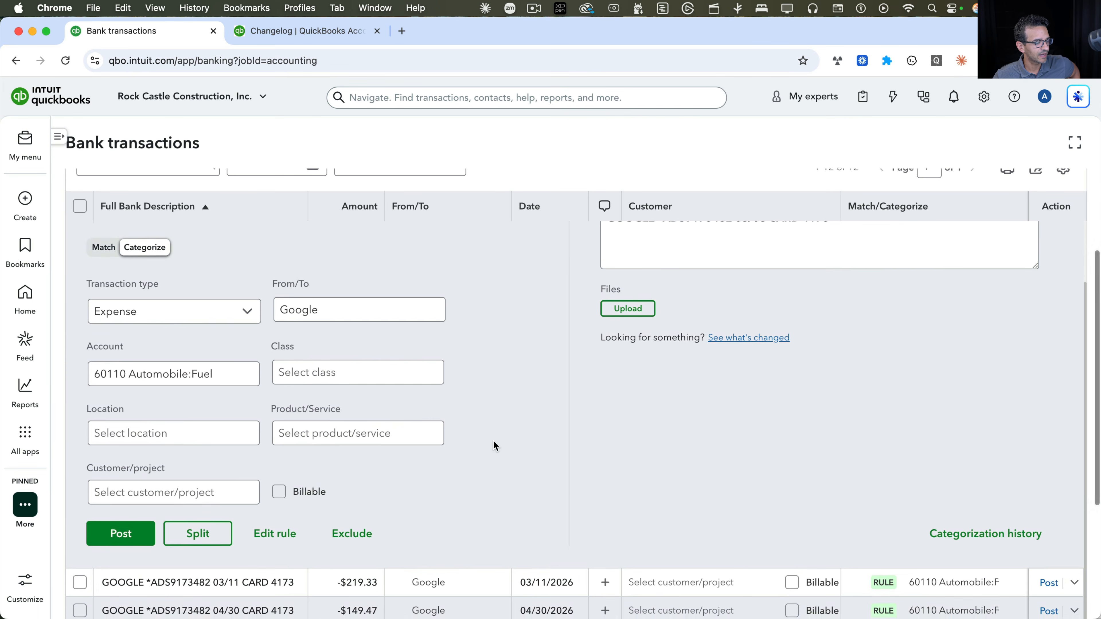
scroll(493, 441, up, 2)
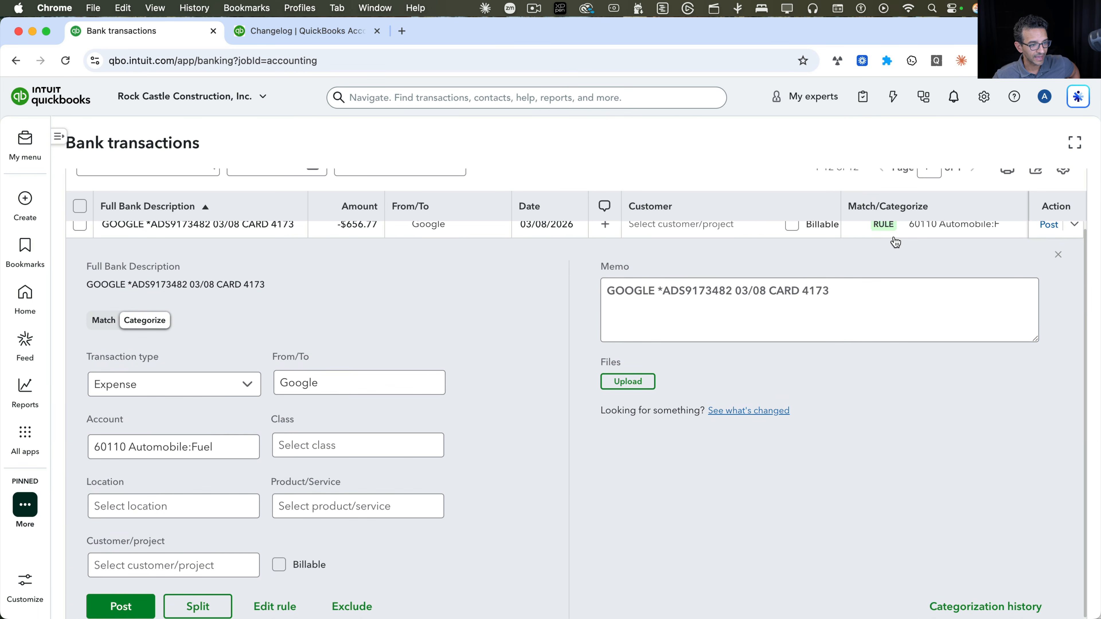
scroll(753, 294, down, 3)
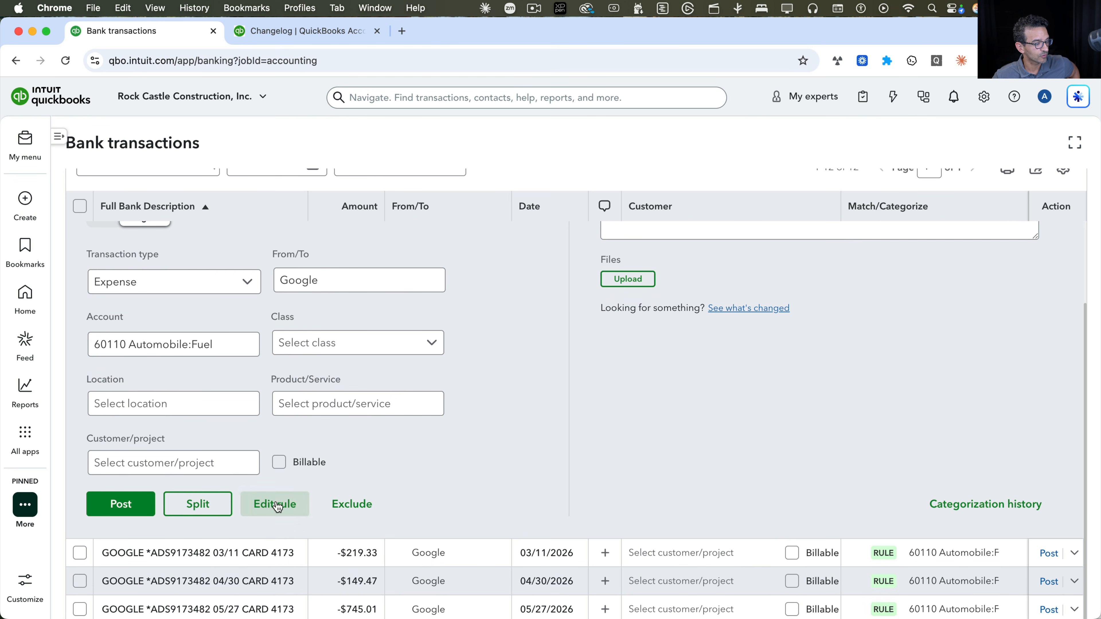
click(275, 504)
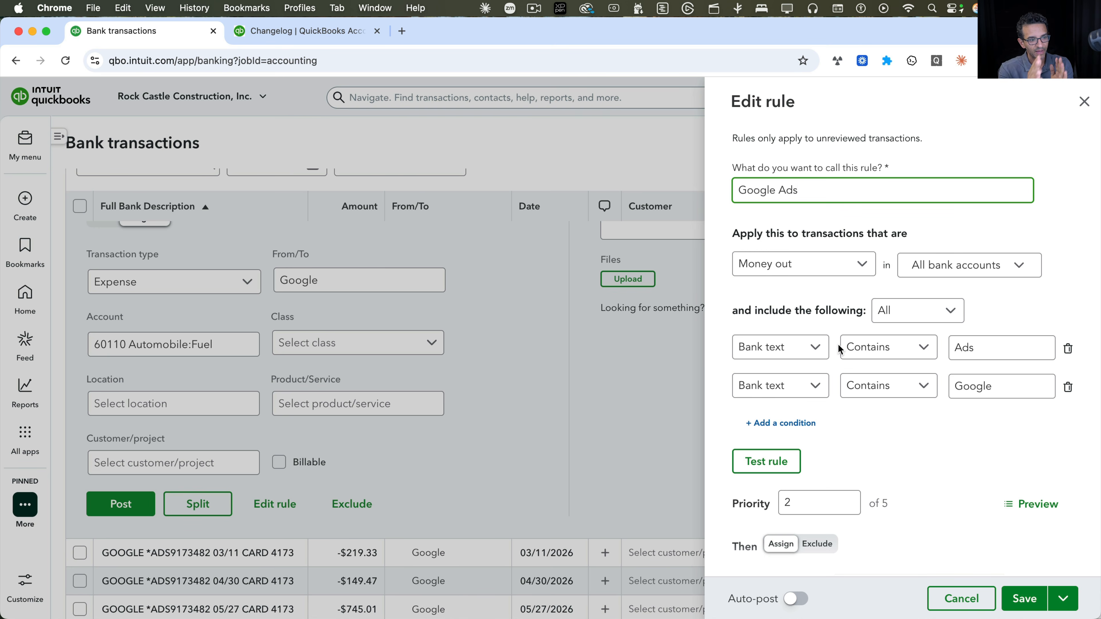
scroll(840, 349, down, 10)
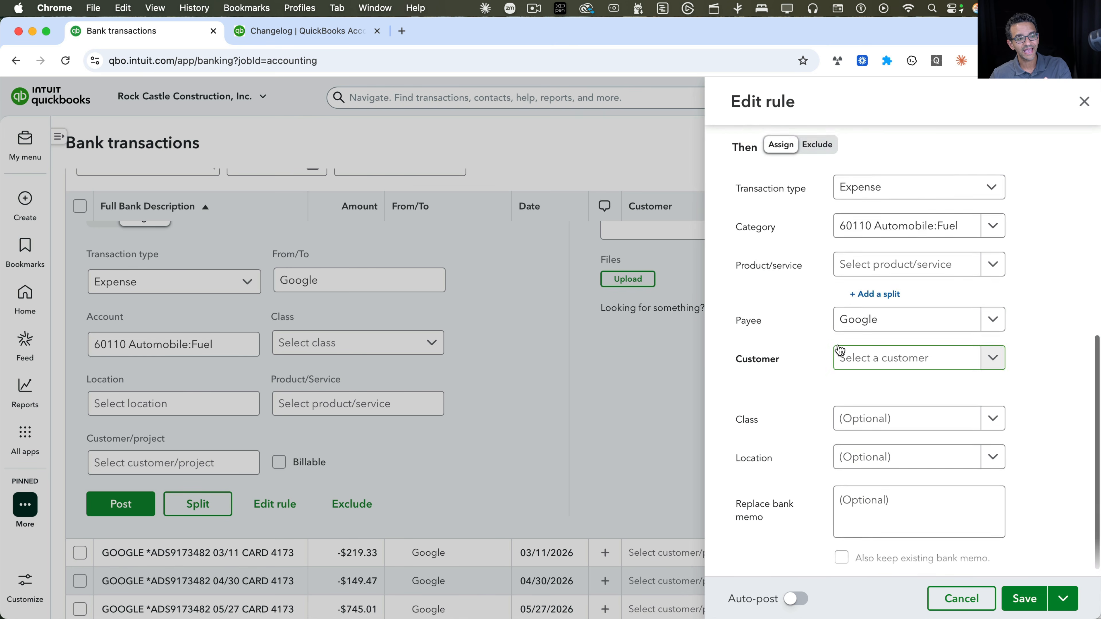
scroll(840, 351, up, 10)
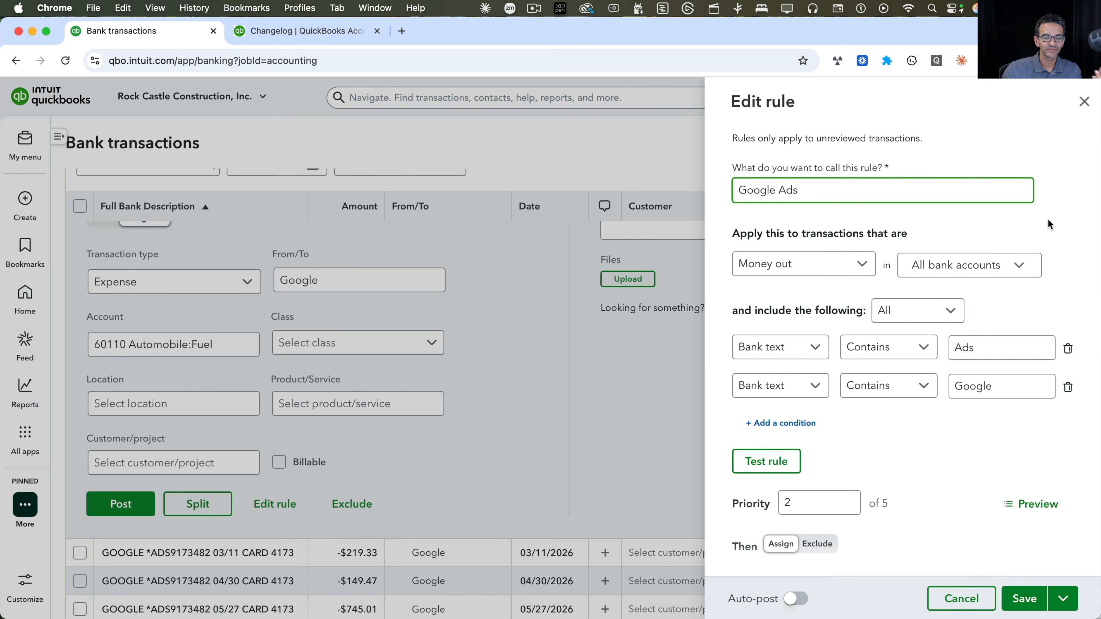
click(1083, 112)
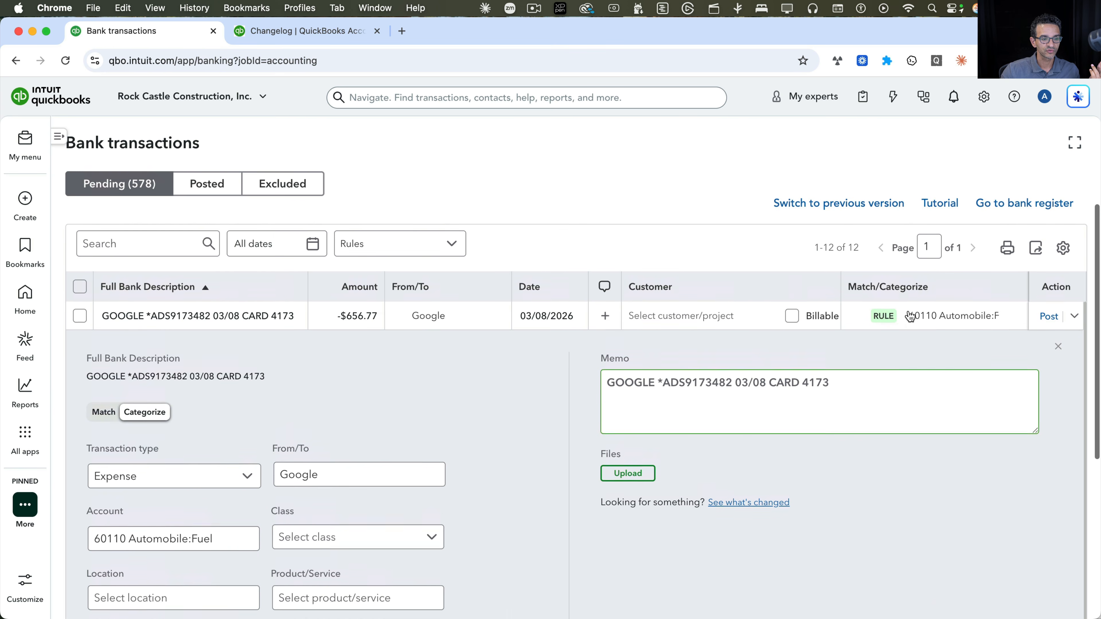
Step: Override the rule's category on the 03/08 Google transaction with 60120 Automobile:Insurance and collapse its details
click(914, 319)
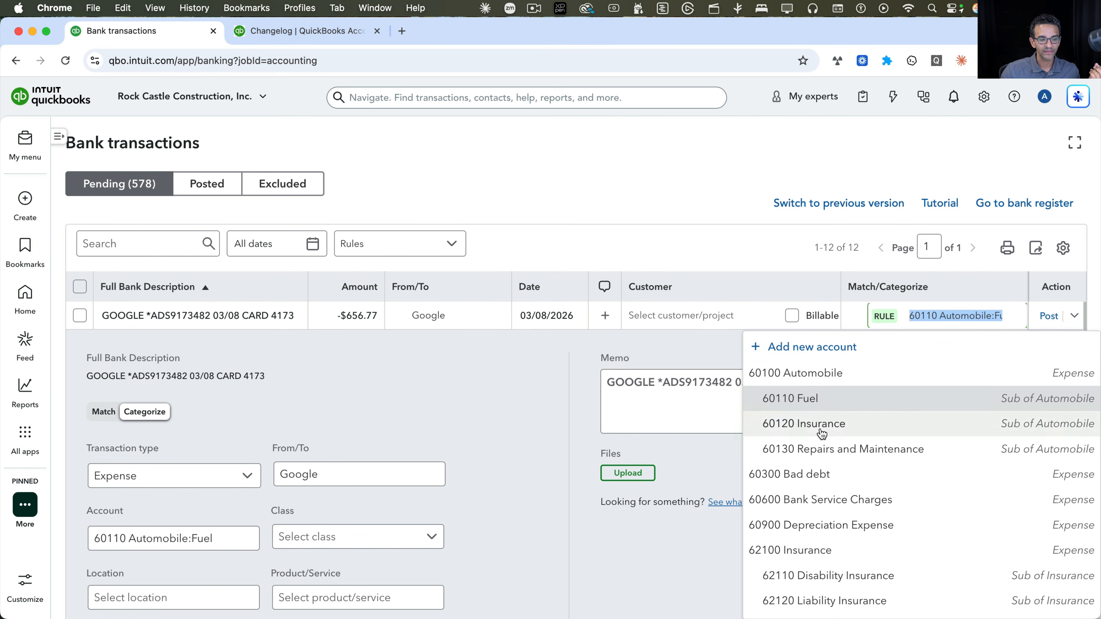
click(838, 429)
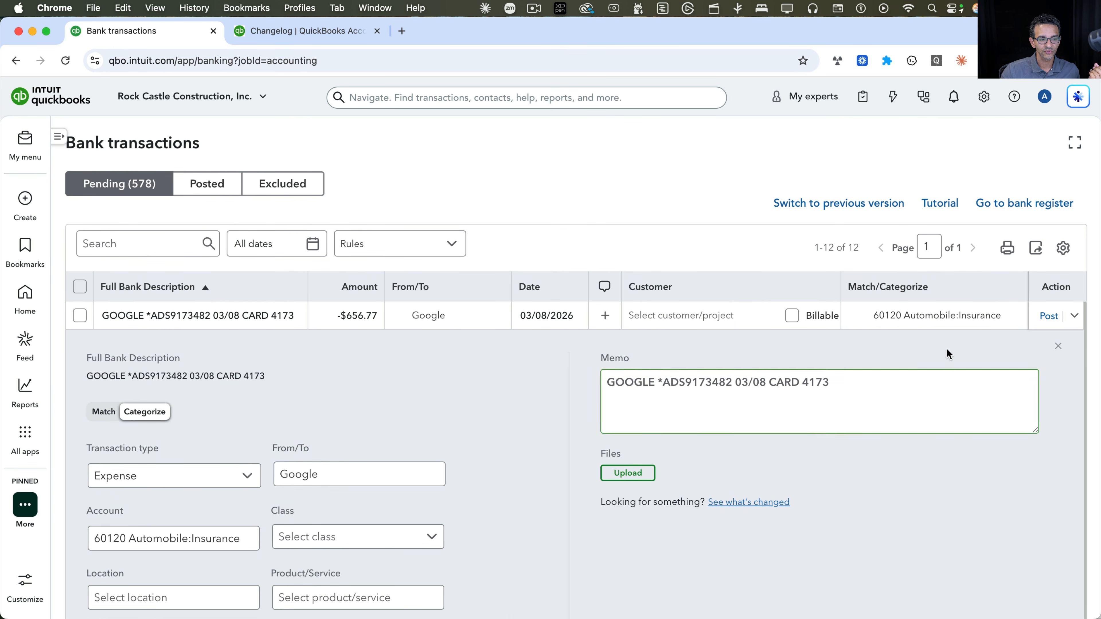
click(950, 320)
click(671, 404)
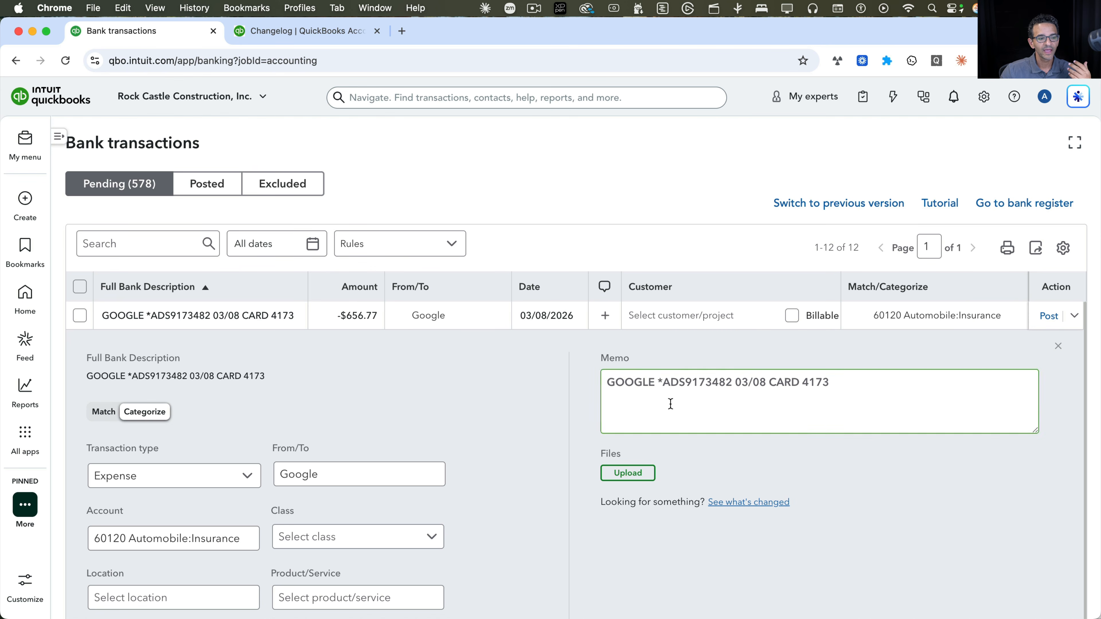
click(1058, 346)
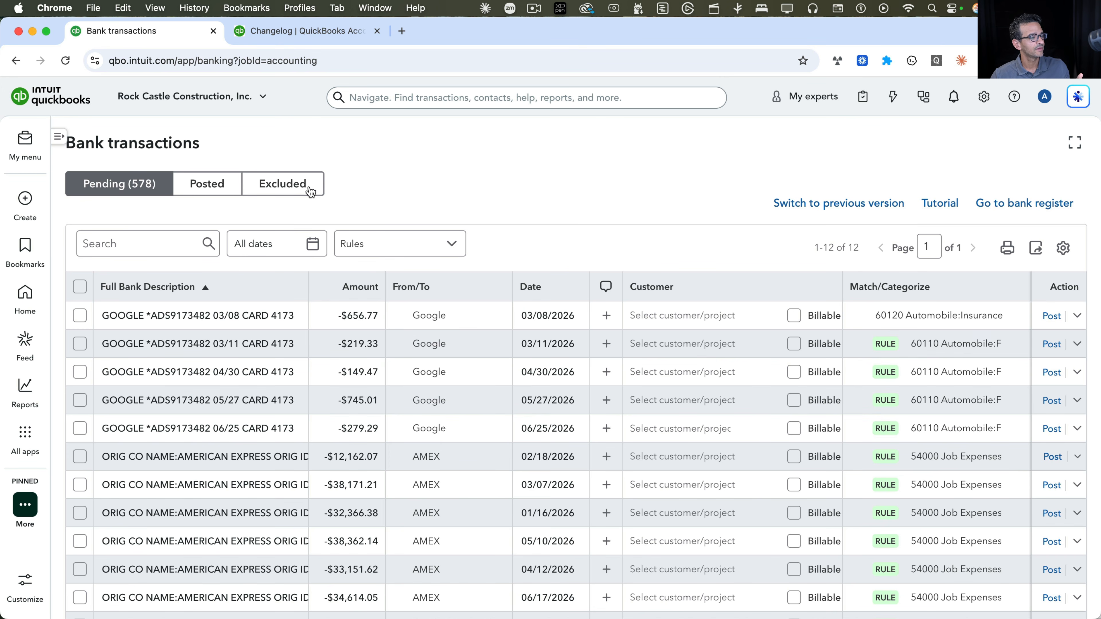
Step: Reload the filtered list by switching the transaction filter to Transfers and back to Rules
click(409, 254)
click(367, 408)
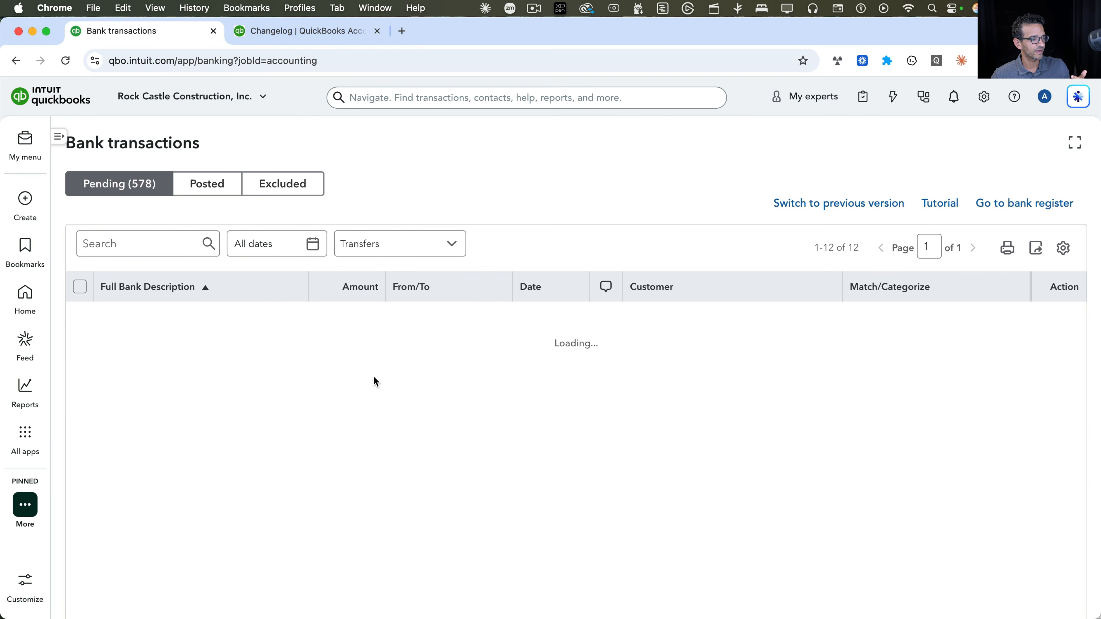
click(386, 290)
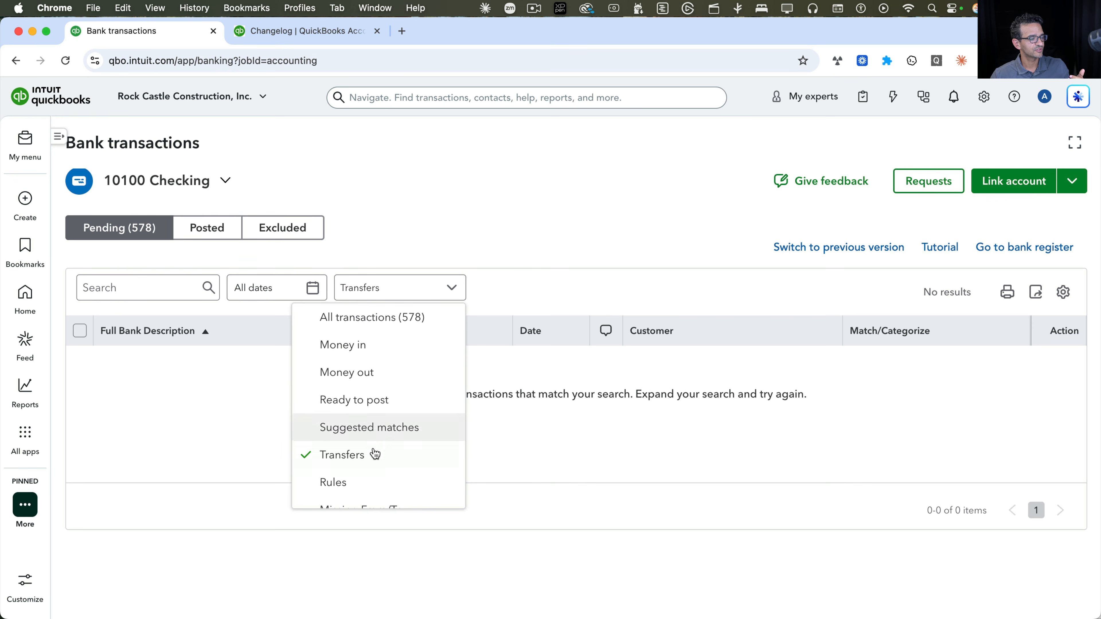
click(364, 480)
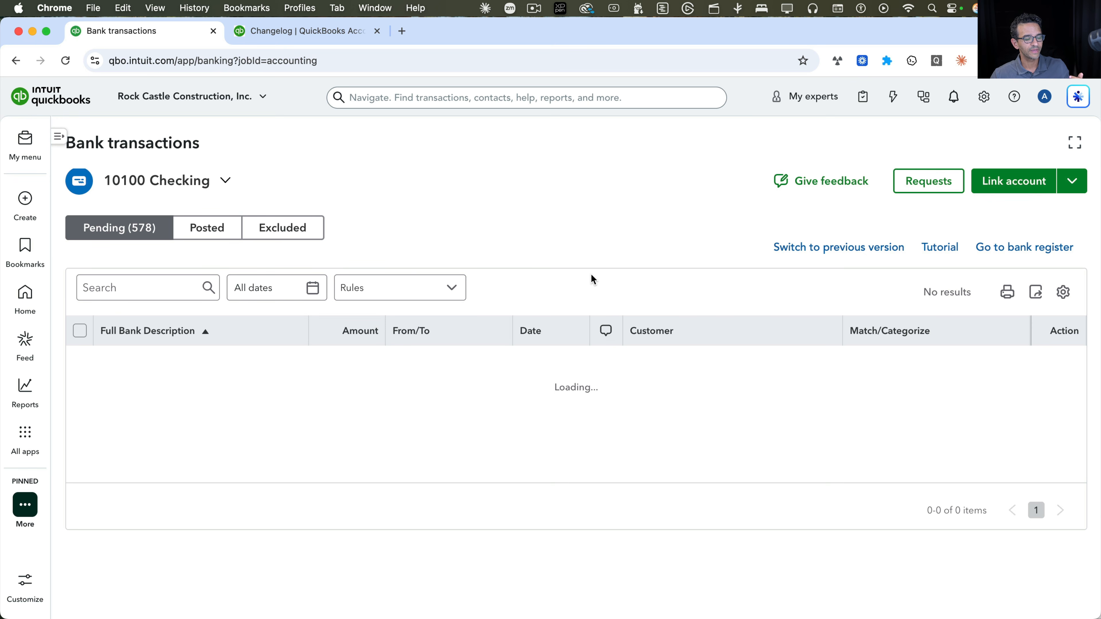
Step: Select all the rule-matched Google and AMEX transactions and post them as a batch
scroll(593, 278, down, 1)
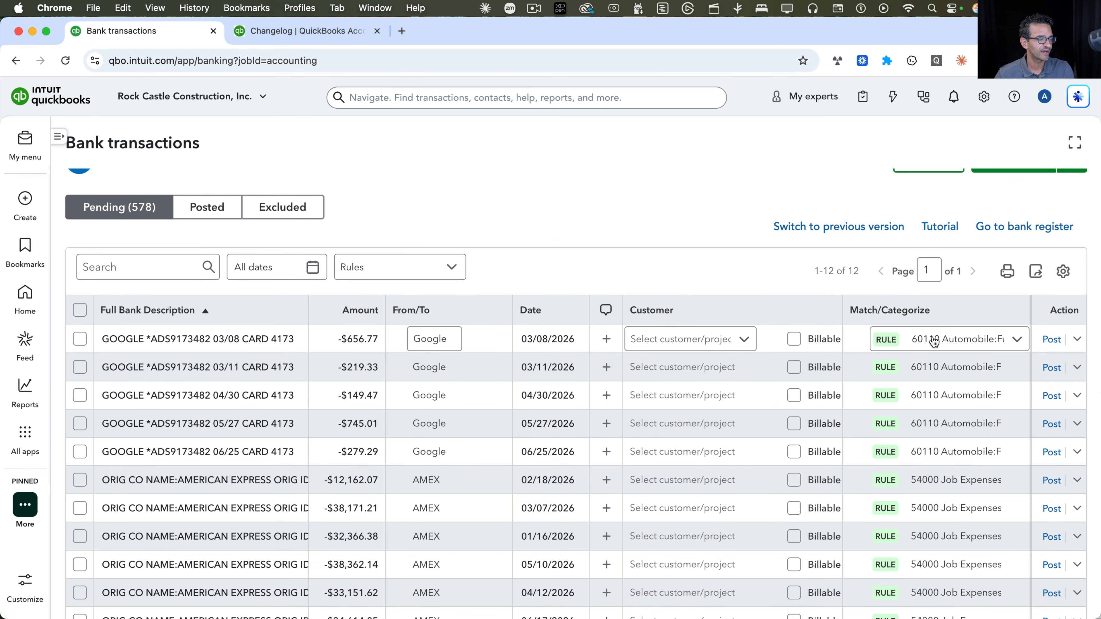
click(79, 310)
click(350, 588)
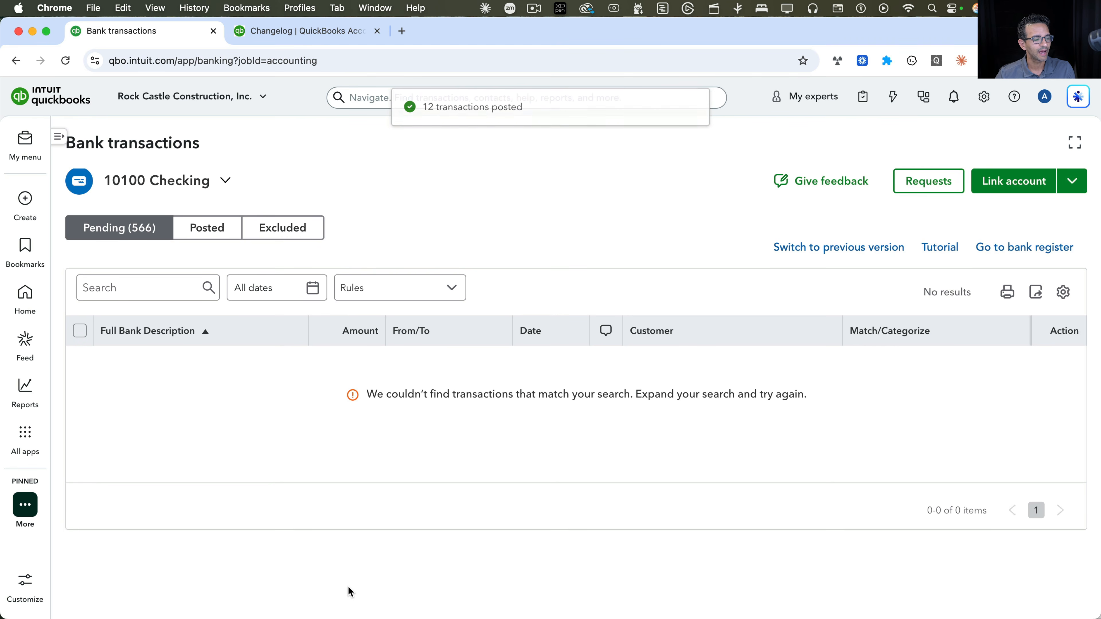
Step: Switch the pending transaction filter from Rules to All transactions
click(399, 296)
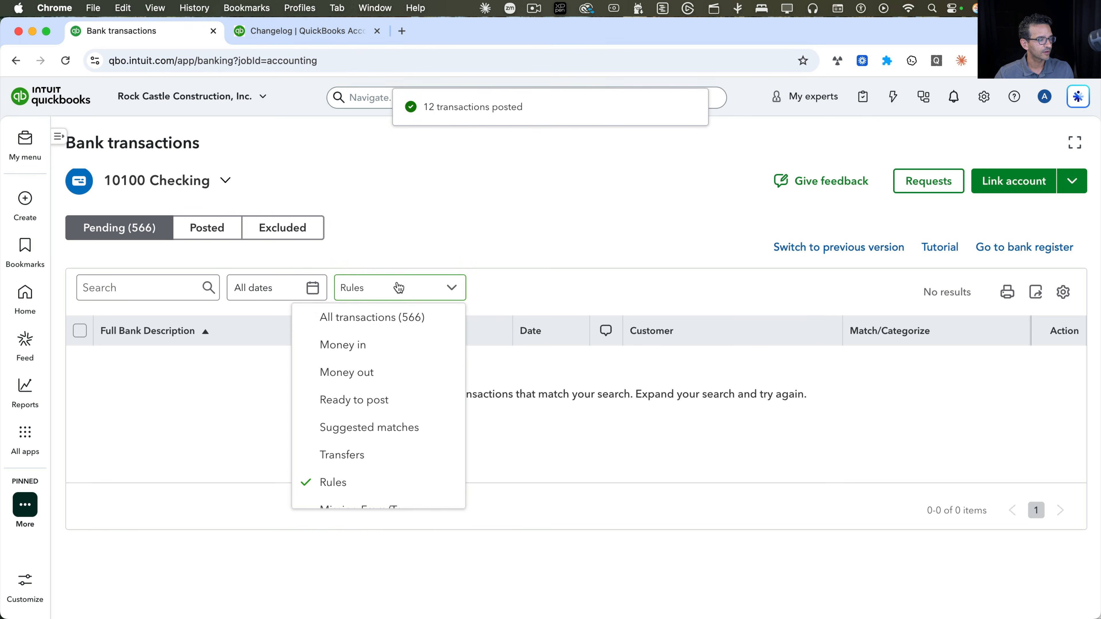
click(375, 319)
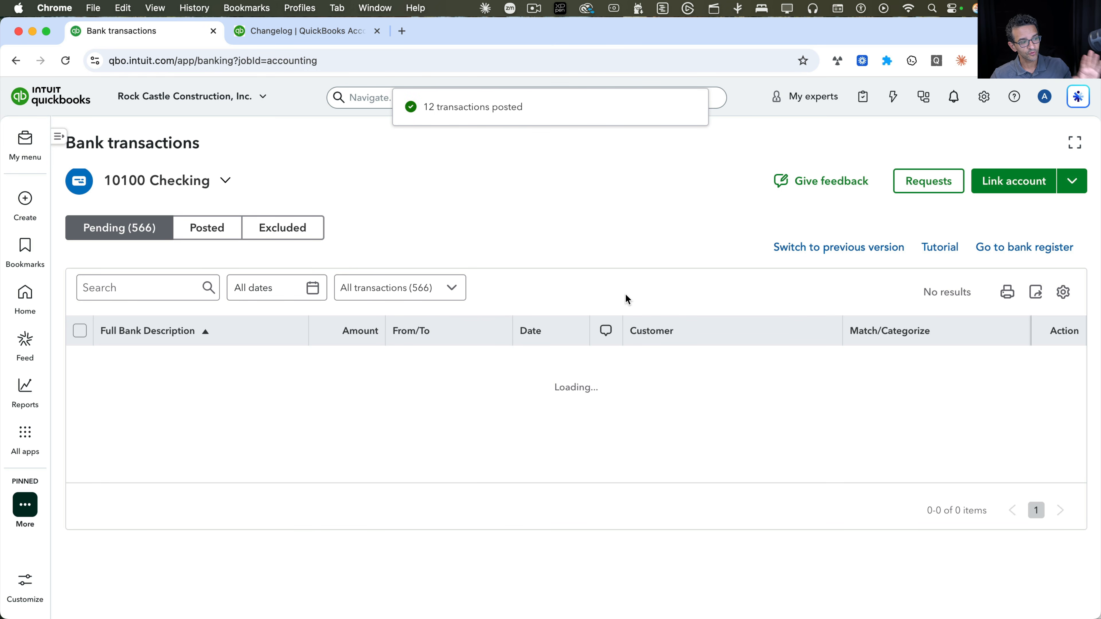
scroll(626, 299, down, 1)
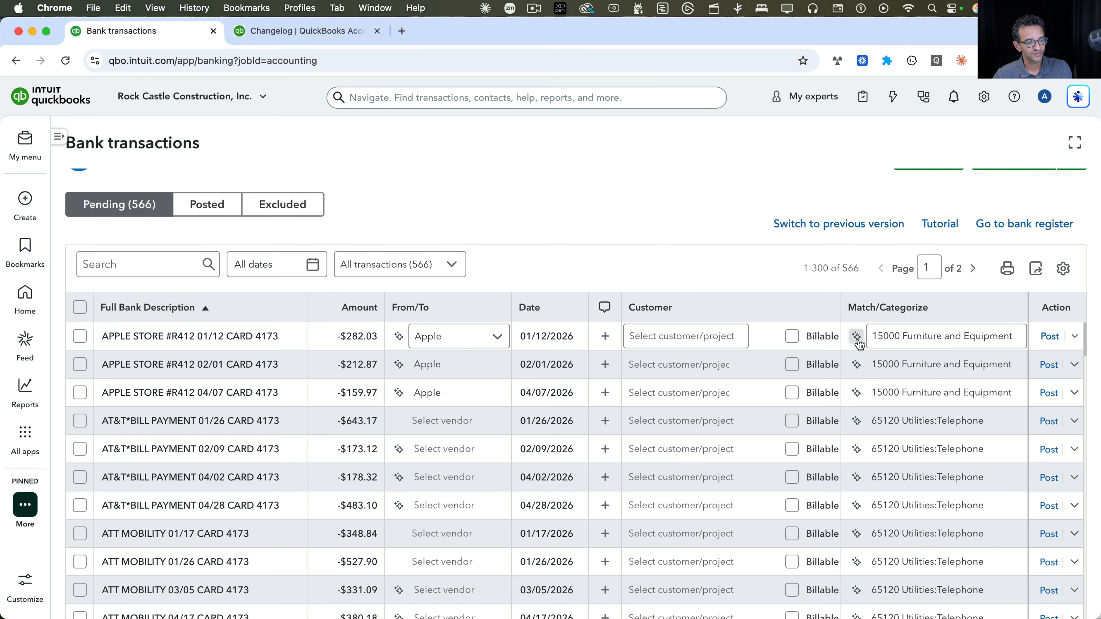
Step: Read the AI vendor explanation for Apple on the 01/12 Apple Store transaction and close it
click(399, 339)
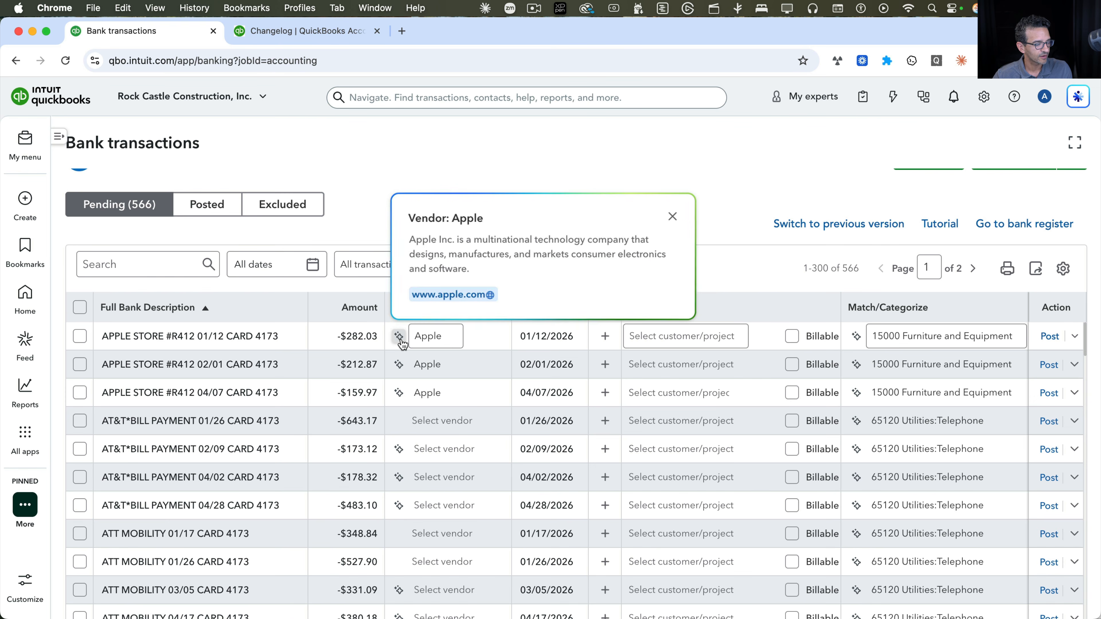
drag(424, 216, 650, 283)
click(445, 236)
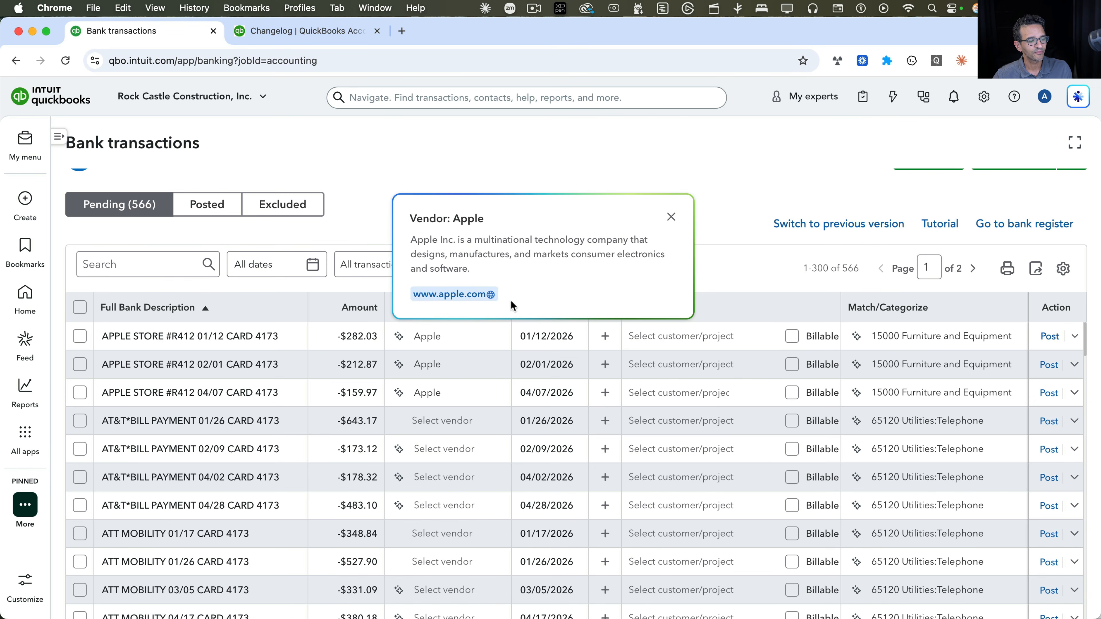
click(671, 217)
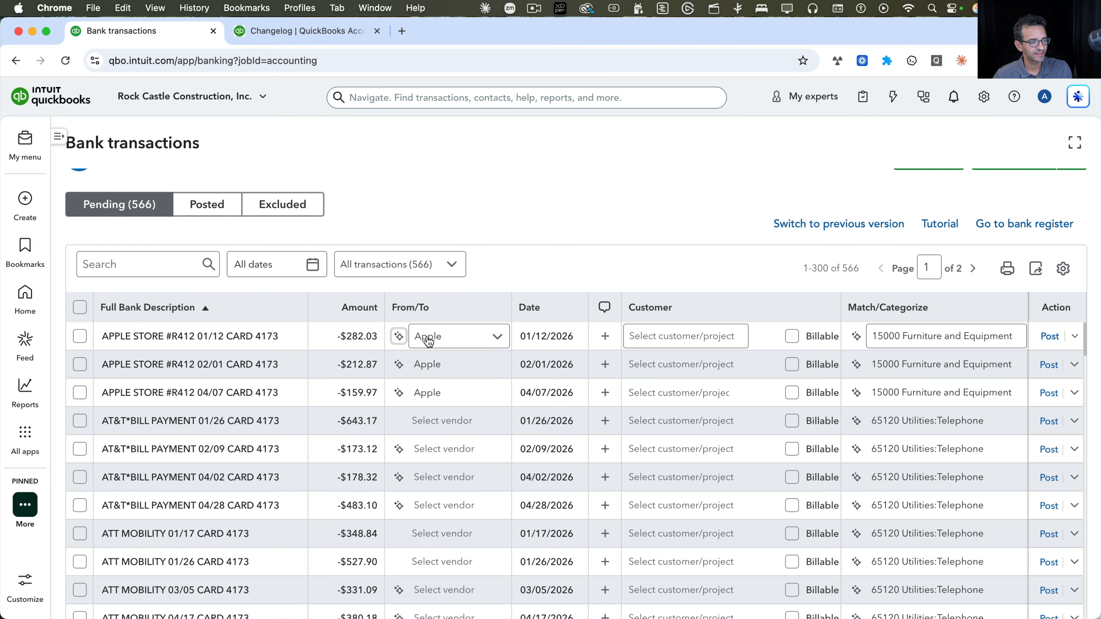
Step: Read the AI explanation of the suggested category on the 01/12 Apple Store transaction
click(858, 336)
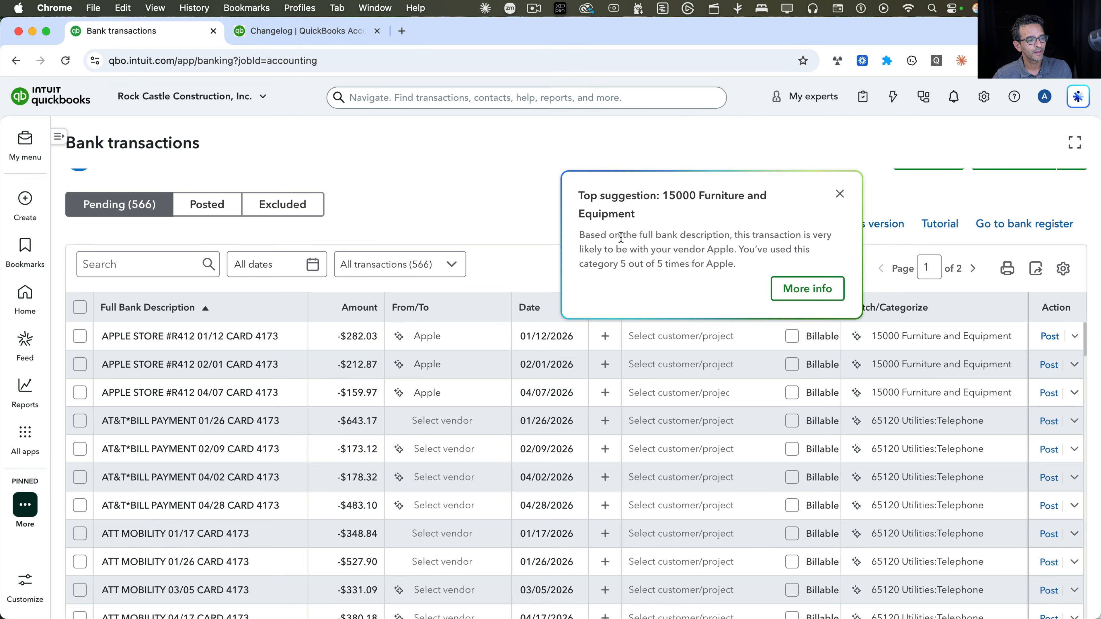
drag(620, 237, 852, 266)
click(772, 262)
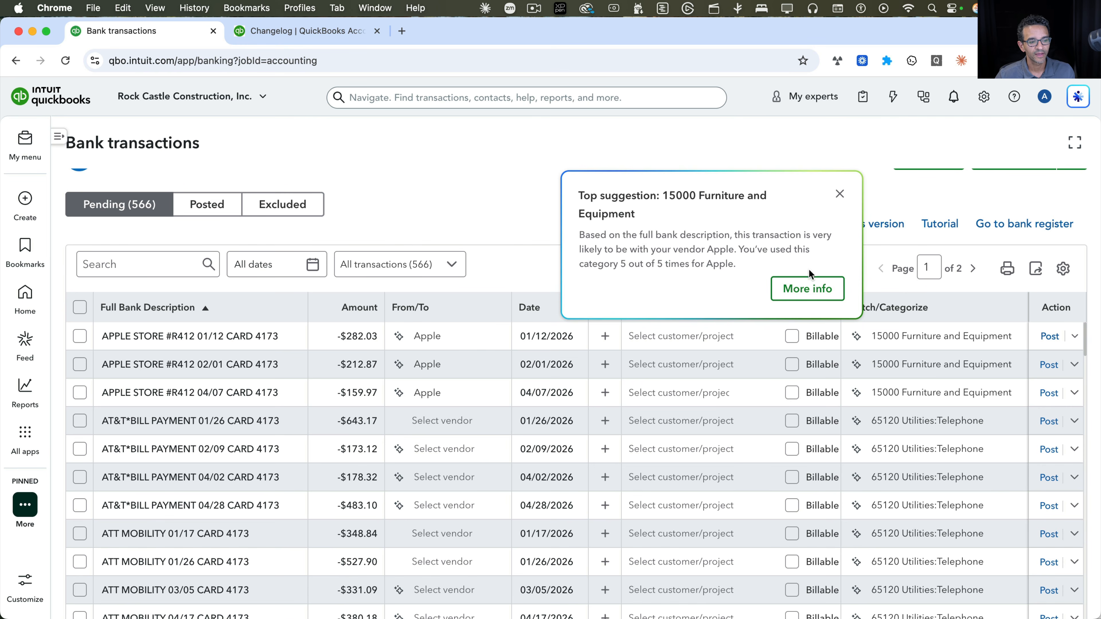
Step: Open more info on the category suggestion, review Apple's transaction history under 15000 Furniture and Equipment, and collapse the transaction
click(823, 289)
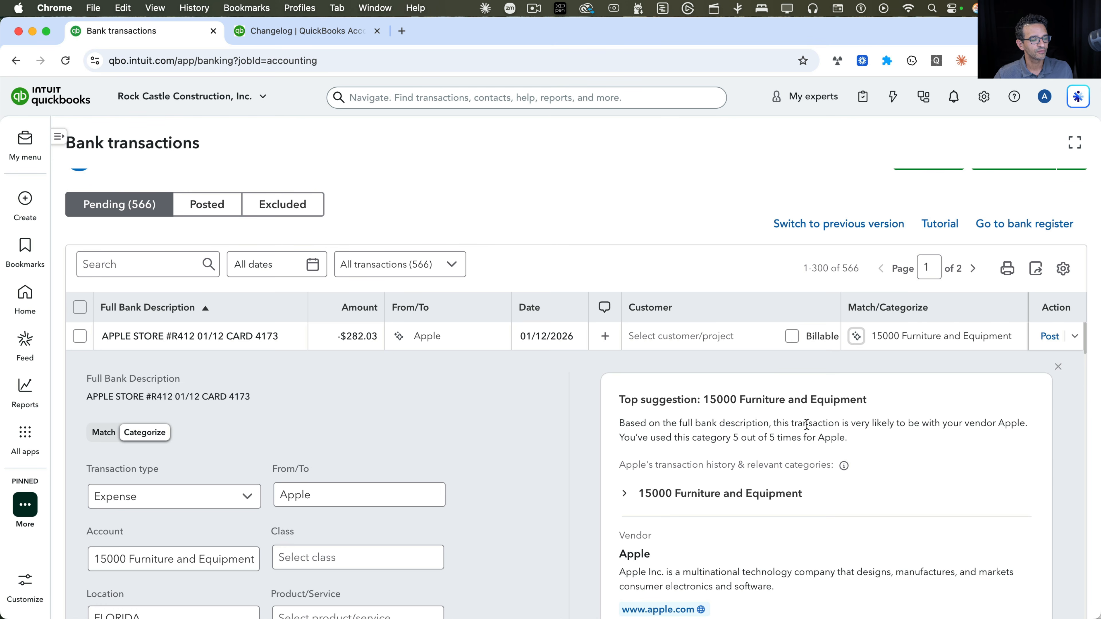
scroll(806, 424, down, 3)
scroll(806, 424, up, 1)
click(660, 423)
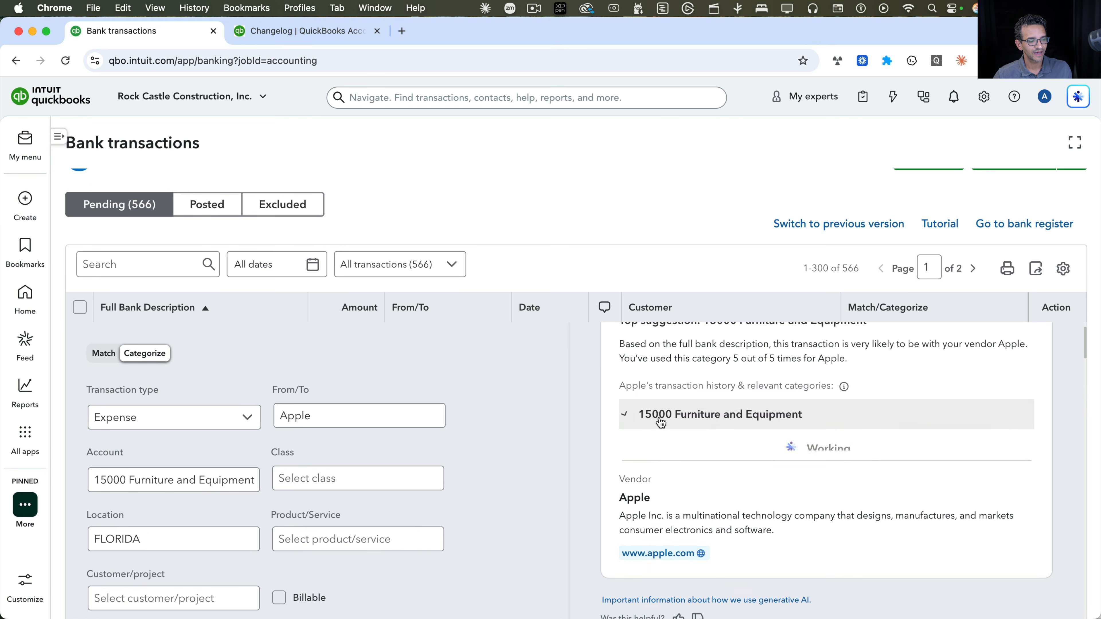
scroll(813, 456, up, 1)
scroll(815, 499, down, 1)
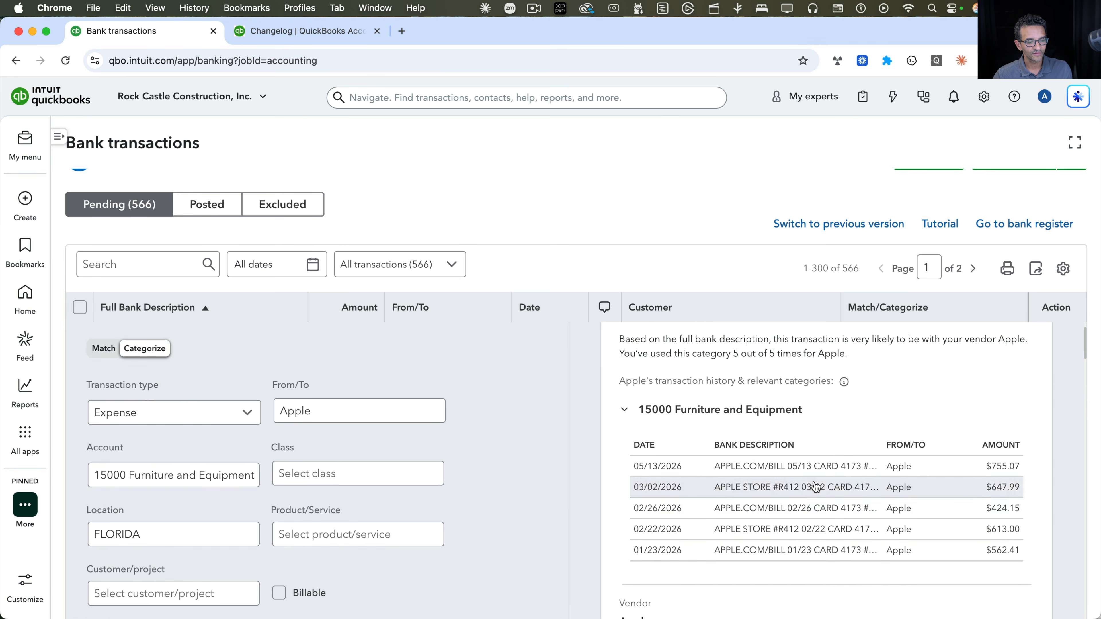
scroll(813, 571, up, 2)
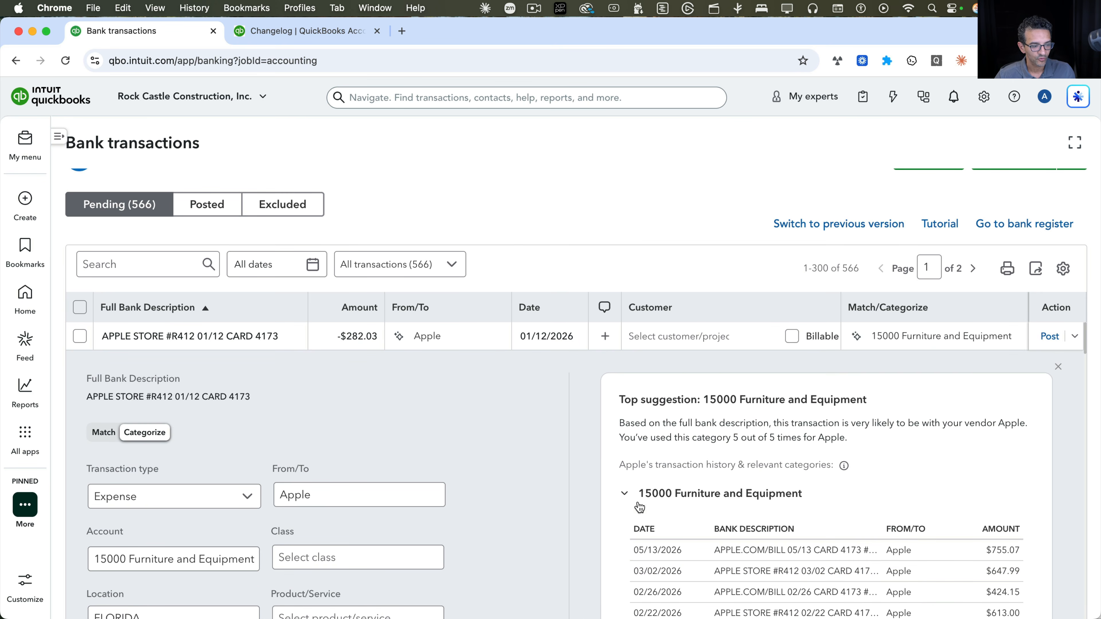
click(627, 494)
scroll(817, 417, down, 1)
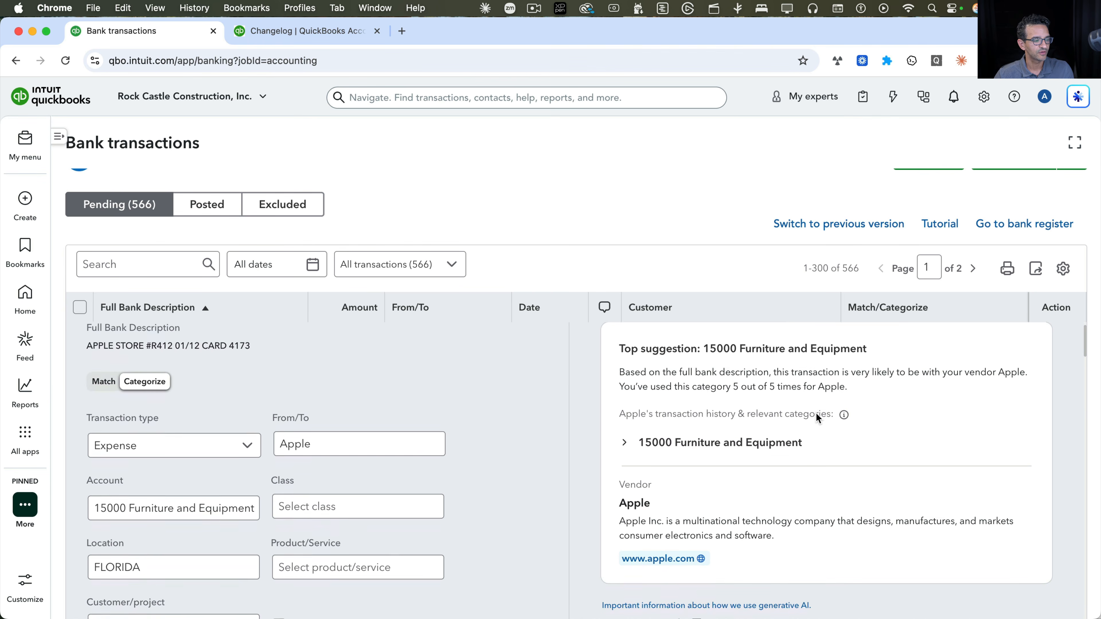
scroll(845, 433, up, 1)
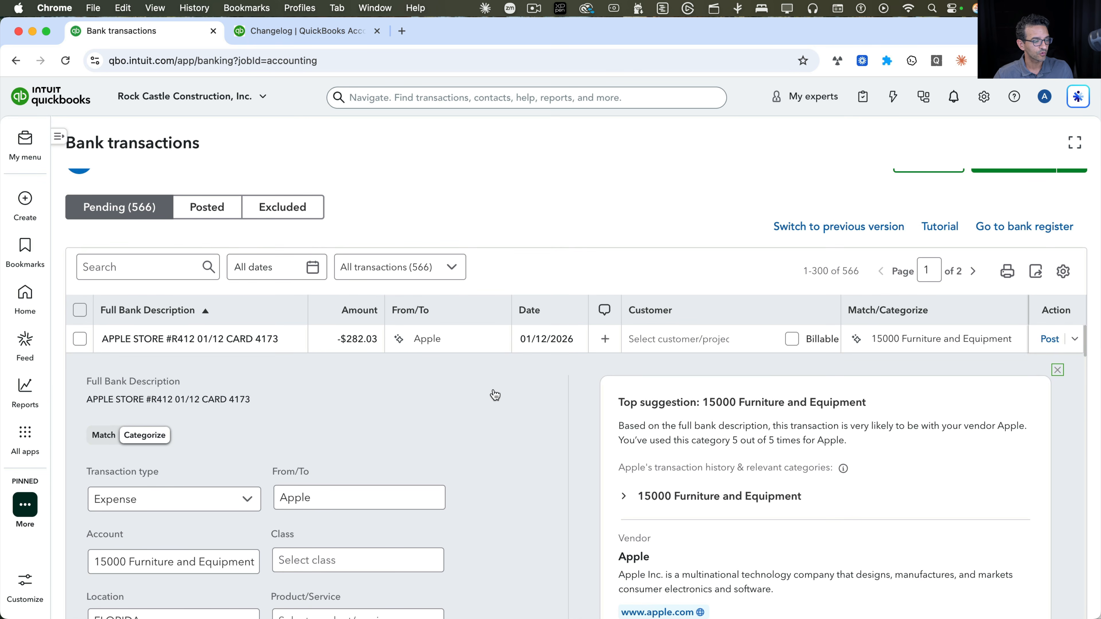
click(191, 344)
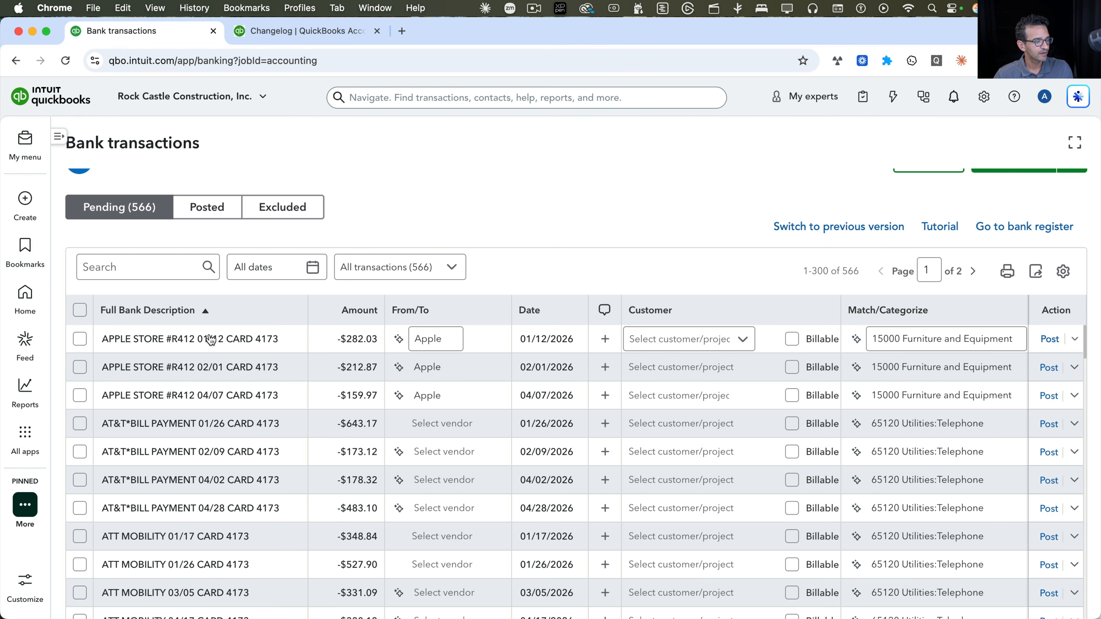
Step: Start a bank rule from the 01/12 Apple Store transaction and name it Apple Store
click(1078, 340)
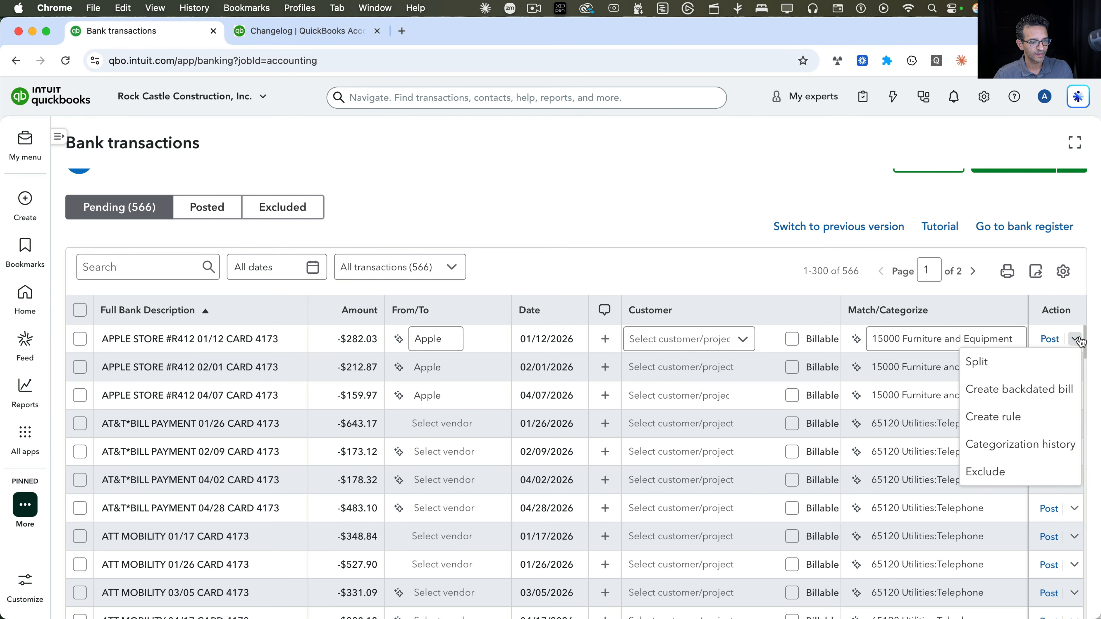
click(1014, 419)
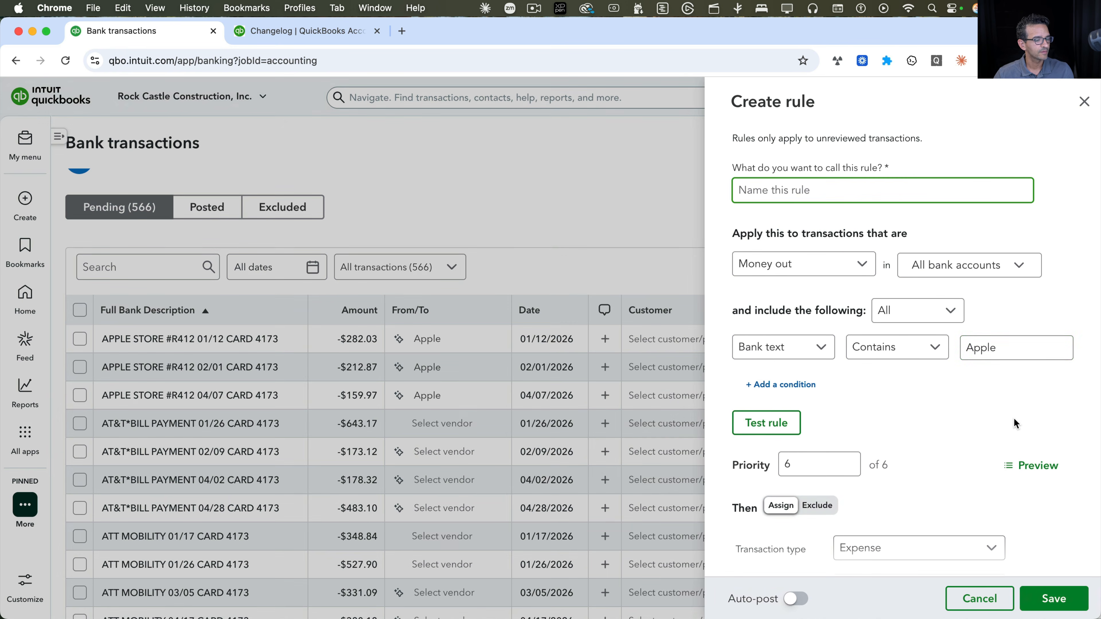
click(1006, 356)
click(777, 190)
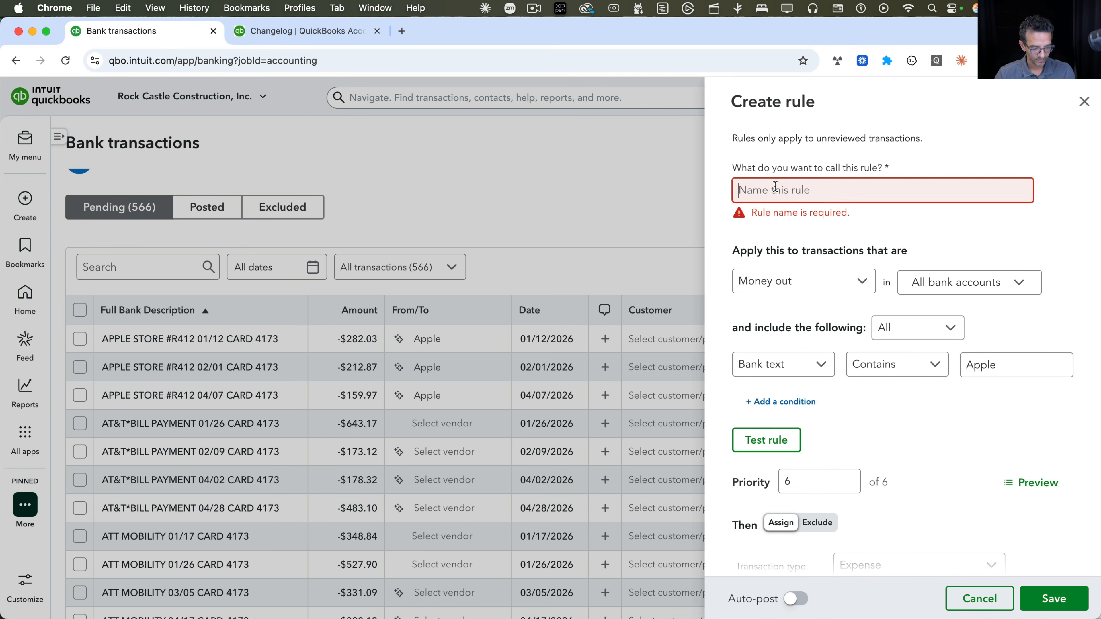
text(Apple Store)
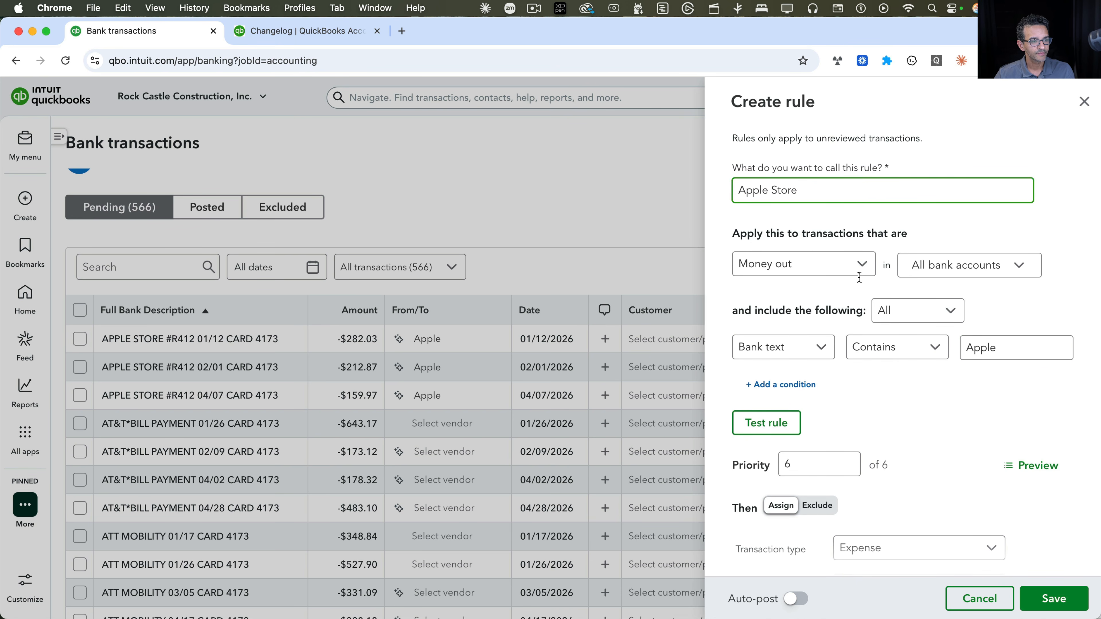
Step: Set the rule's category to 54300 Job Materials under Job Expenses
scroll(859, 278, down, 5)
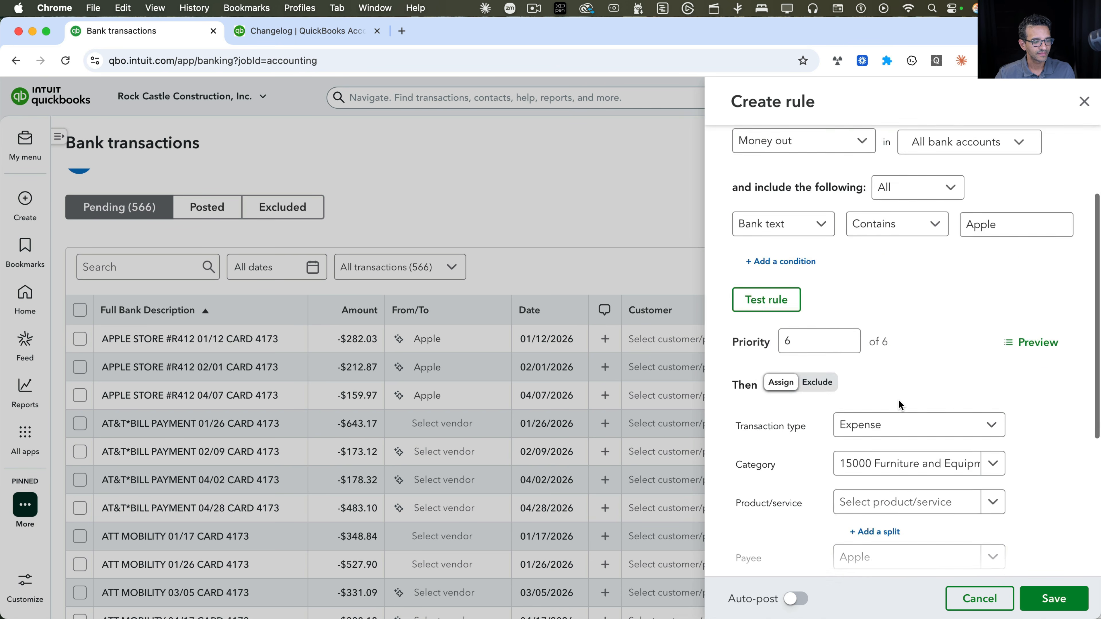
click(947, 374)
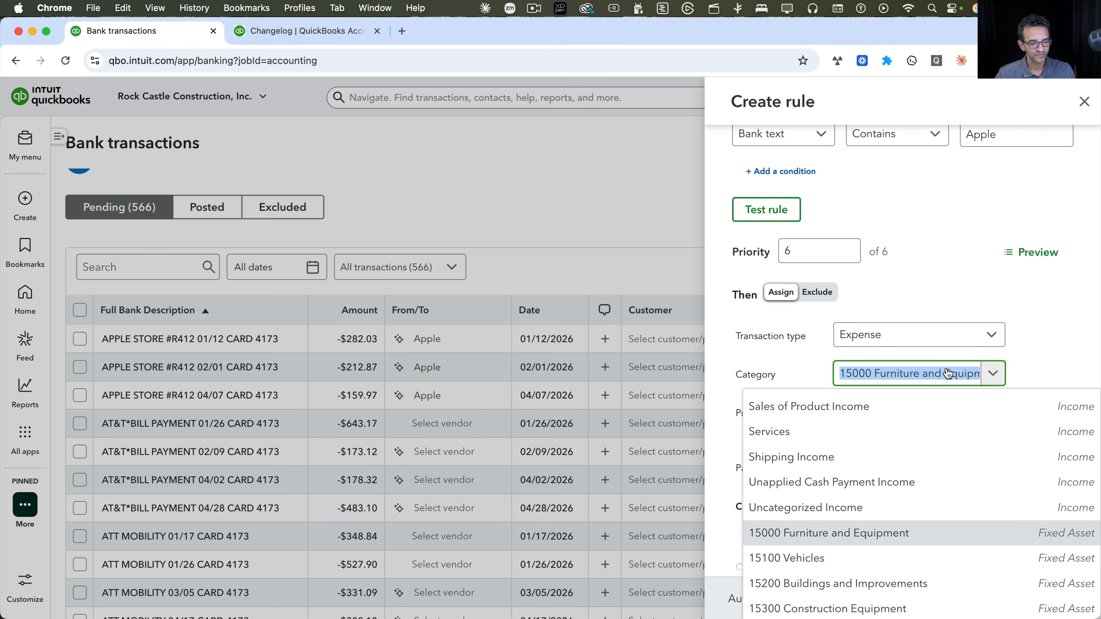
text(mat)
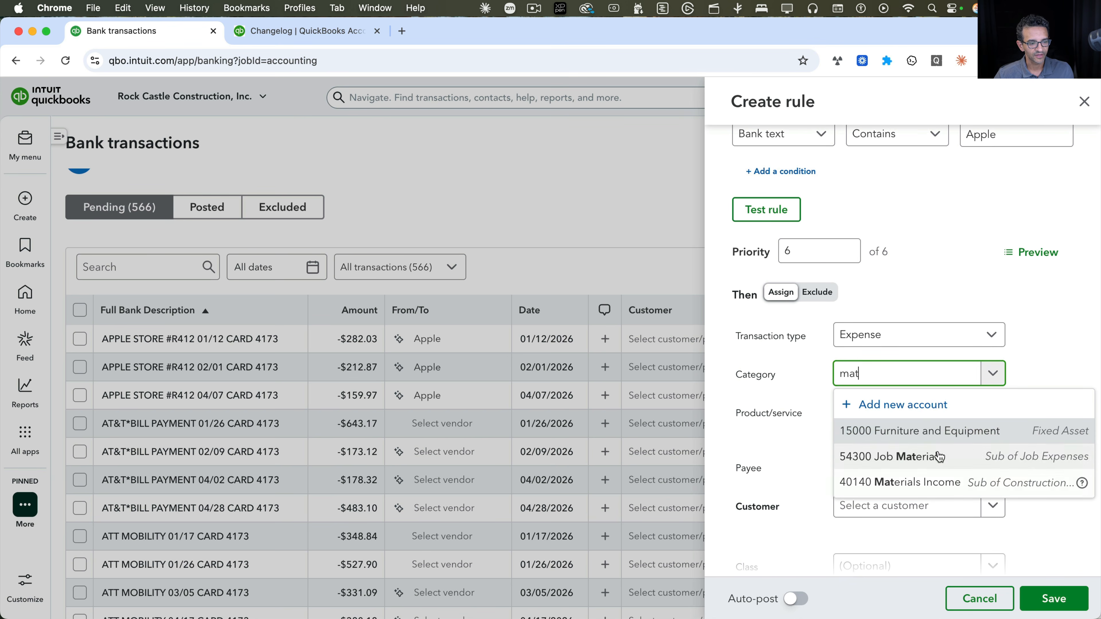
click(947, 457)
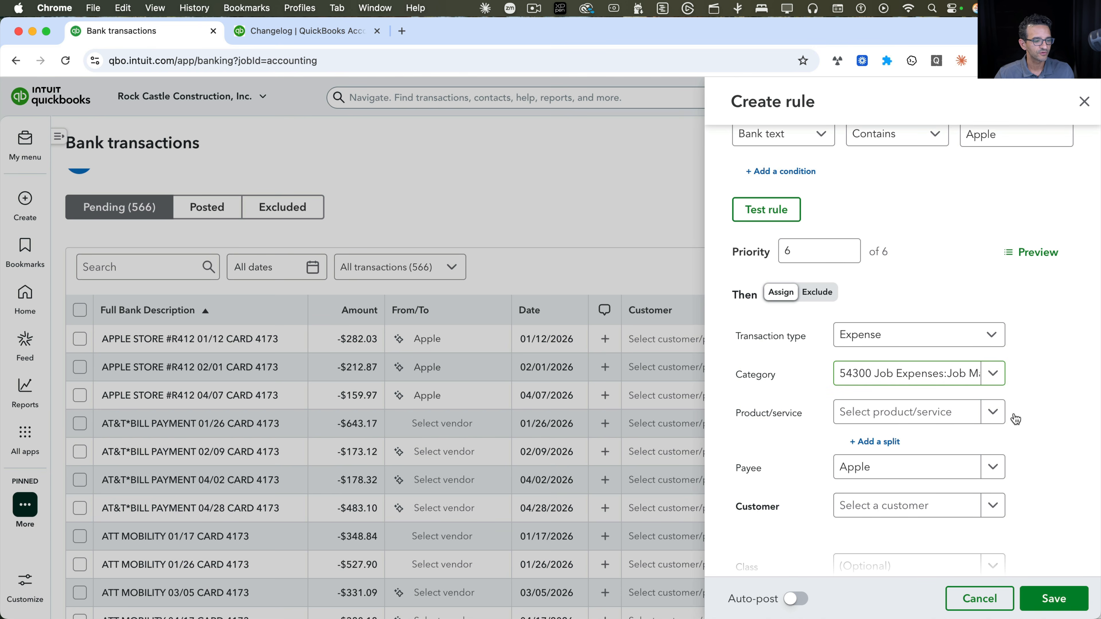
Step: Clear the rule's replacement bank memo and turn on auto-post
scroll(1017, 418, down, 3)
drag(918, 514, 823, 491)
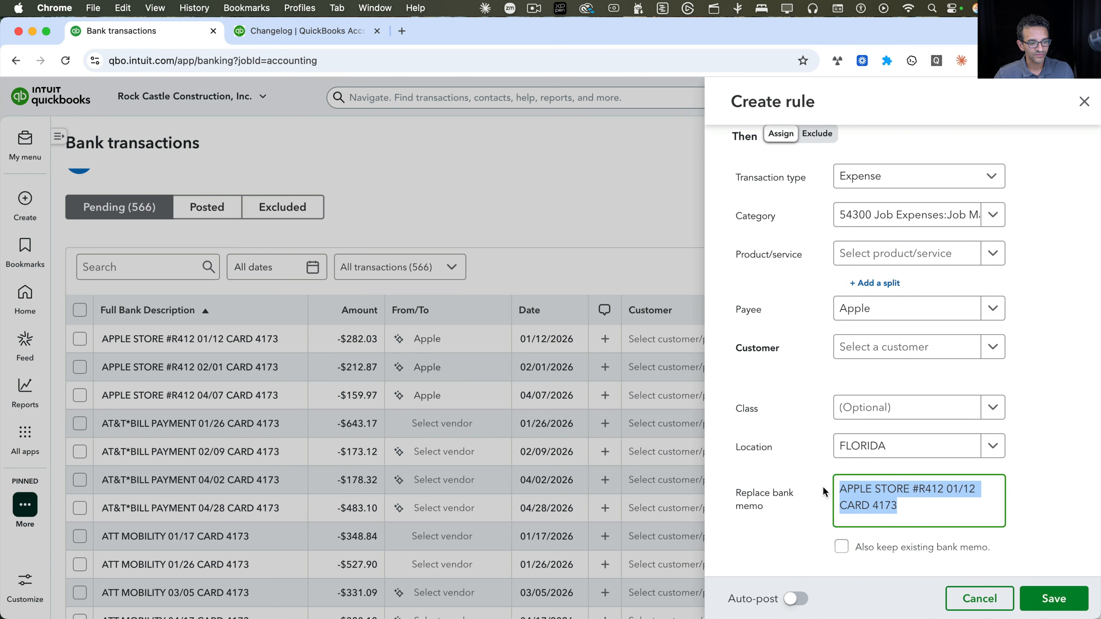
key(BackSpace)
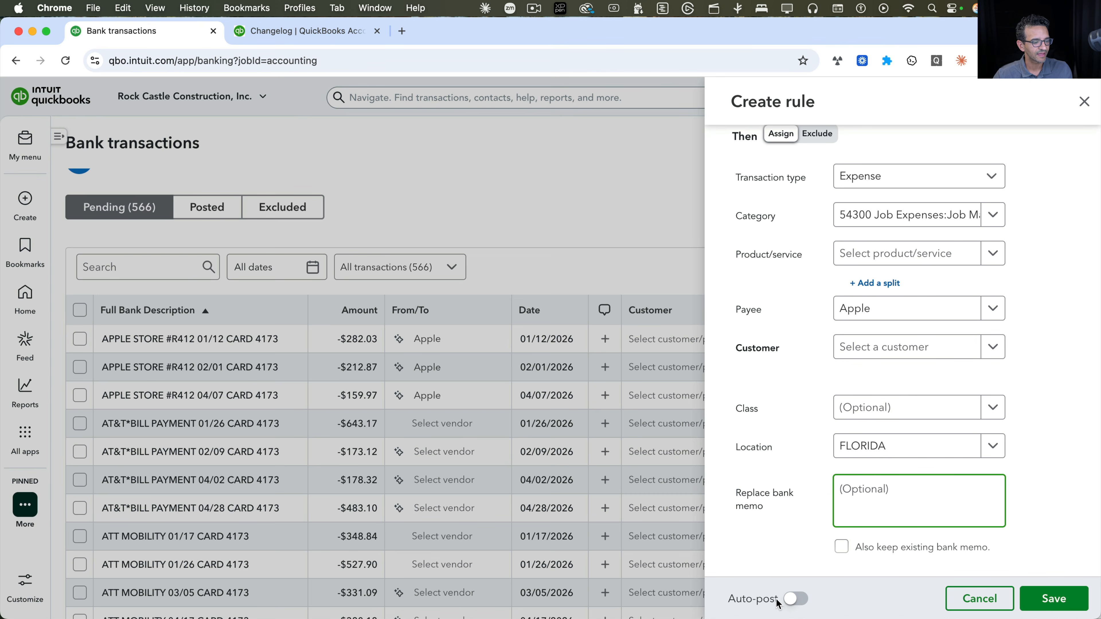
click(797, 599)
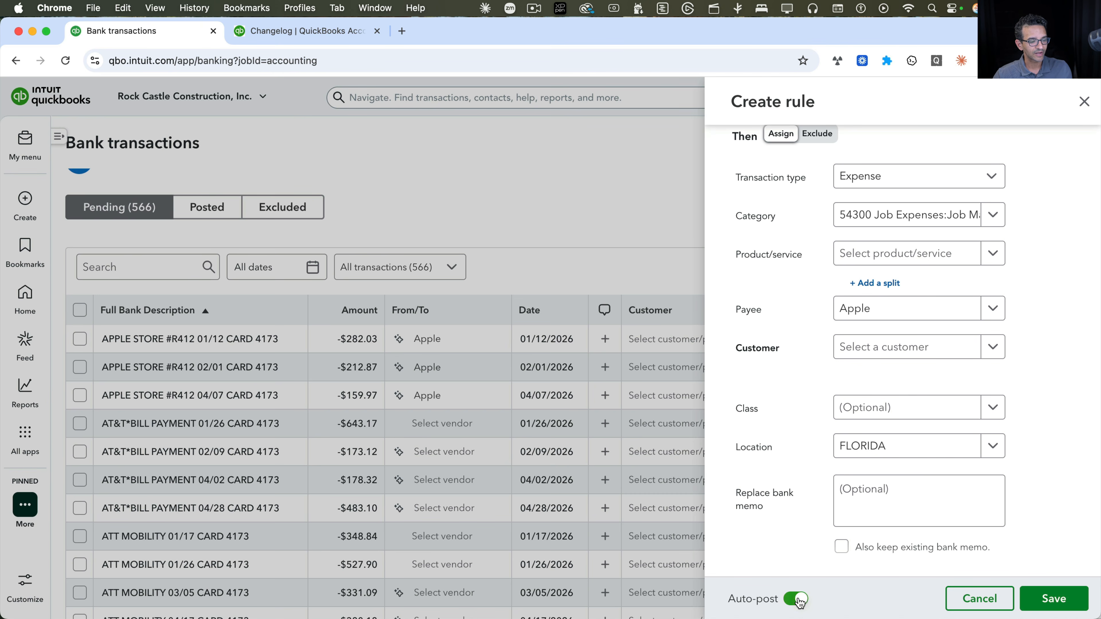
Step: Keep the existing bank memo, append "#AUTO-ADDED BY RULES" to it, and save the Apple Store rule
click(842, 547)
click(883, 512)
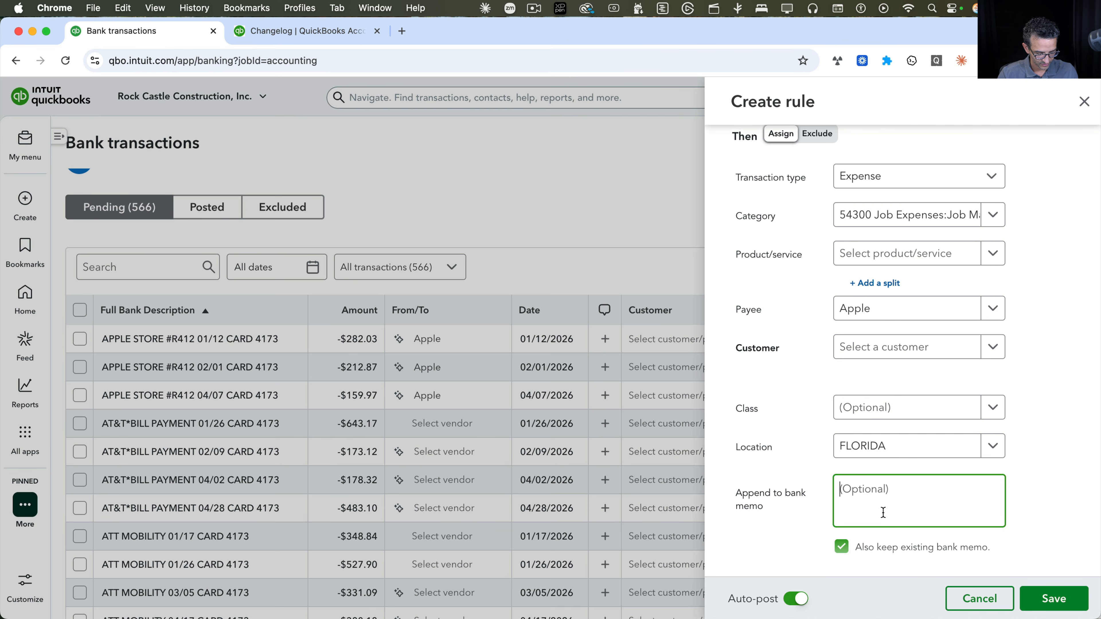
text(#AUTO-ADDED BY RULES)
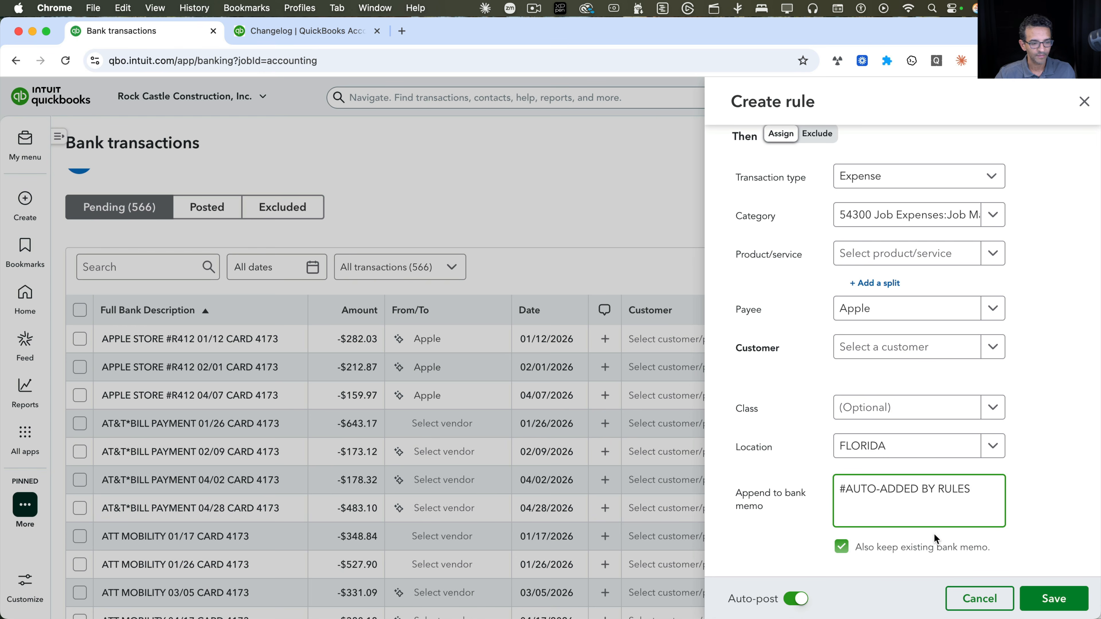
drag(990, 497, 778, 490)
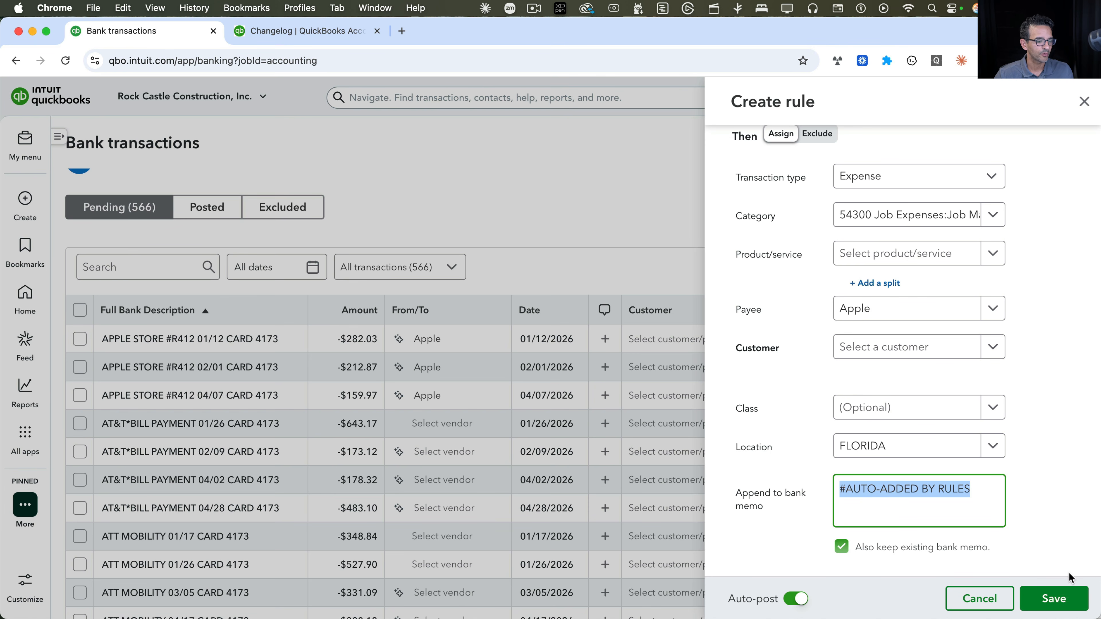
click(1051, 599)
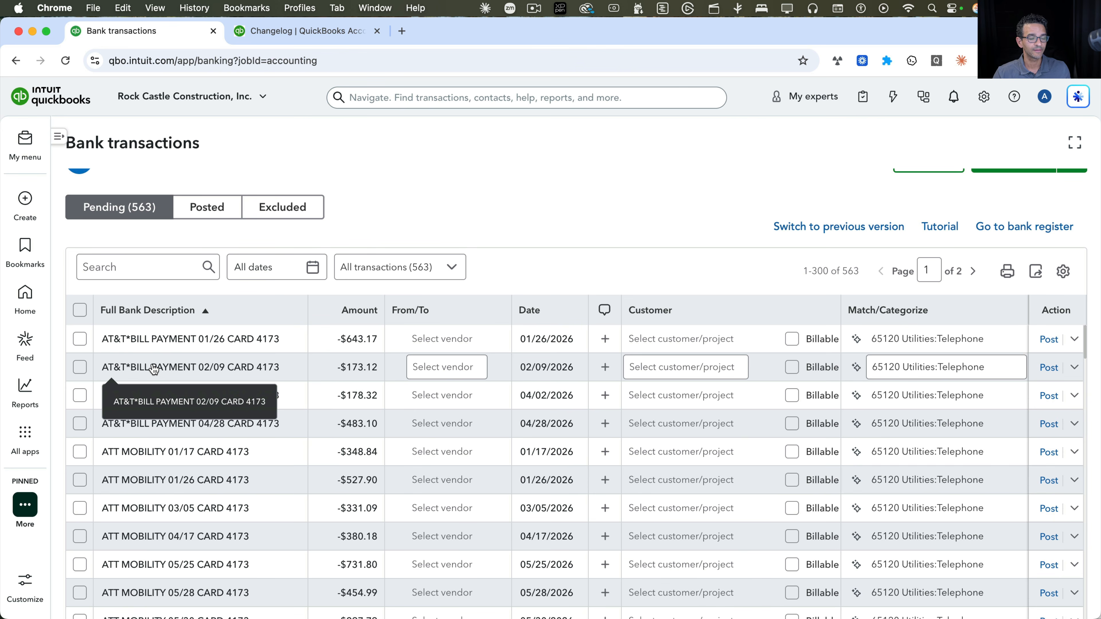
Step: Show the posted transactions and look through the category, payee and transaction type filter options
click(208, 208)
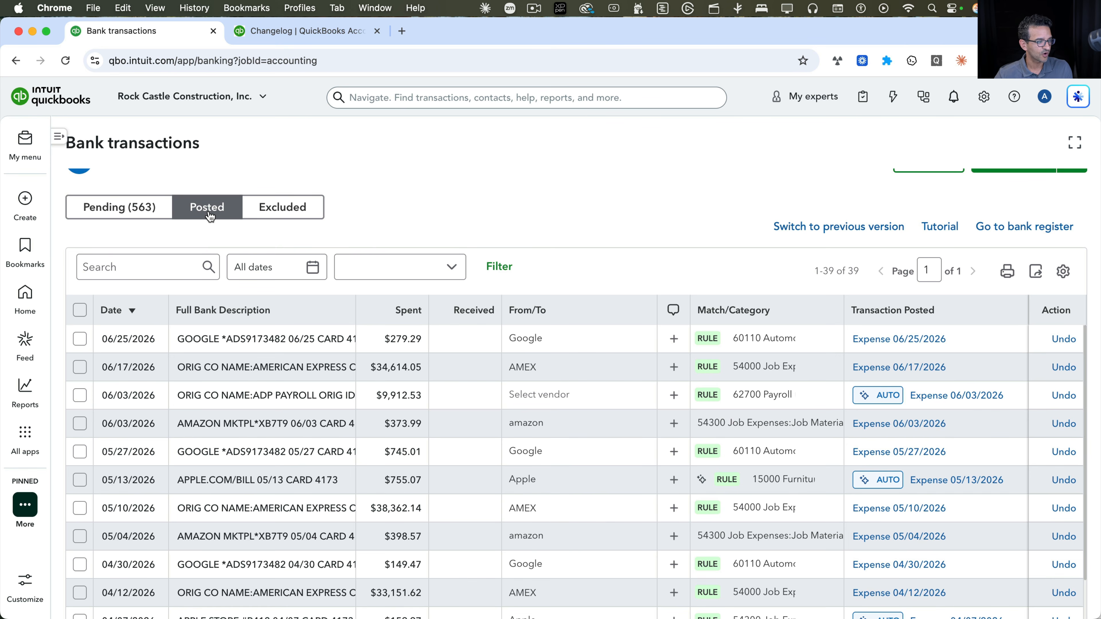
click(504, 267)
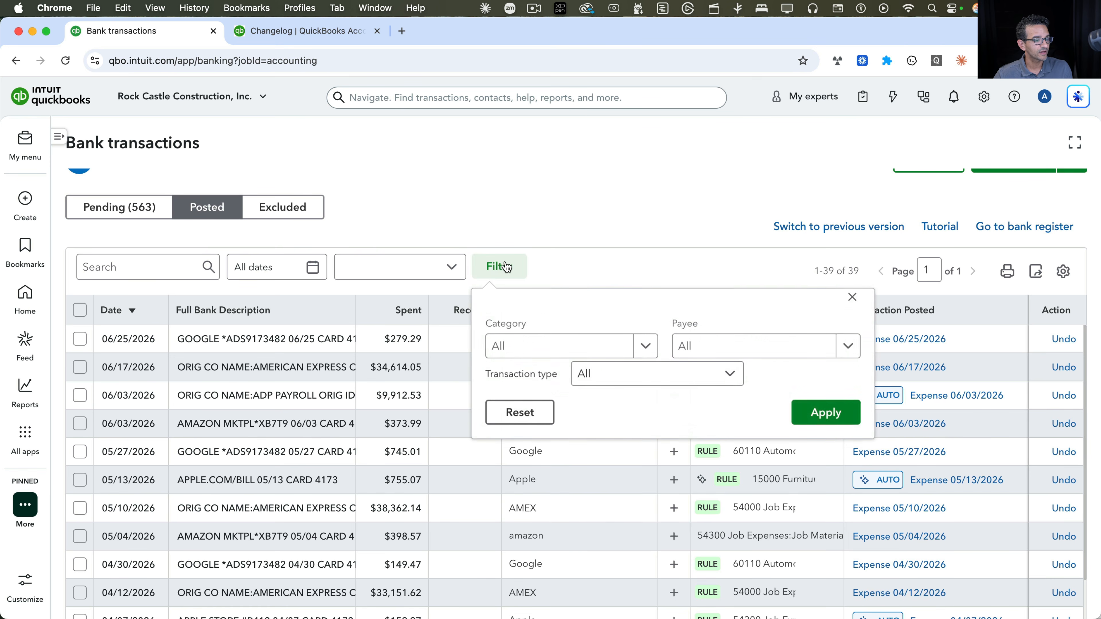
click(585, 341)
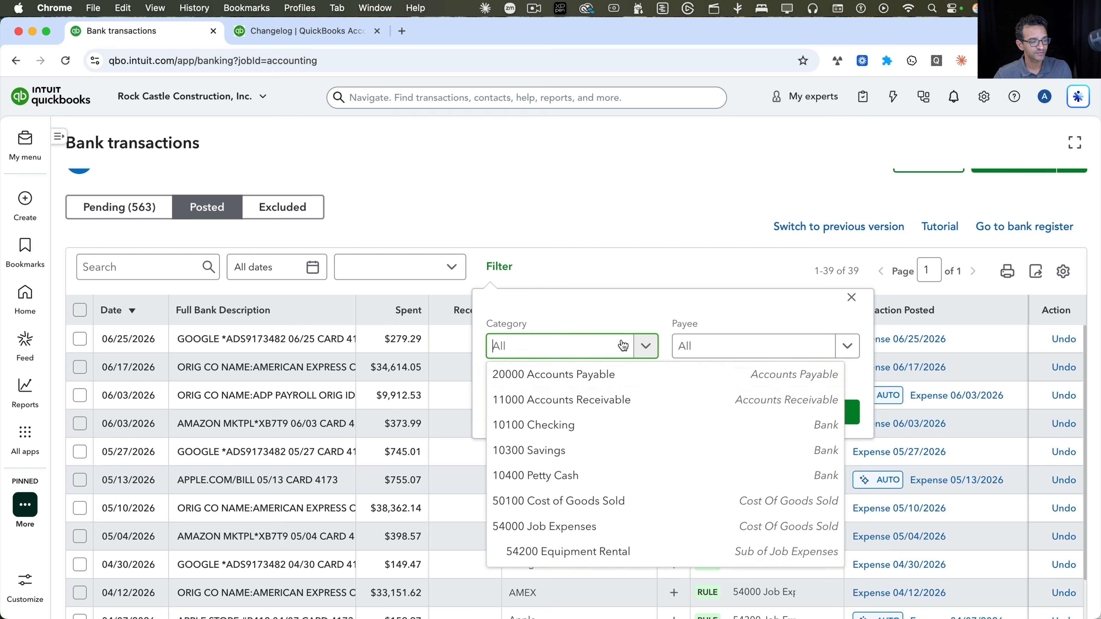
click(781, 347)
click(615, 373)
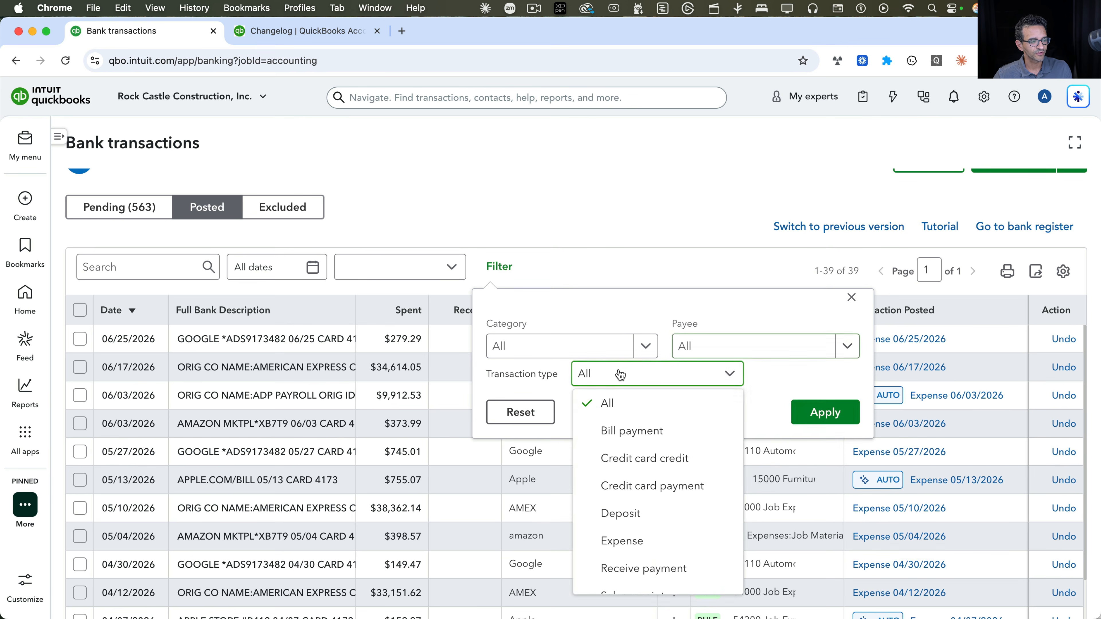
click(544, 255)
Step: Filter the posted transactions to Auto-post (all) and review the matching transactions
click(413, 266)
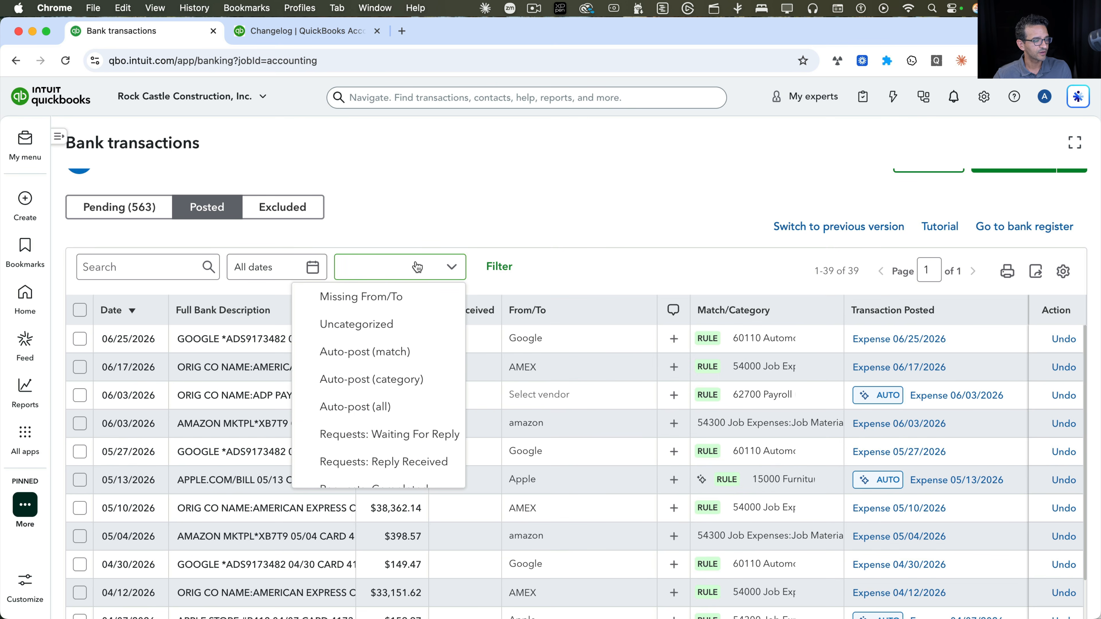
scroll(403, 366, down, 1)
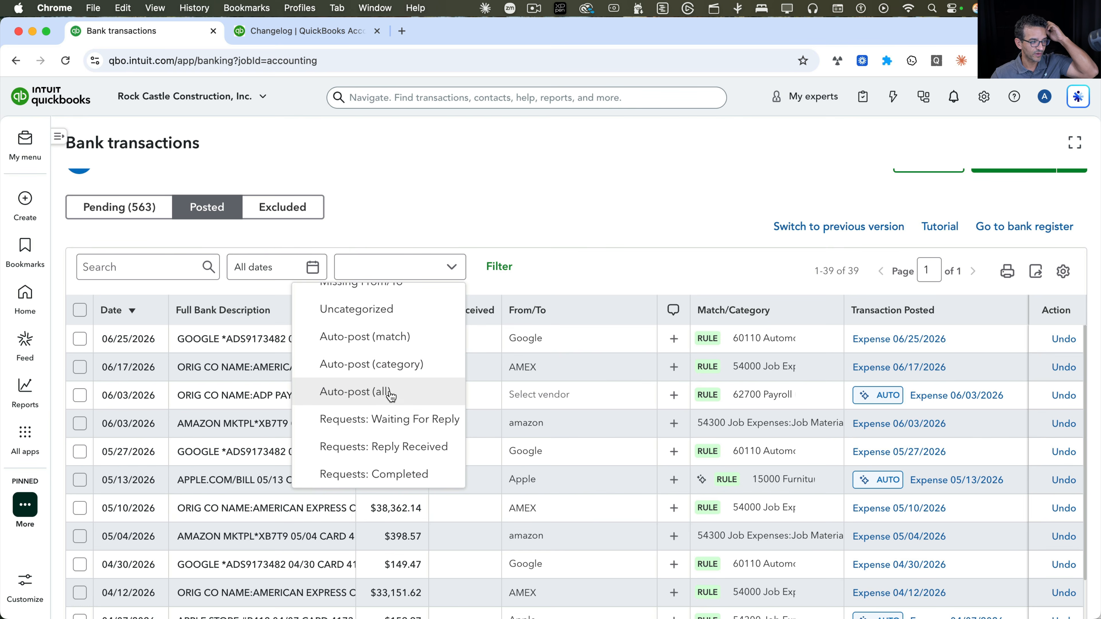
click(376, 391)
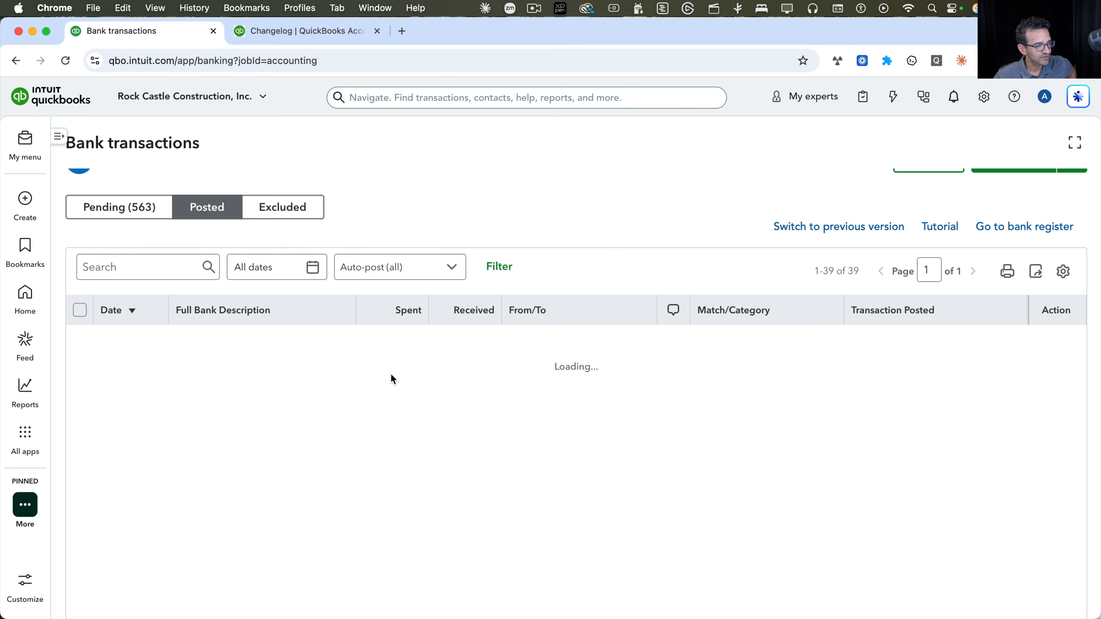
scroll(757, 403, down, 2)
scroll(756, 404, down, 3)
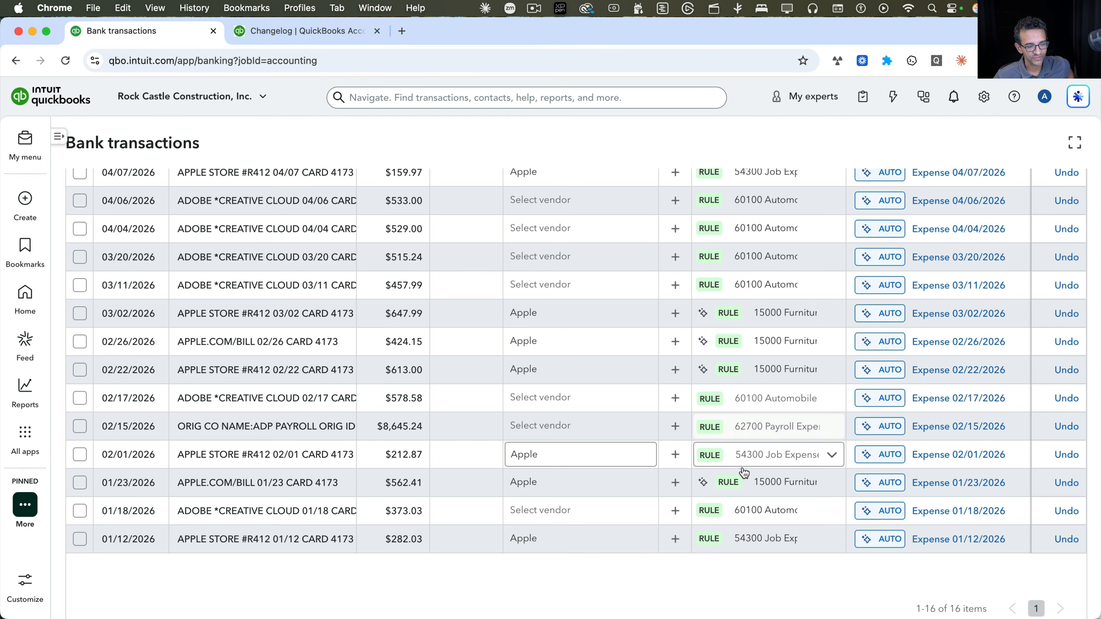
scroll(737, 451, up, 2)
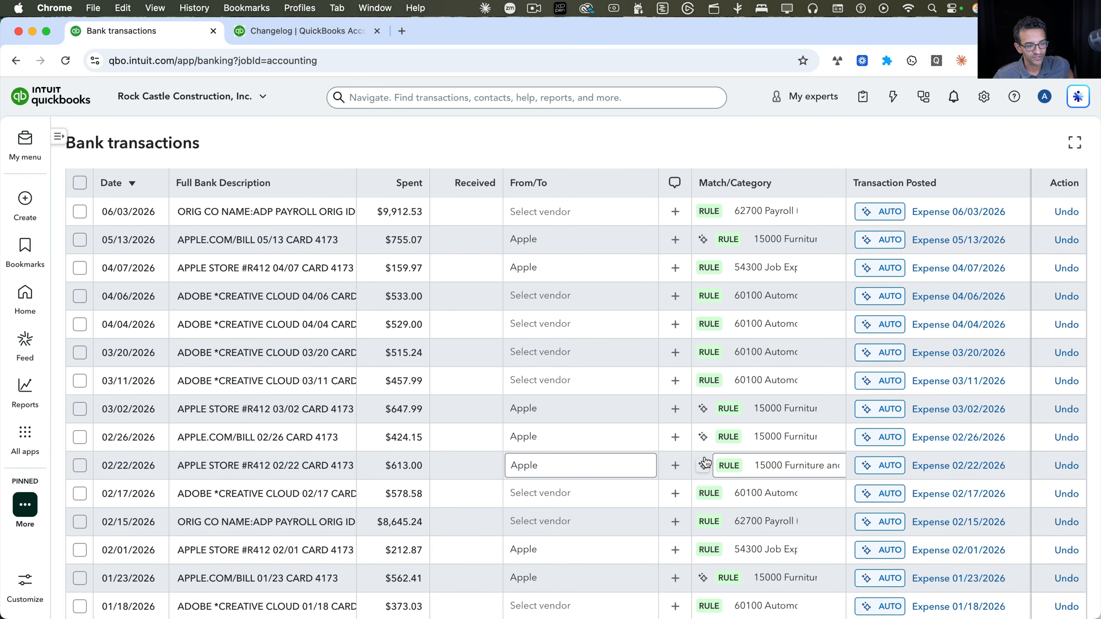
Step: Dismiss the depreciation schedule suggestion on the 02/22 Apple Store transaction and review the rule and auto-post labels in the list
mouse_move(704, 467)
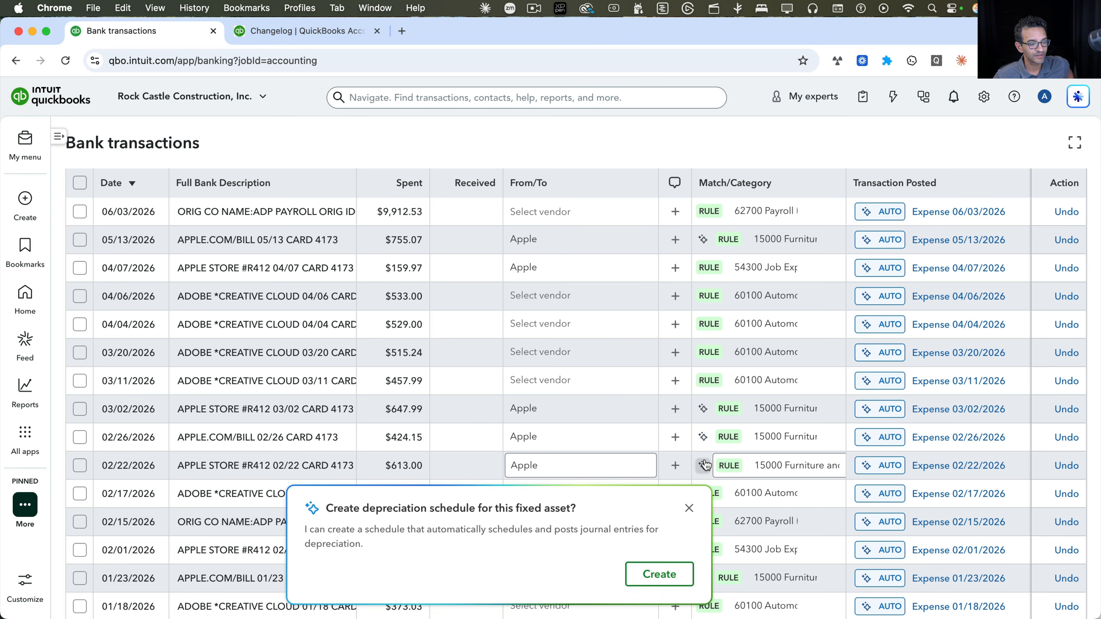
click(688, 508)
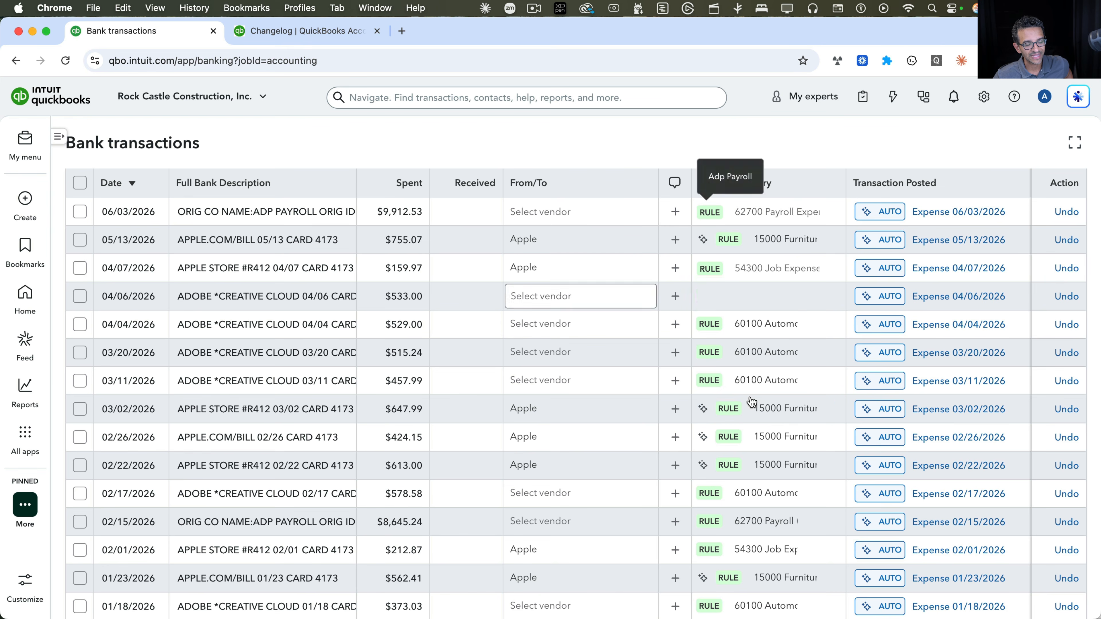
scroll(752, 402, down, 5)
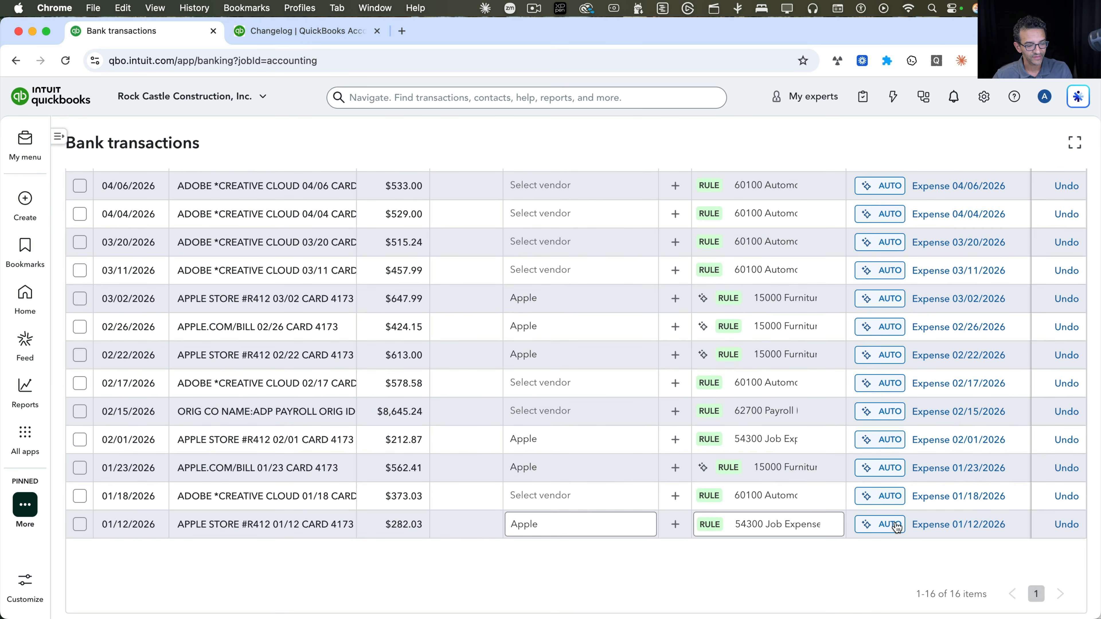
scroll(893, 412, up, 10)
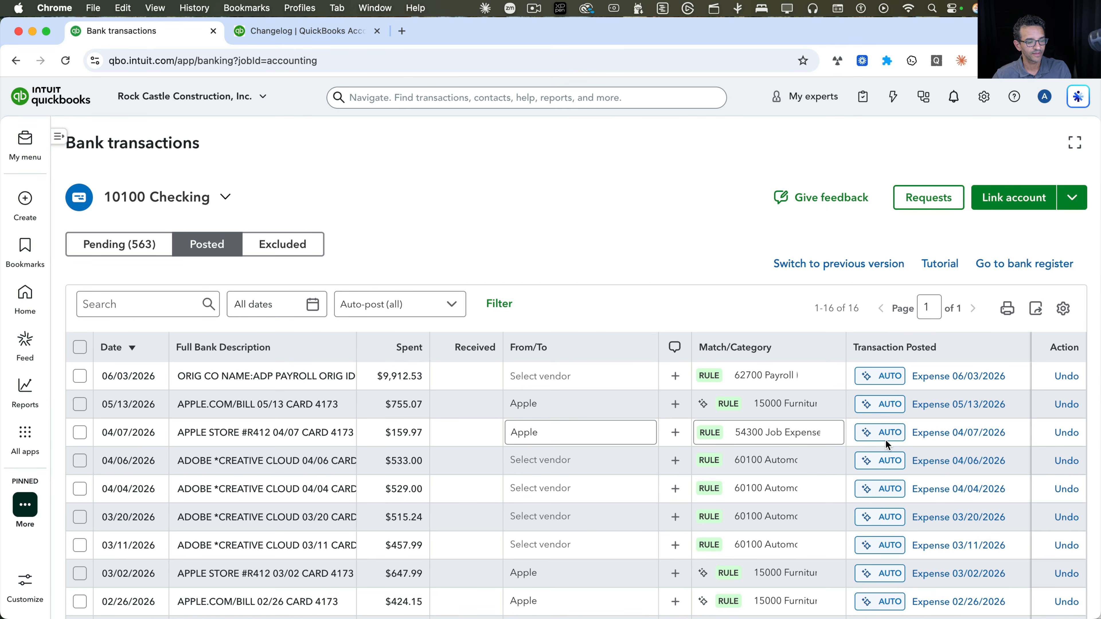
scroll(885, 440, down, 7)
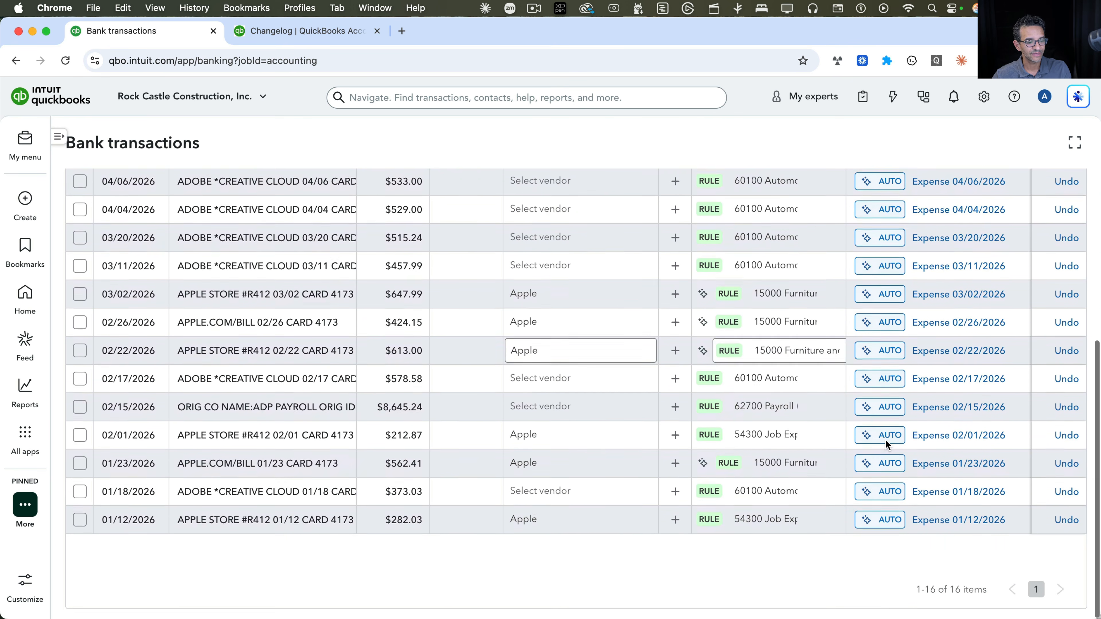
scroll(885, 417, up, 4)
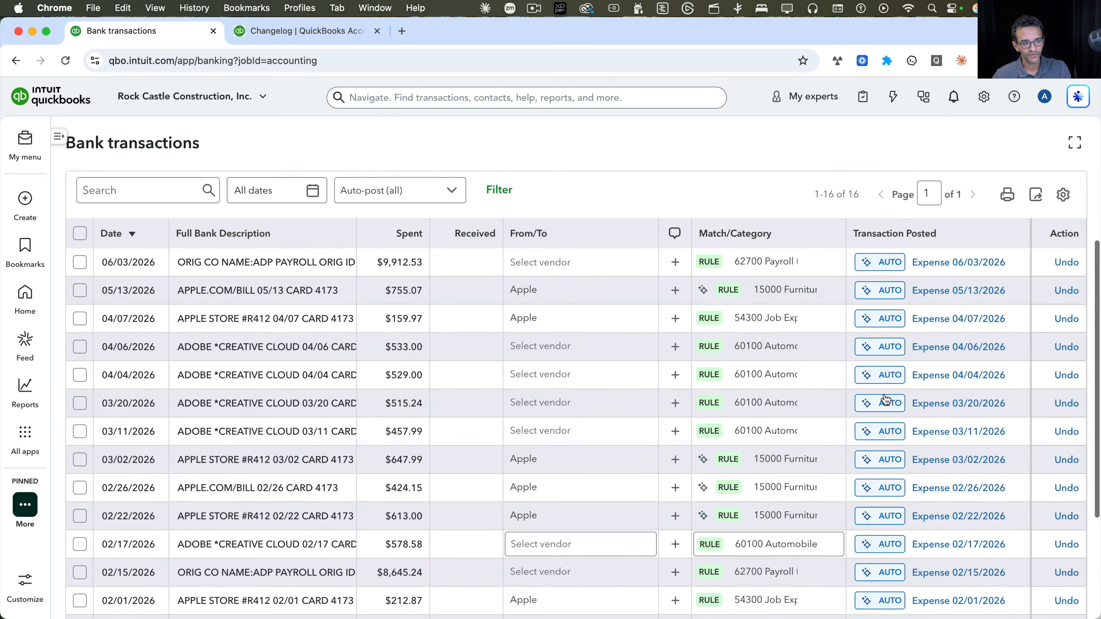
Step: Inspect the 05/13 Apple.com/bill transaction and its expense, examine the text appended to the memo, and close the expense
click(885, 312)
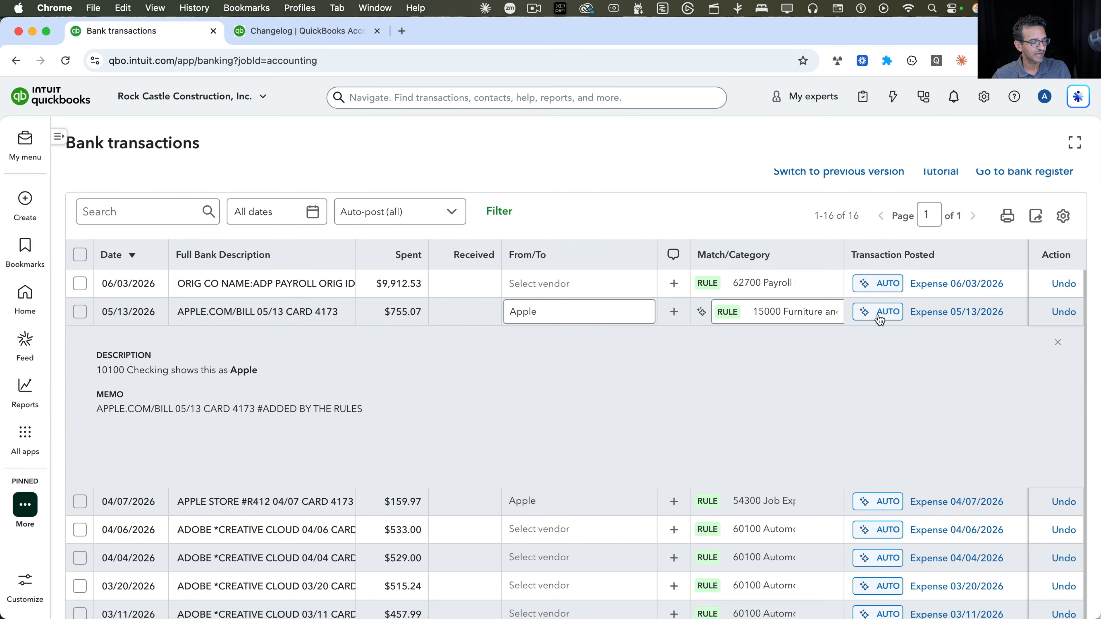
click(884, 315)
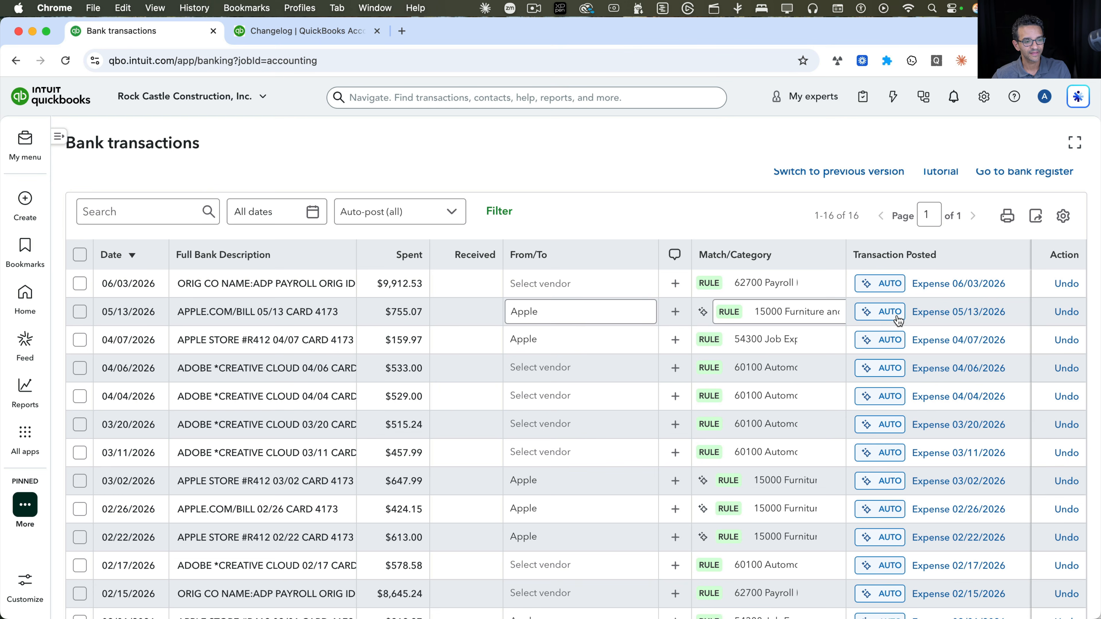
click(973, 315)
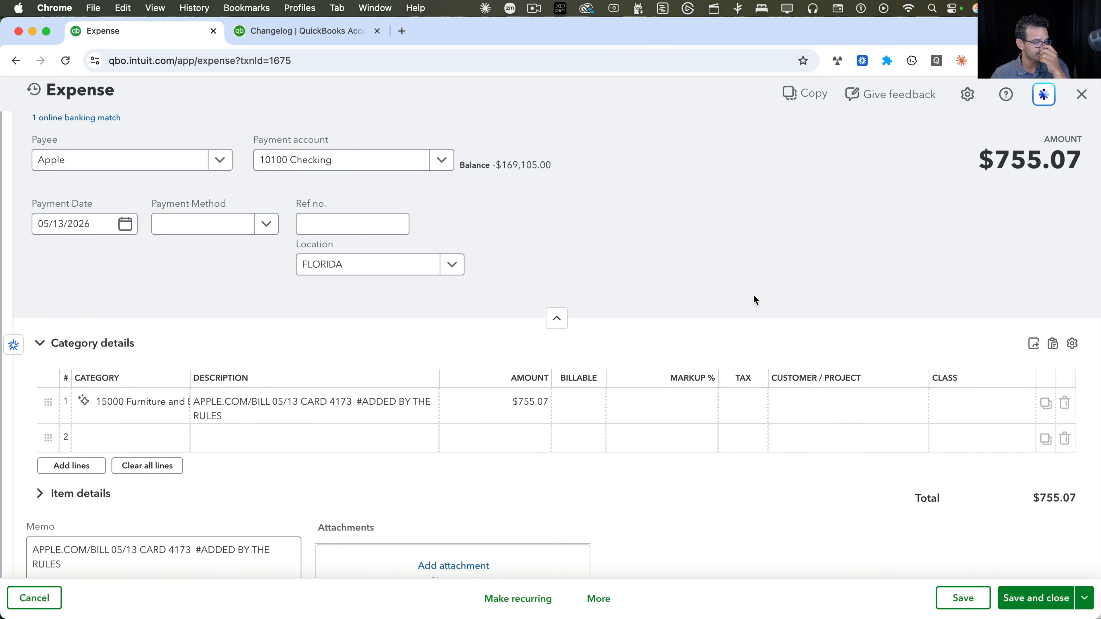
scroll(92, 260, down, 3)
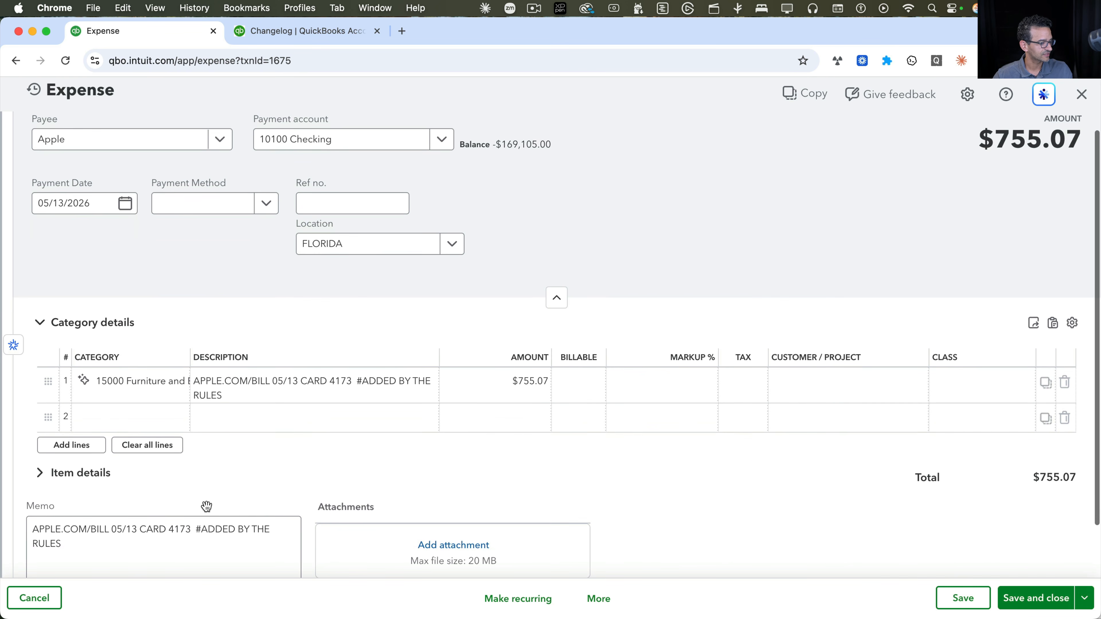
click(227, 536)
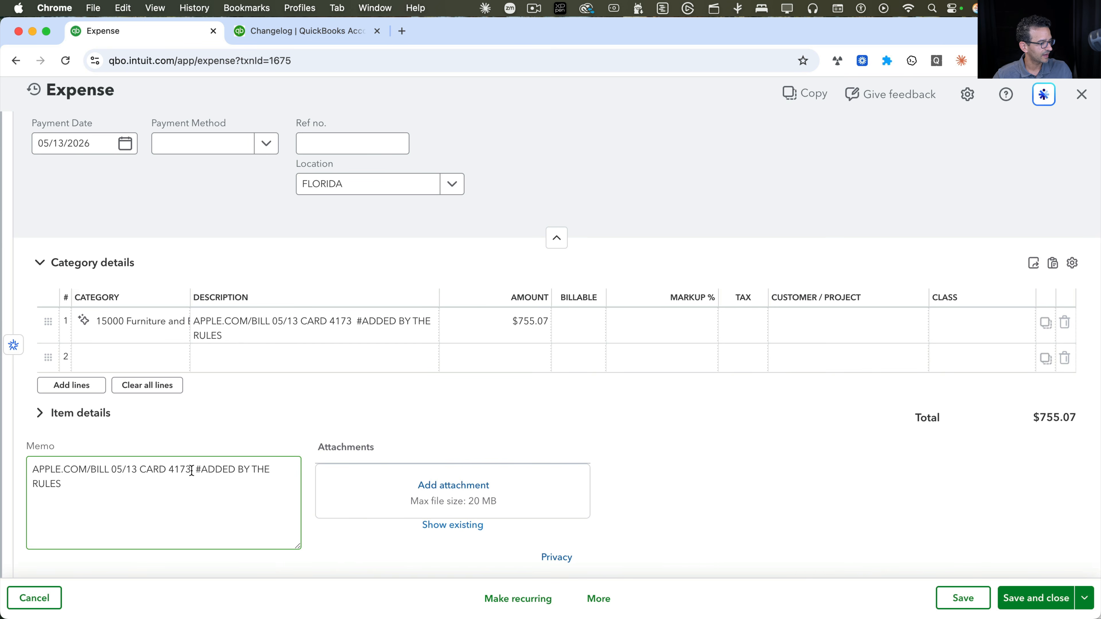
drag(191, 470, 273, 499)
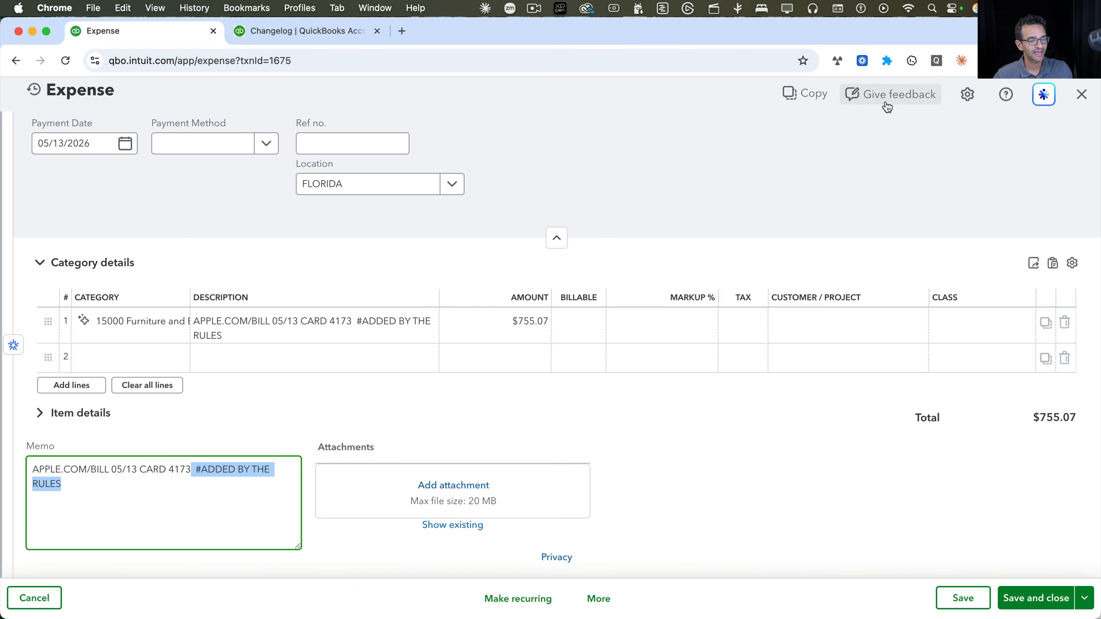
click(1082, 96)
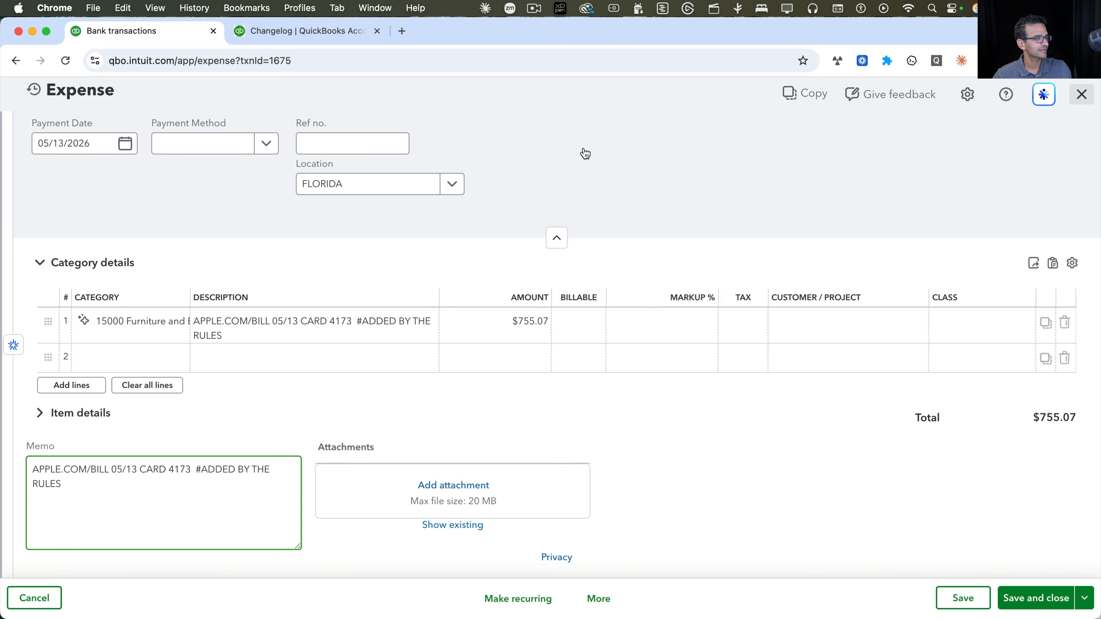
Step: Go to the Rules page of the Accounting app
scroll(583, 226, down, 1)
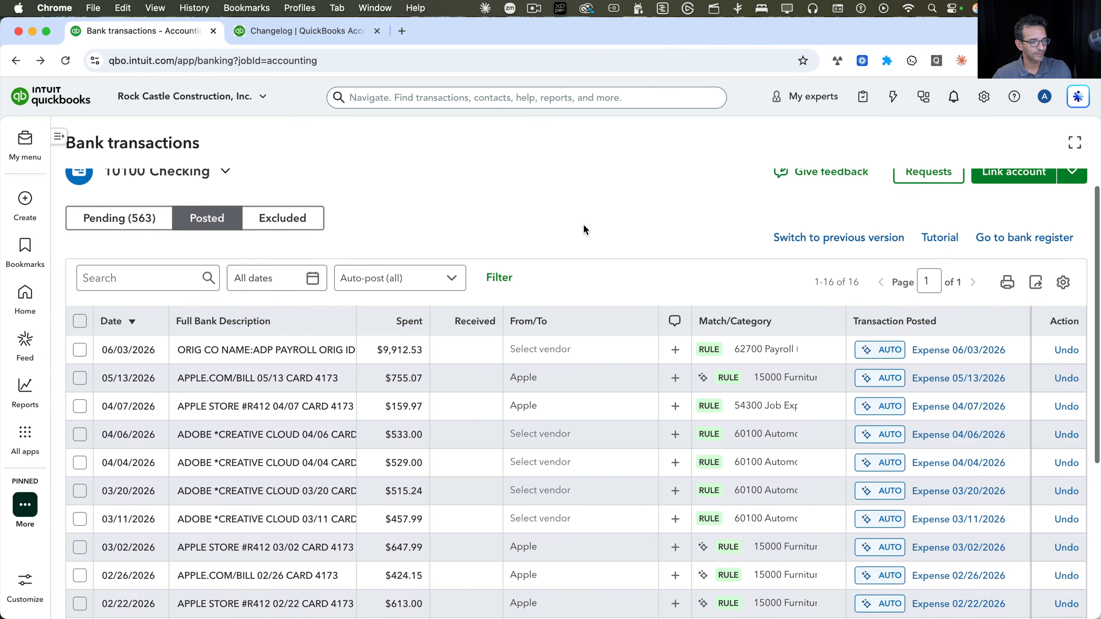
scroll(583, 224, up, 1)
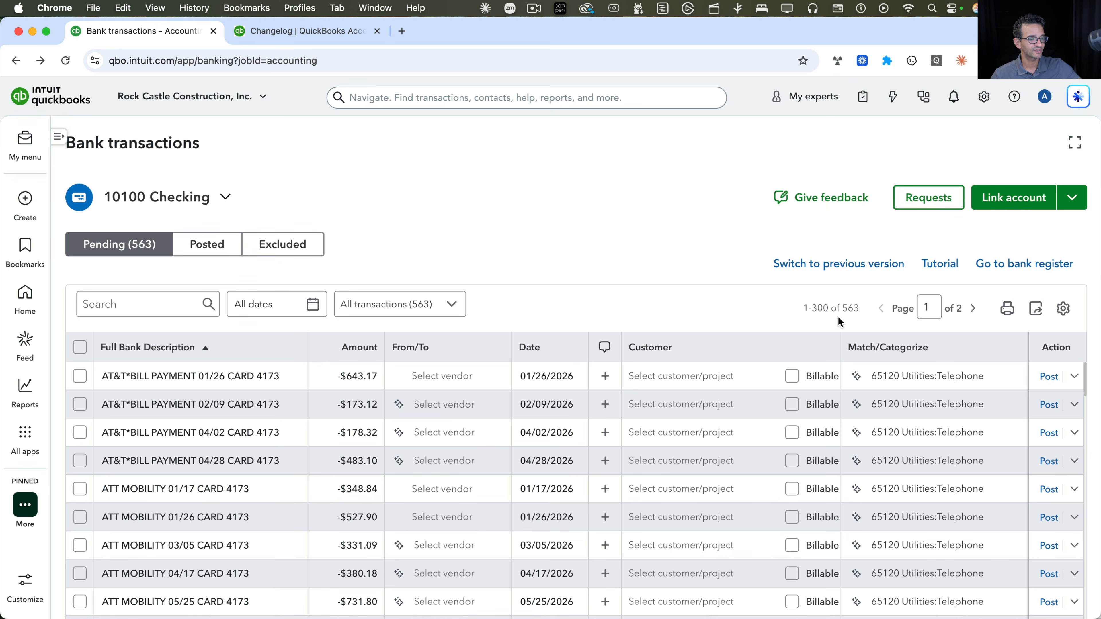
click(26, 434)
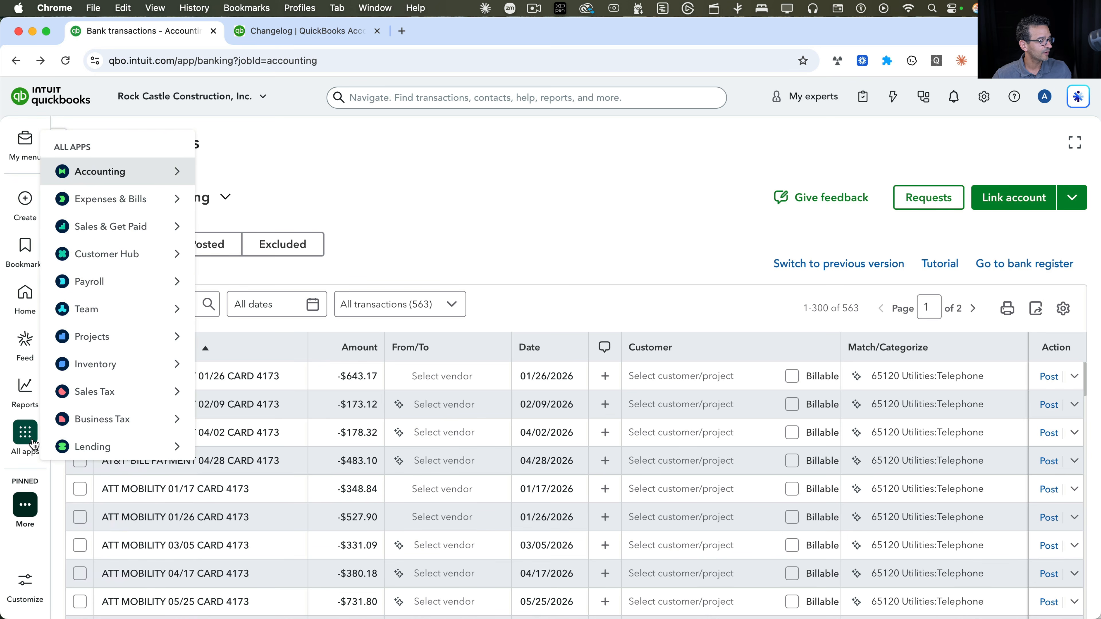
mouse_move(113, 171)
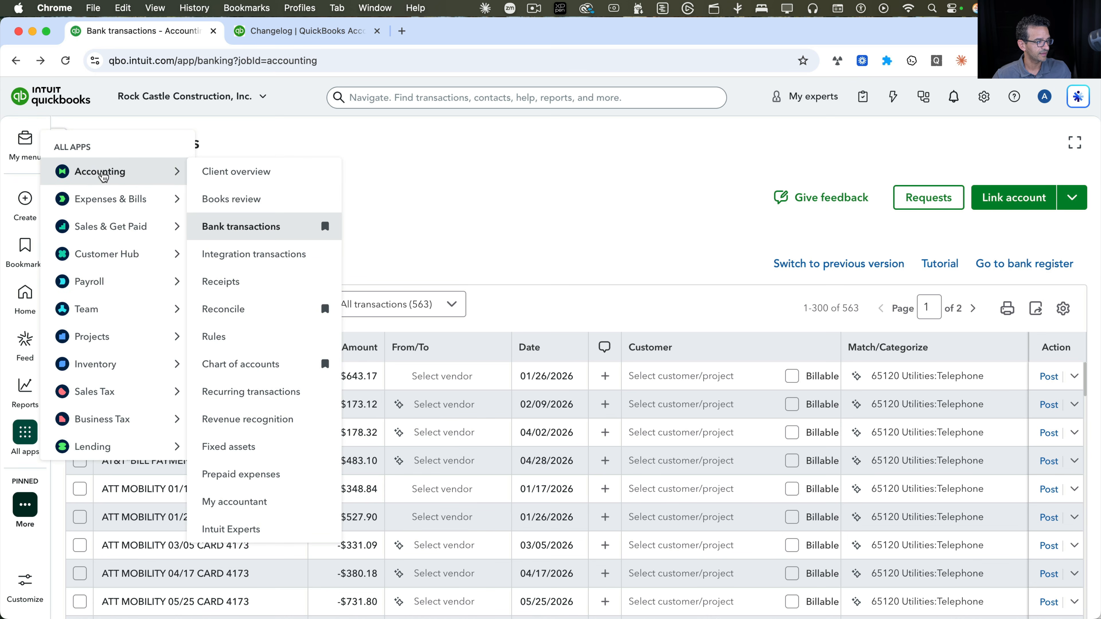
click(214, 337)
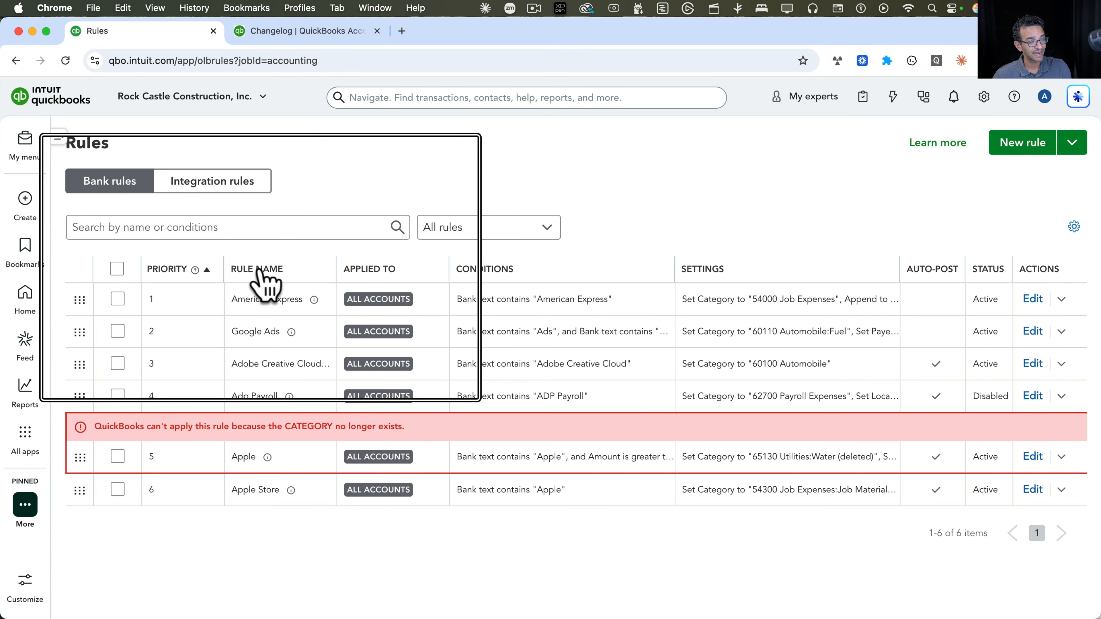
Step: Sort the bank rules by priority in both directions and by rule name to compare their order
click(168, 271)
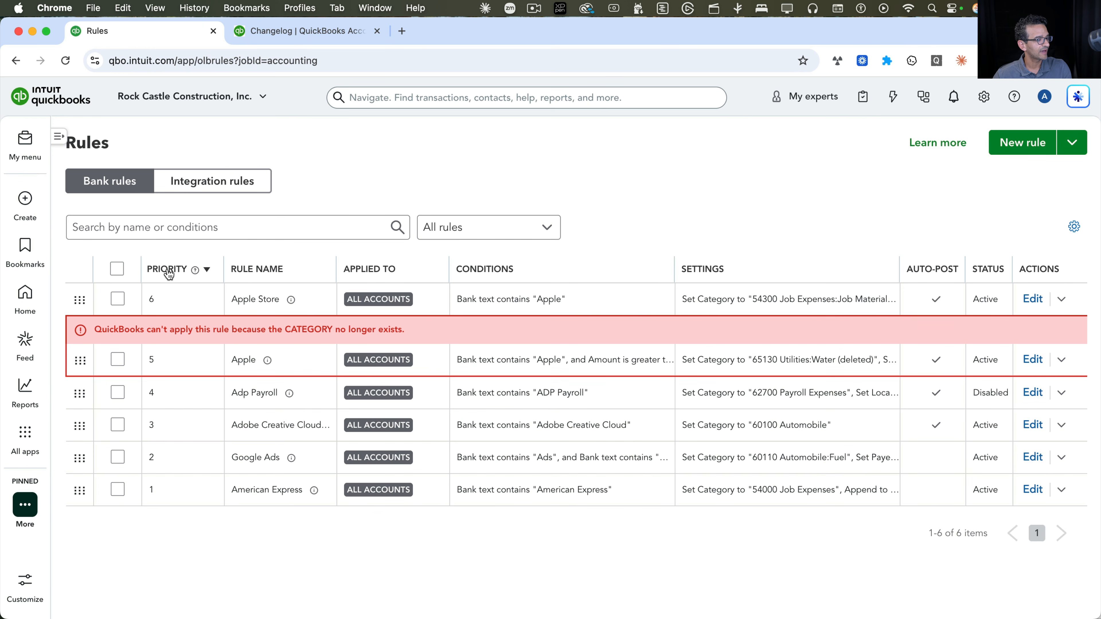
click(170, 272)
click(276, 268)
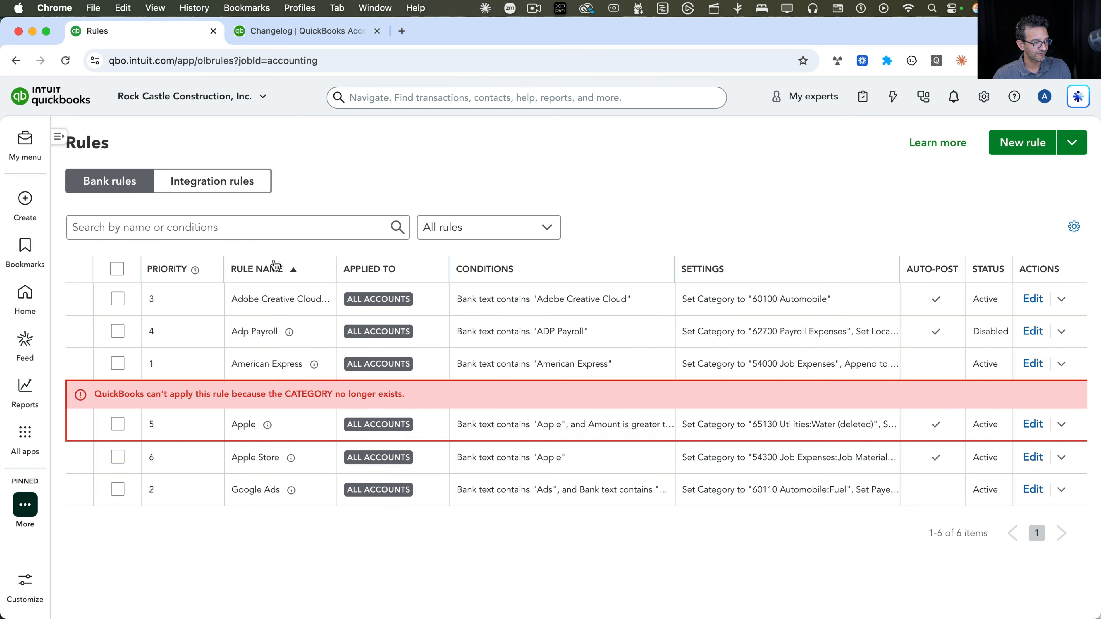
click(363, 270)
click(271, 276)
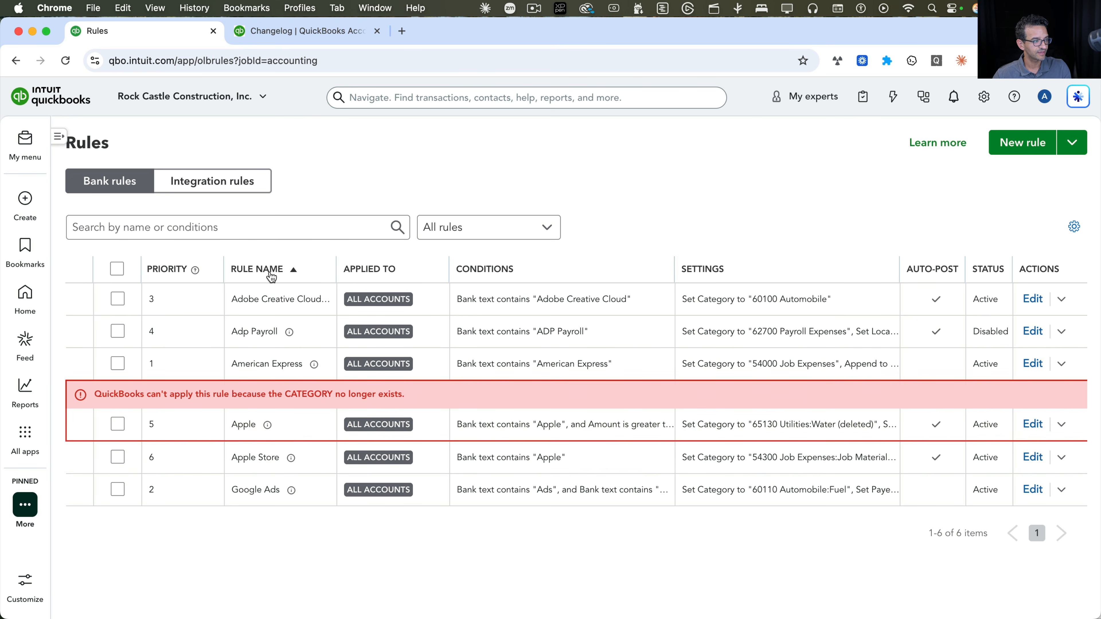
Step: Sort the bank rules by ascending priority and move the Apple Store rule up to priority 3
click(156, 271)
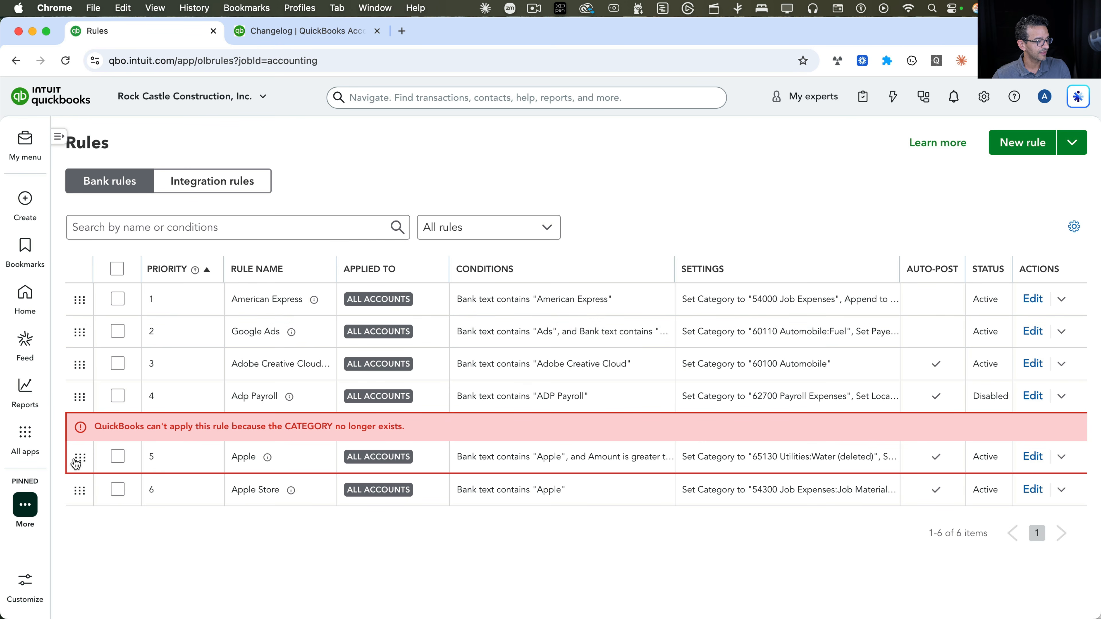
drag(78, 487, 80, 362)
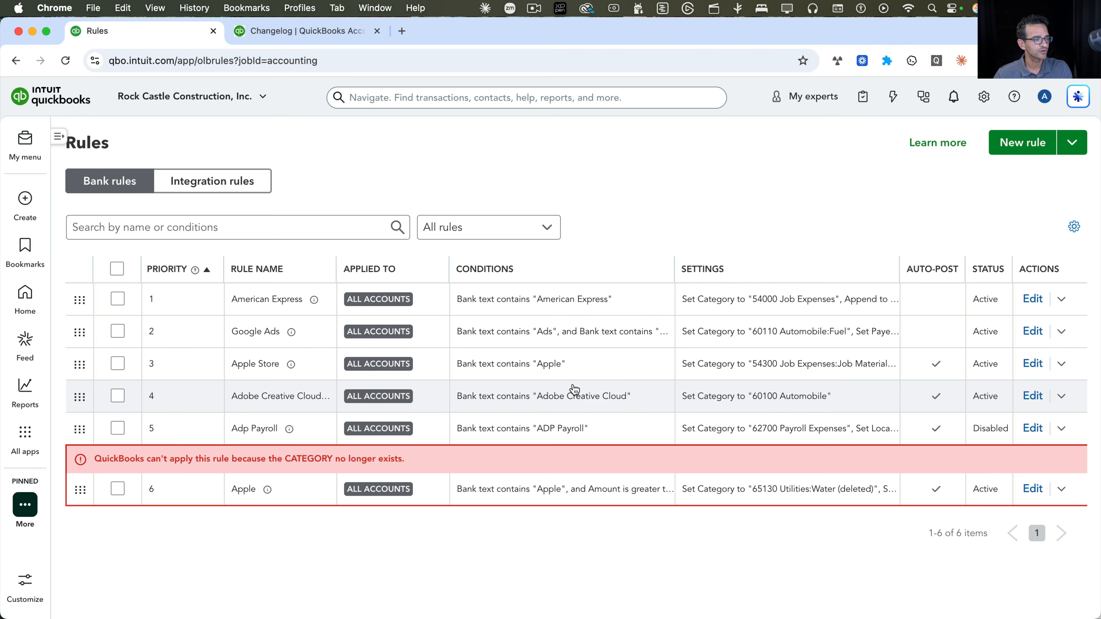
Step: Filter the bank rules to show only active rules, and switch the filter to disabled rules
click(494, 225)
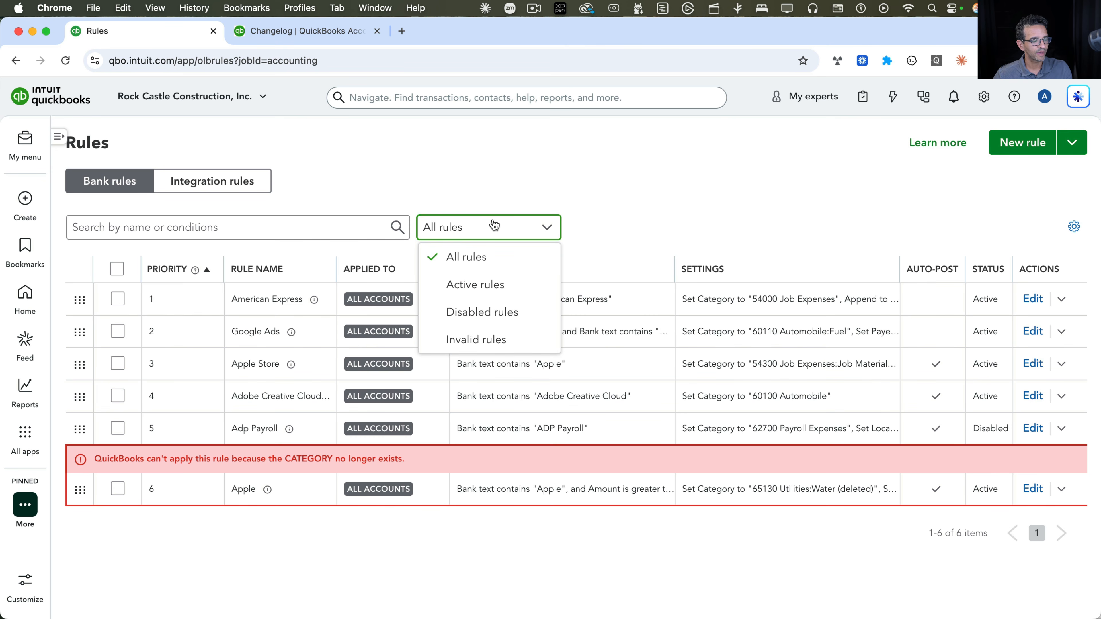
click(492, 285)
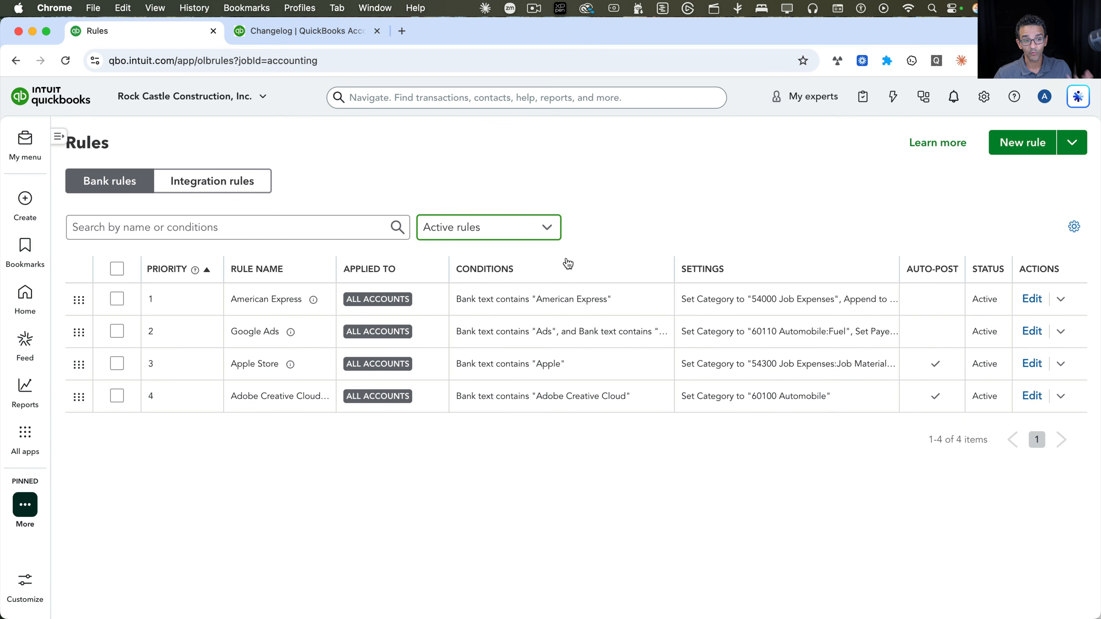
click(515, 231)
click(486, 316)
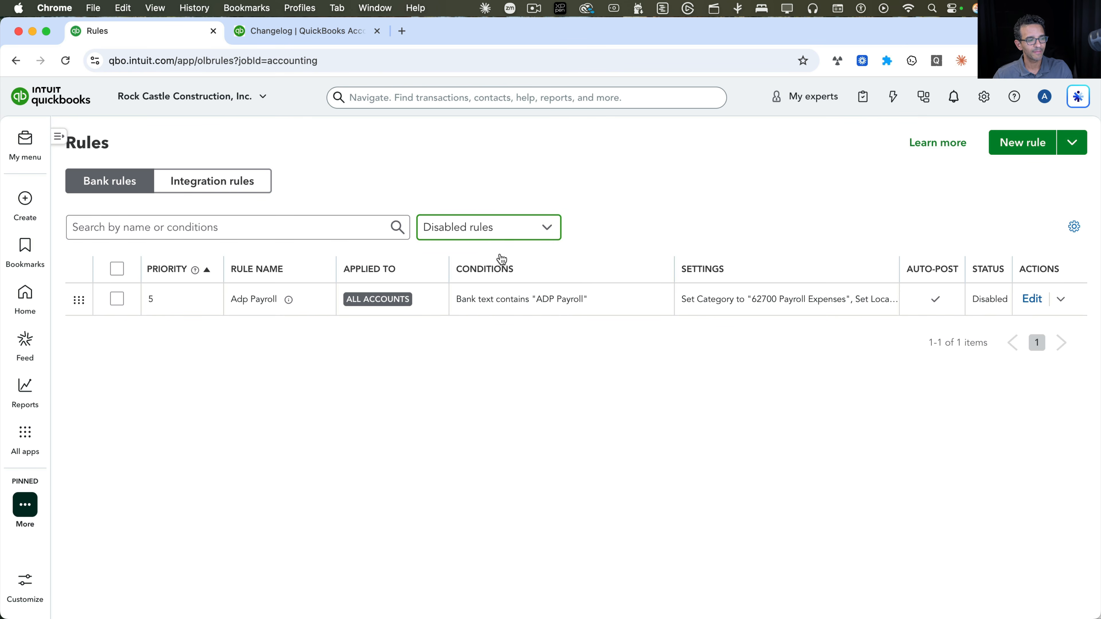
Step: Filter the bank rules to show only active rules and view the additional actions available for the American Express rule
click(497, 229)
click(493, 287)
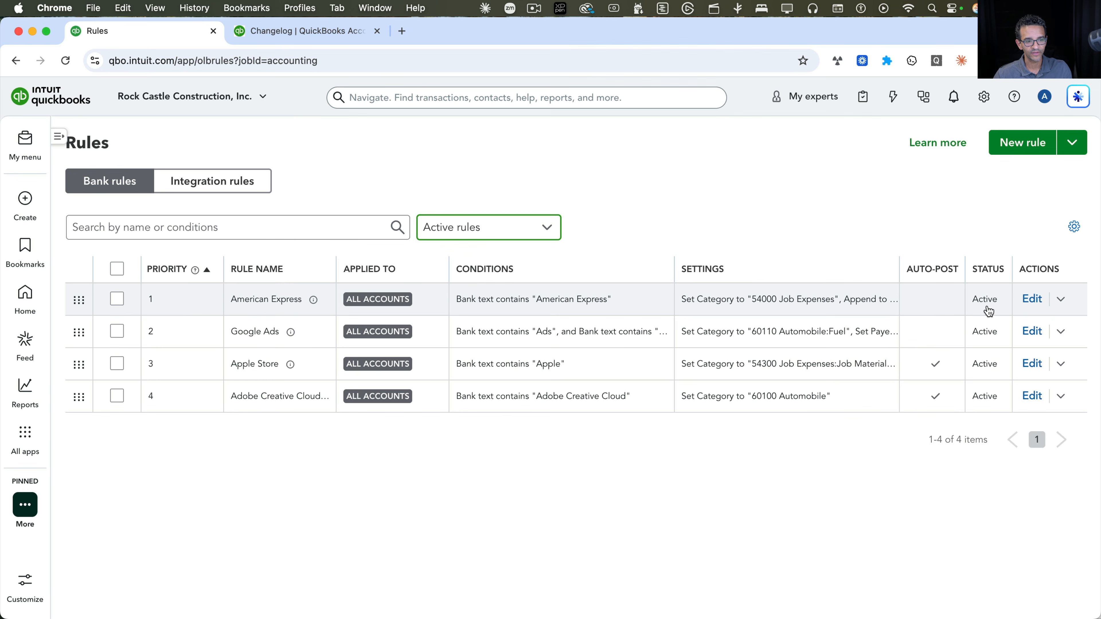
click(1060, 299)
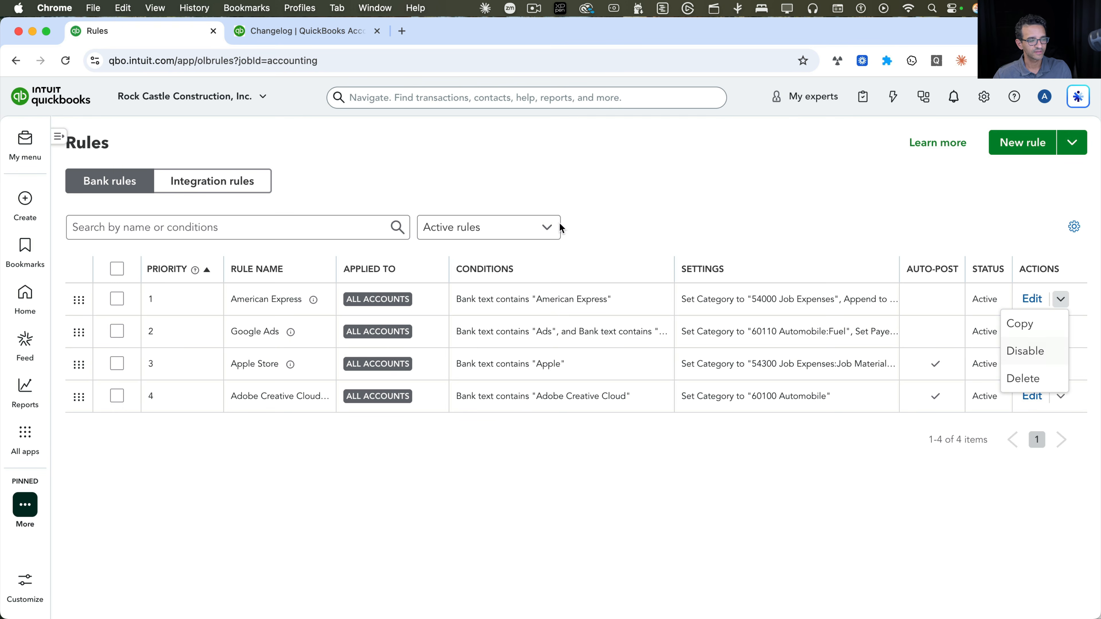
Step: Filter the bank rules to show only invalid rules and examine why the Apple rule is flagged
click(542, 228)
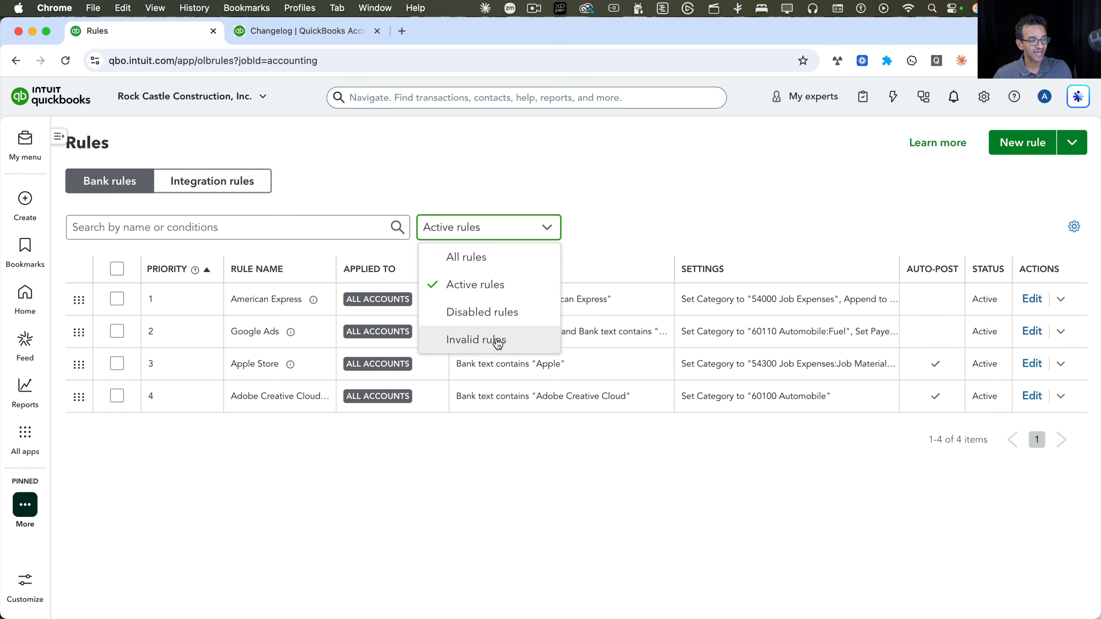
click(472, 343)
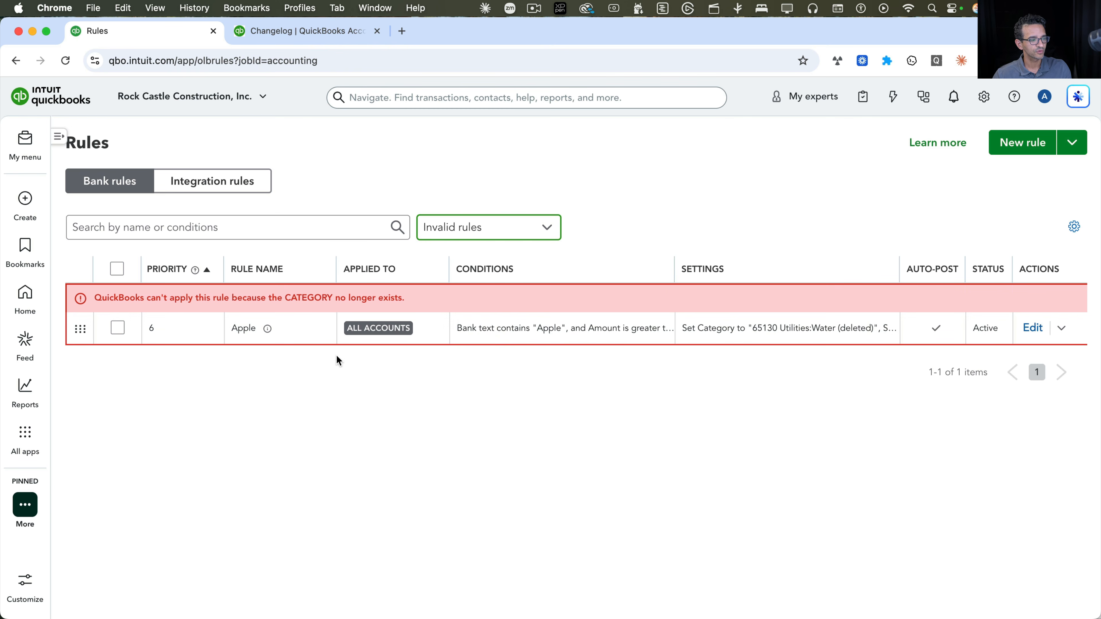
drag(227, 298, 441, 300)
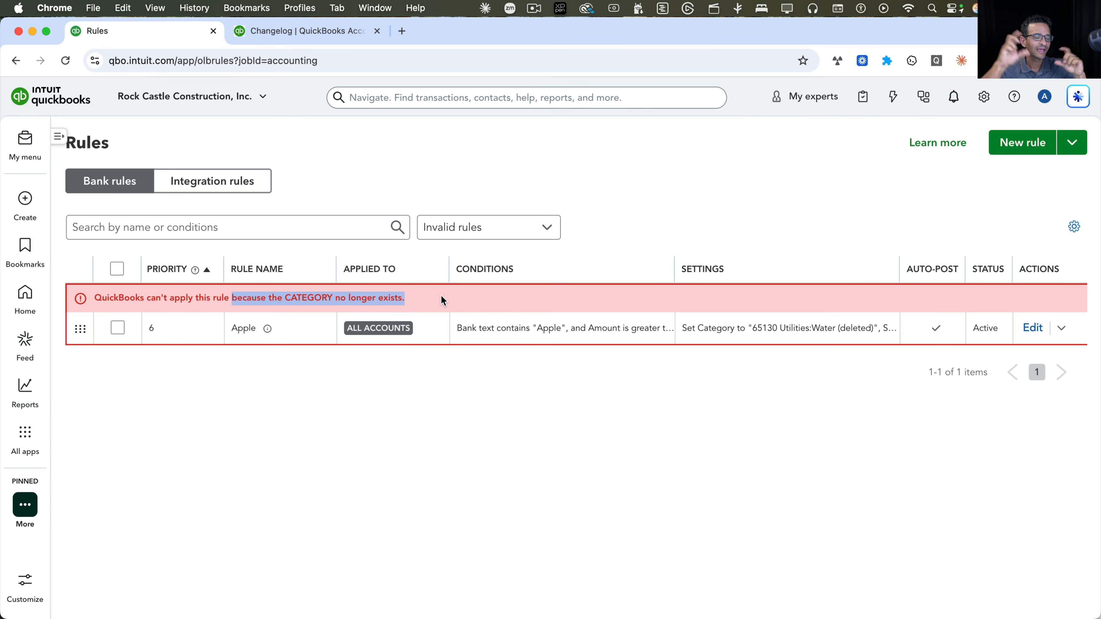
click(421, 296)
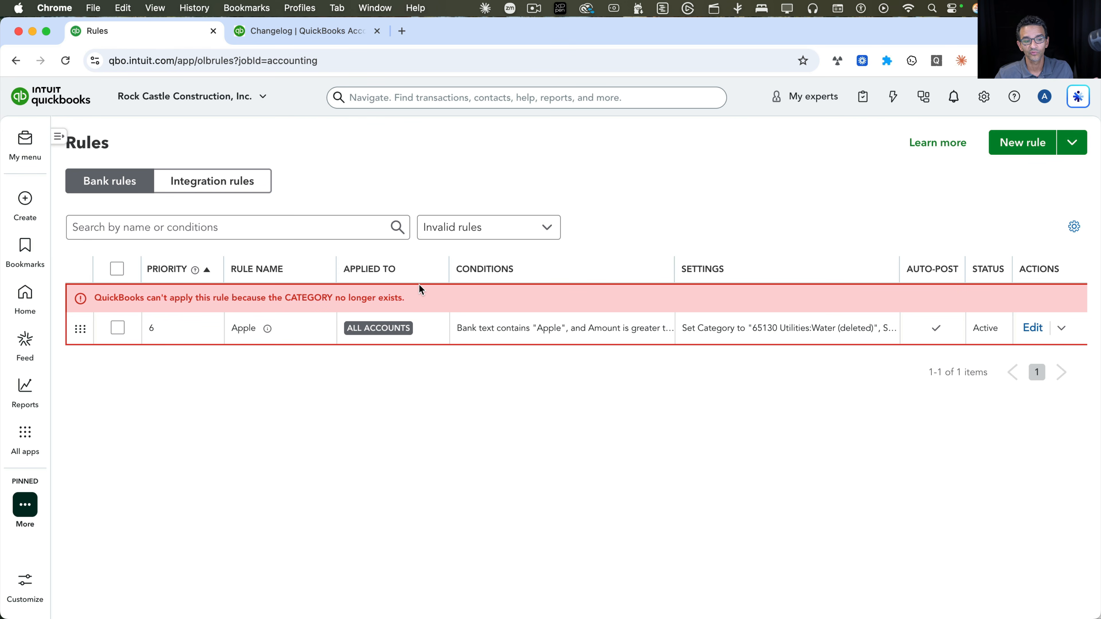
Step: Set the rules filter to all rules and review the available filter options
click(468, 235)
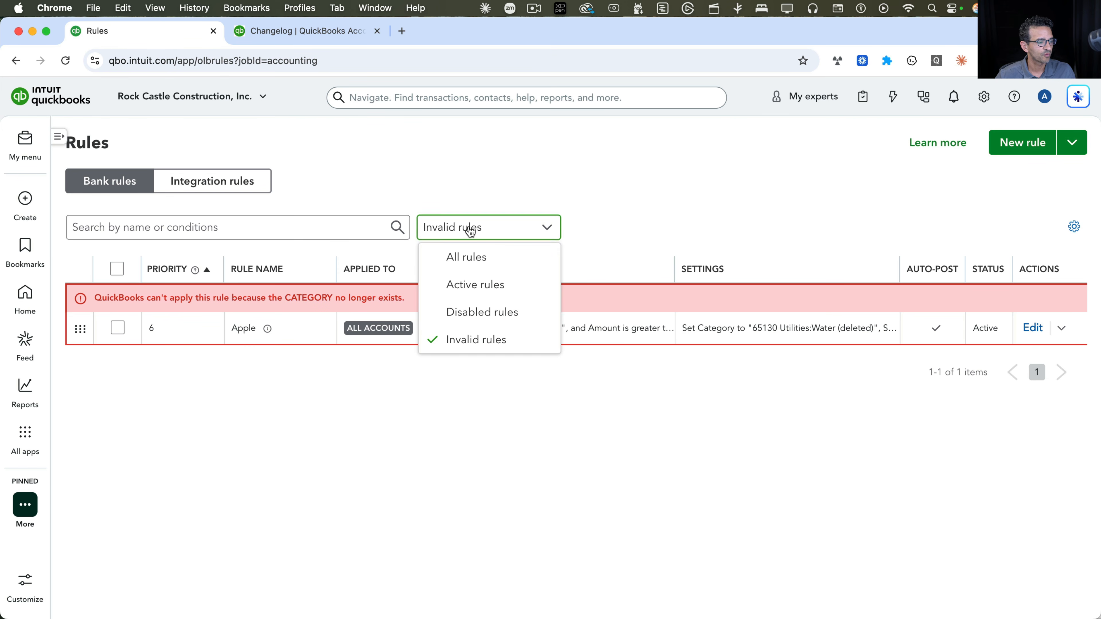
click(479, 268)
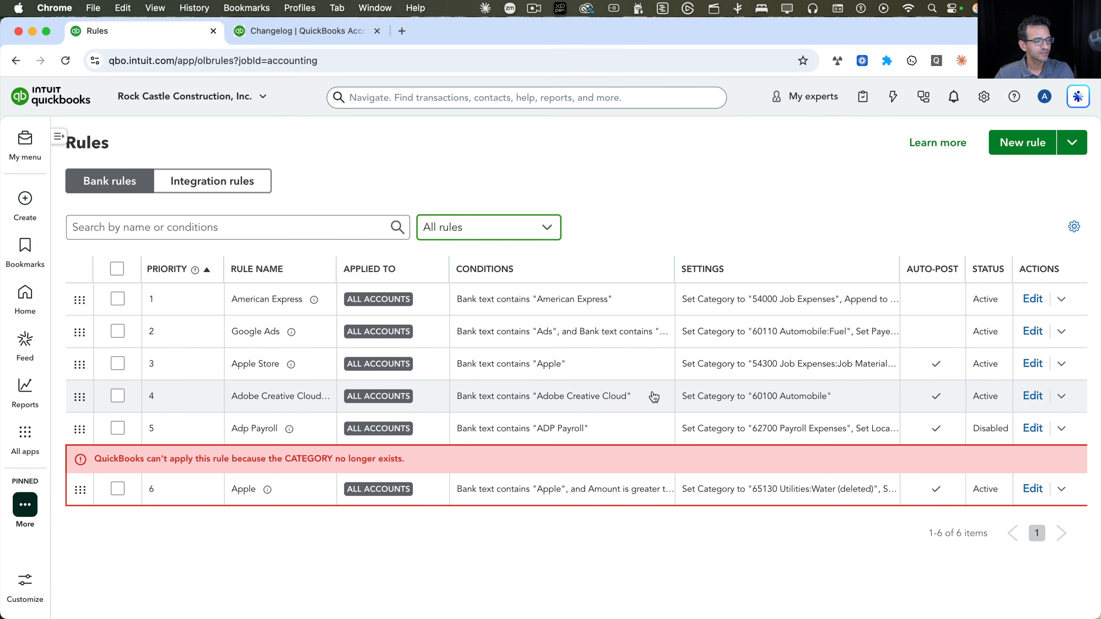
click(495, 233)
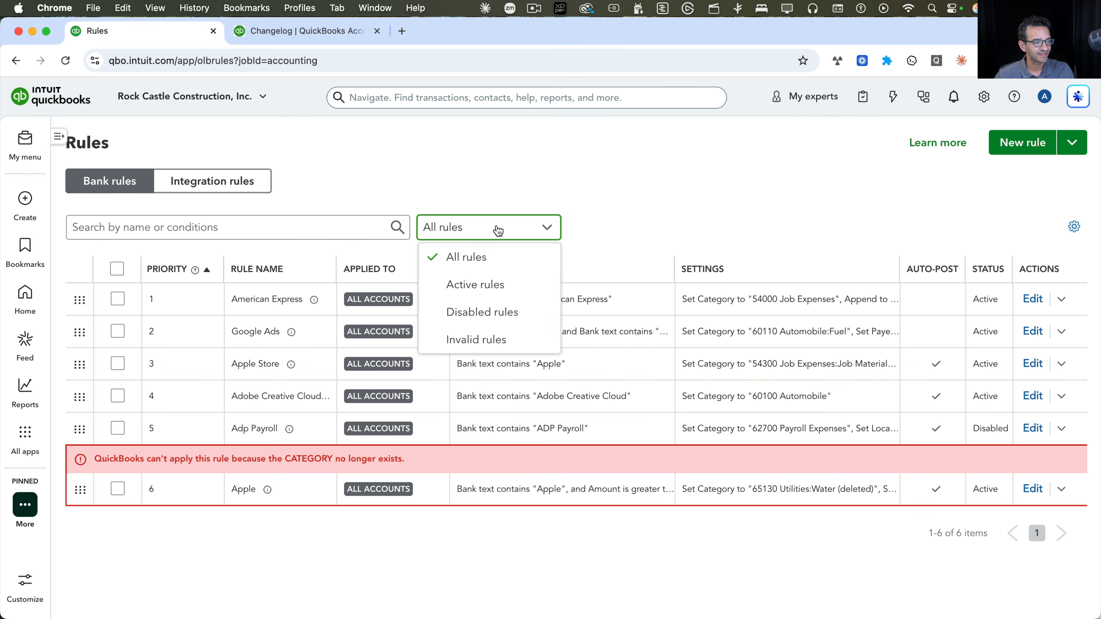
click(599, 214)
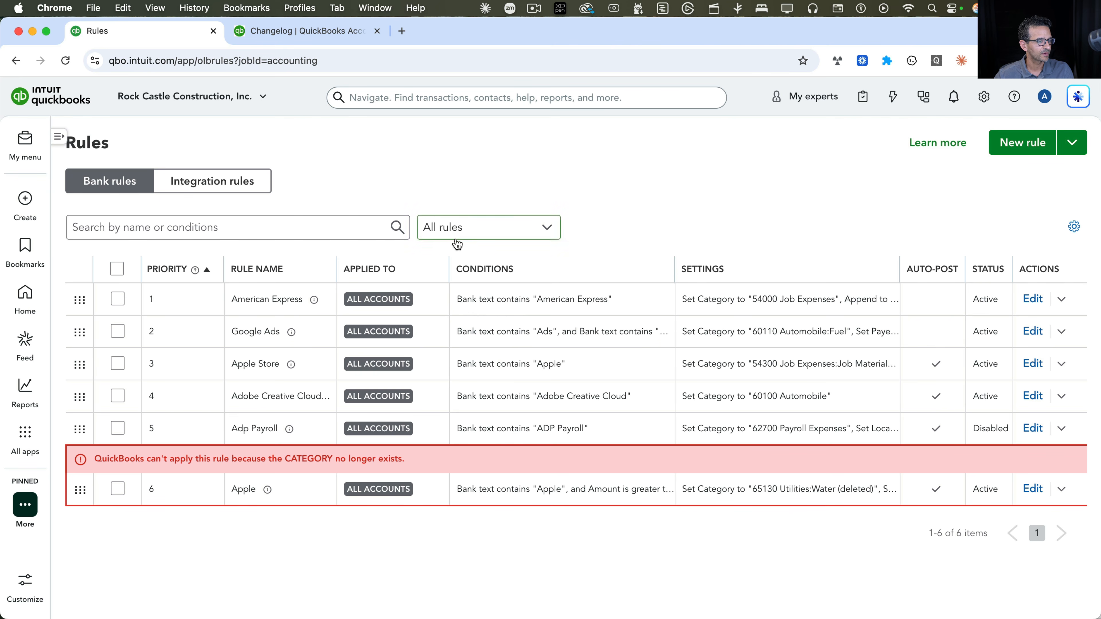
Step: Reorder the rules table columns so that Status and Settings come directly after priority and before rule name
click(1074, 227)
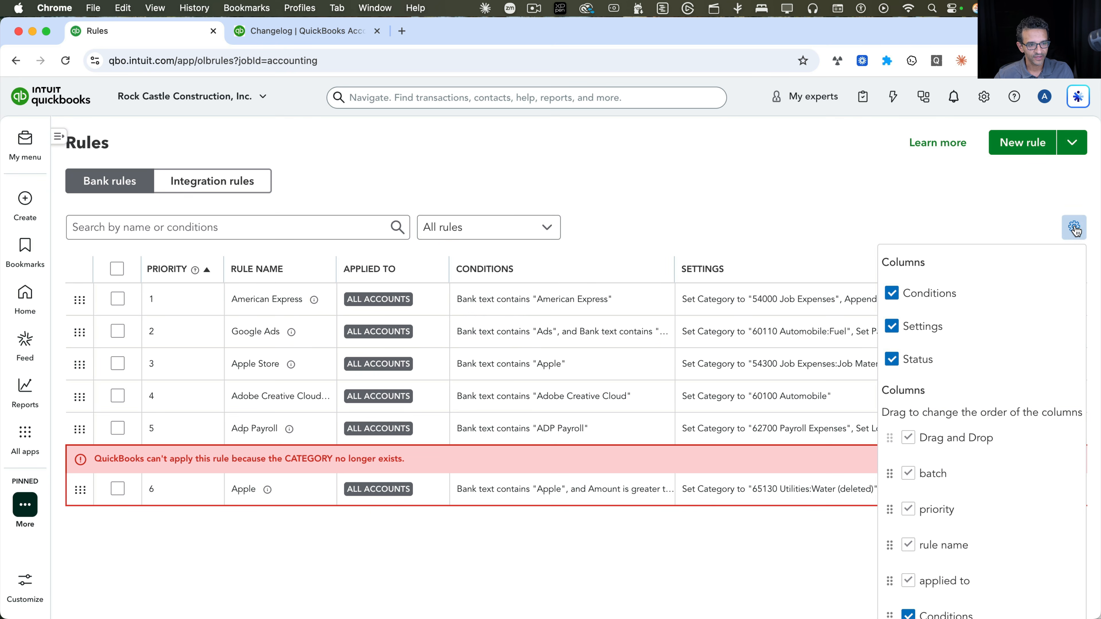
scroll(997, 392, down, 3)
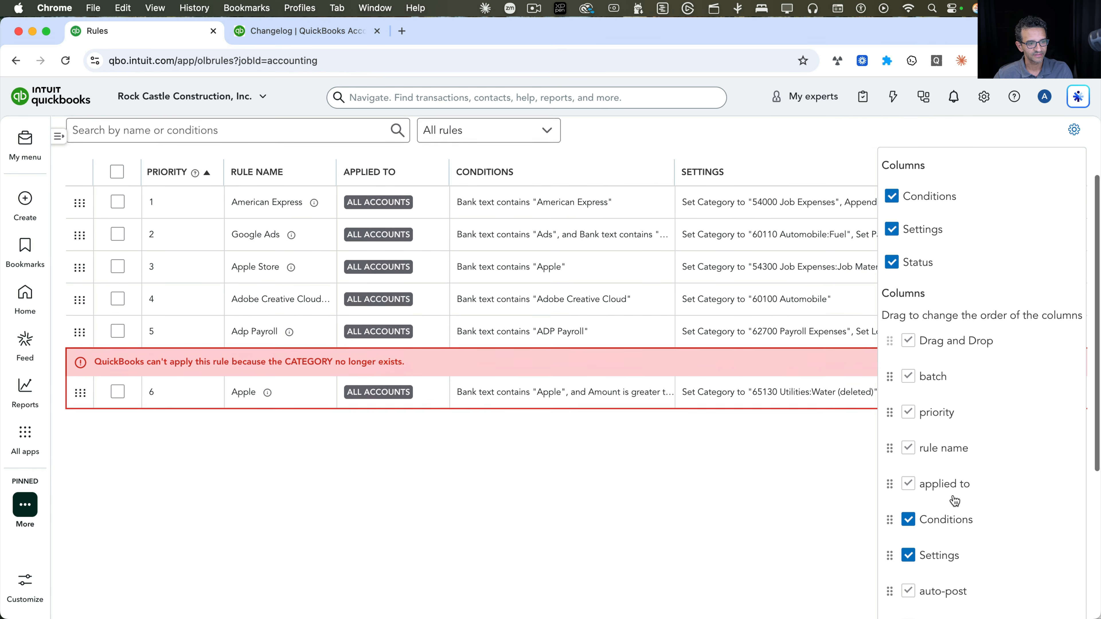
drag(889, 525, 886, 402)
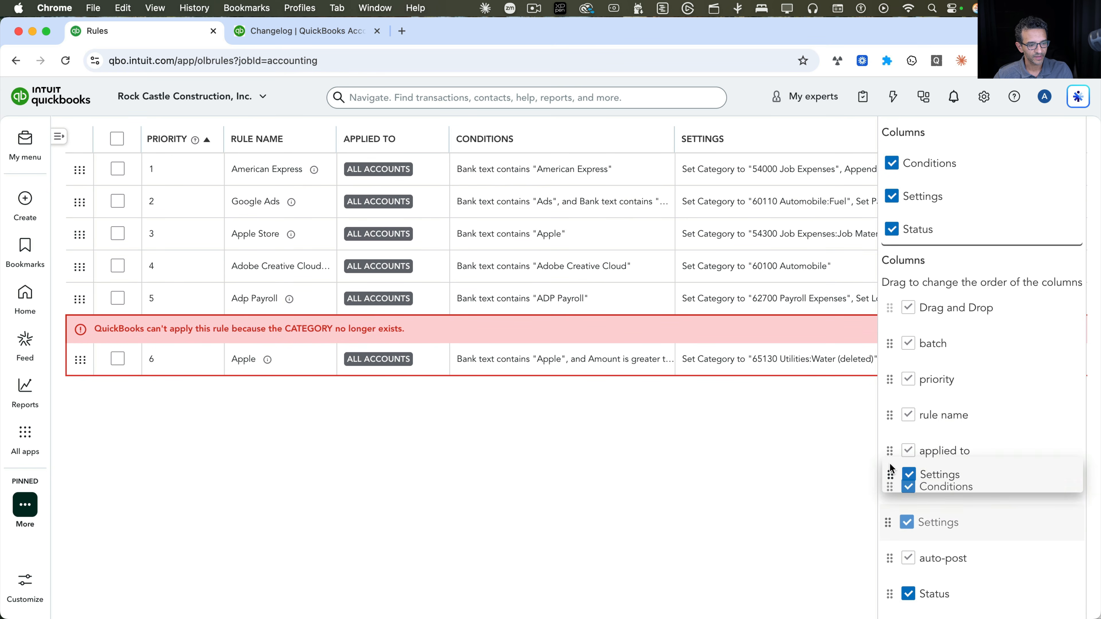
drag(889, 592, 890, 404)
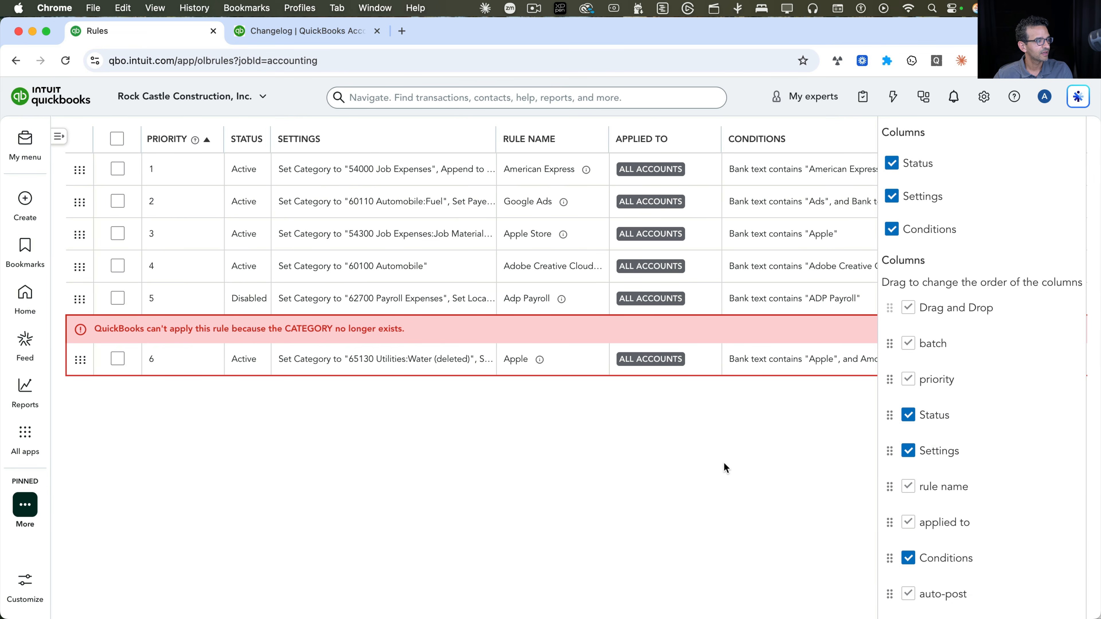
Step: Hide the Settings, Conditions and Status columns in the rules table
scroll(375, 356, up, 2)
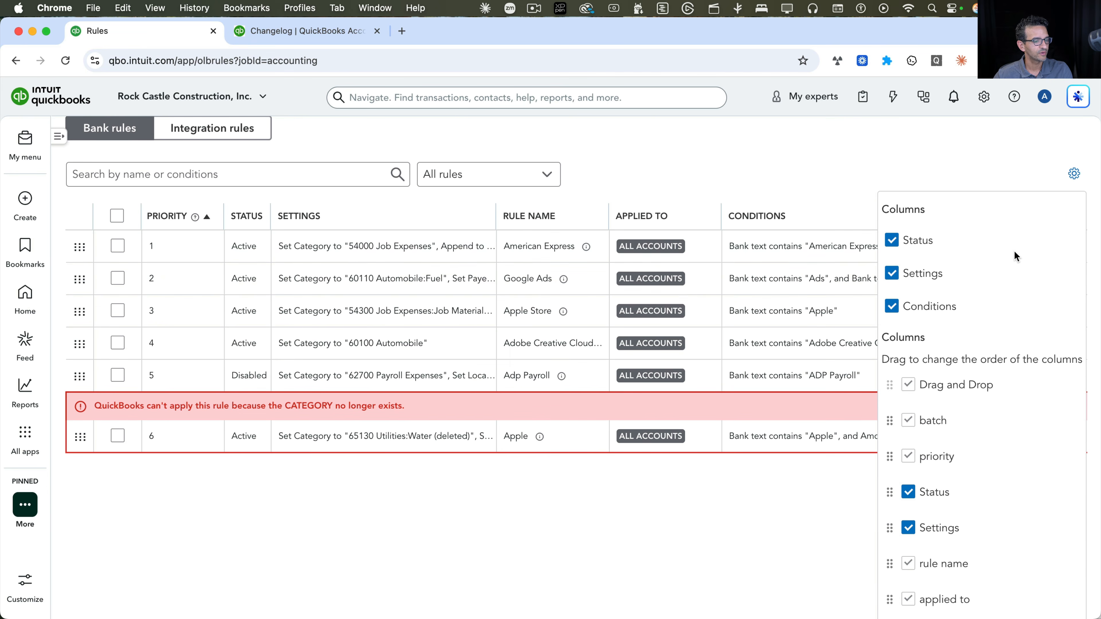
click(892, 274)
click(893, 306)
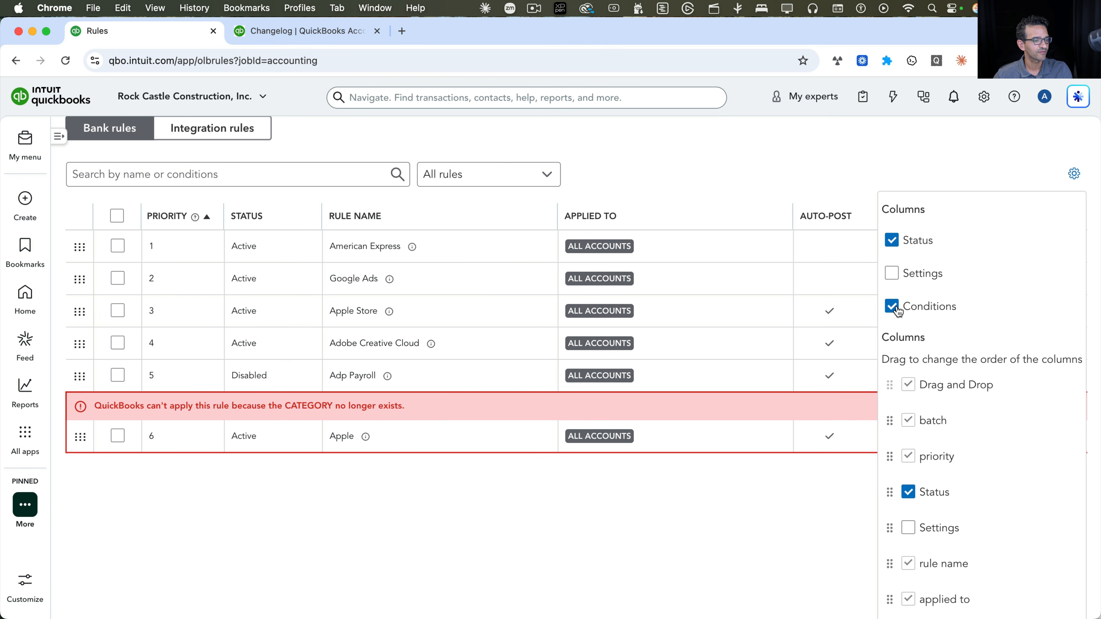
click(892, 241)
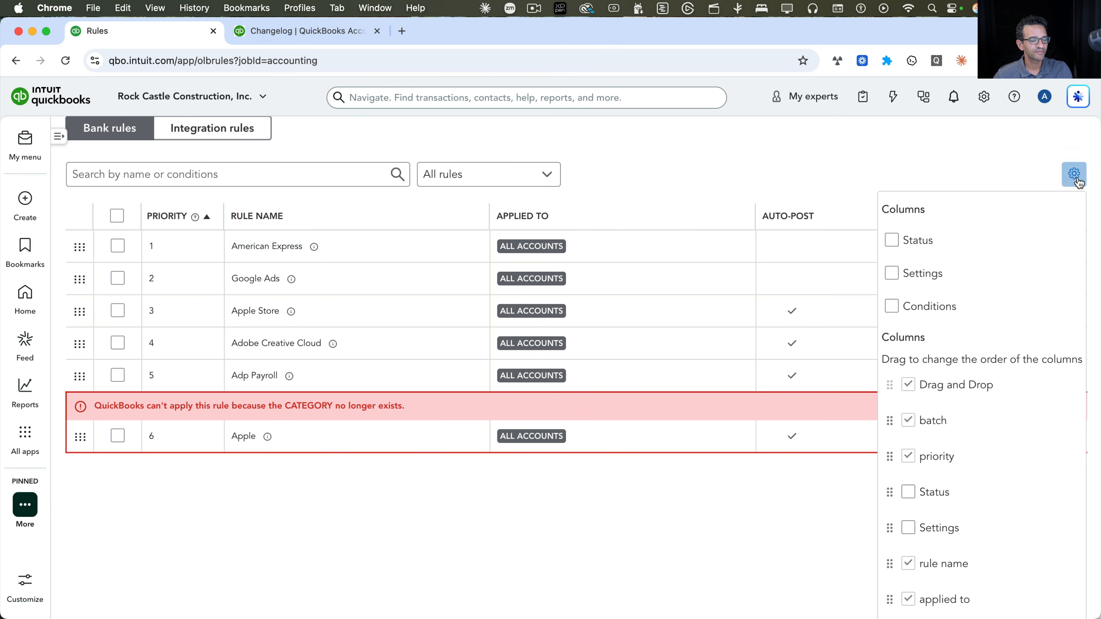
click(1074, 173)
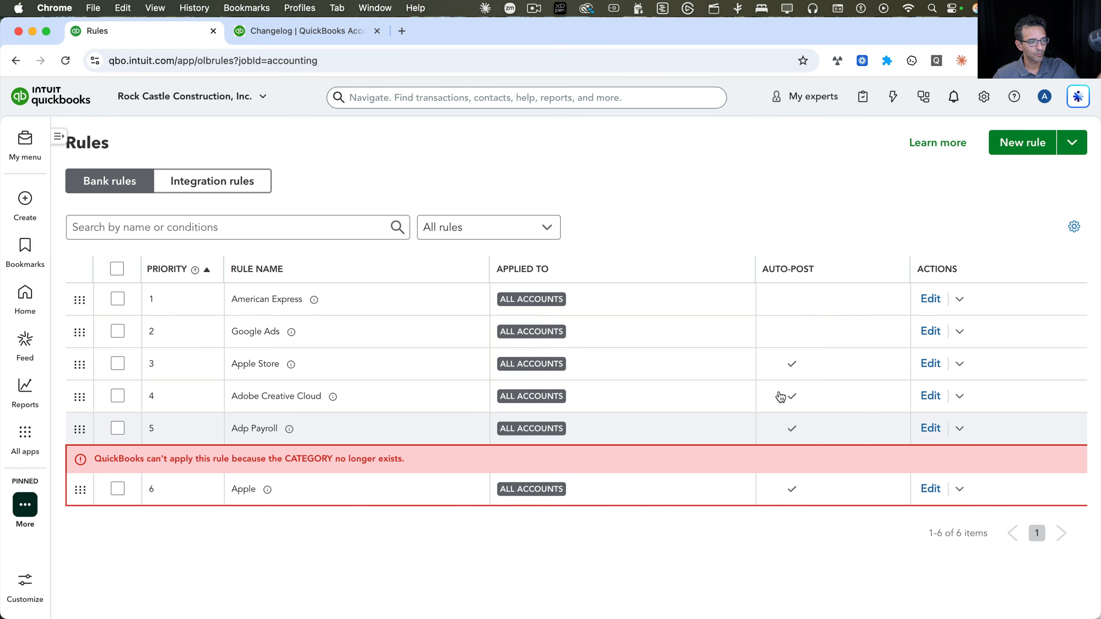
Step: Restore the Status, Settings and Conditions columns in the rules table
click(1081, 232)
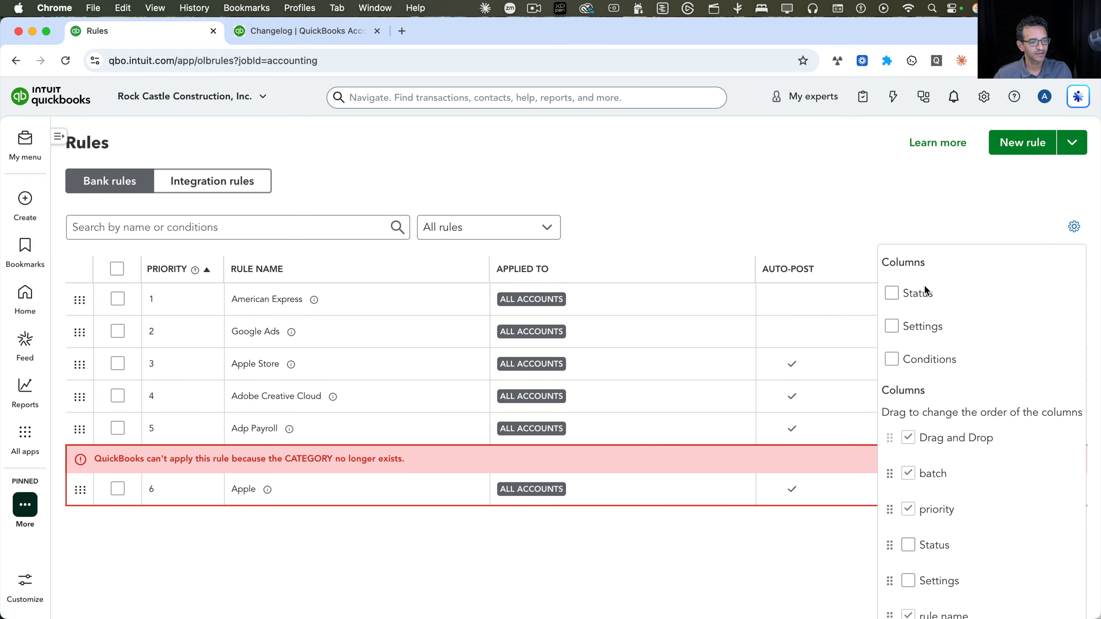
click(892, 294)
click(891, 326)
click(891, 359)
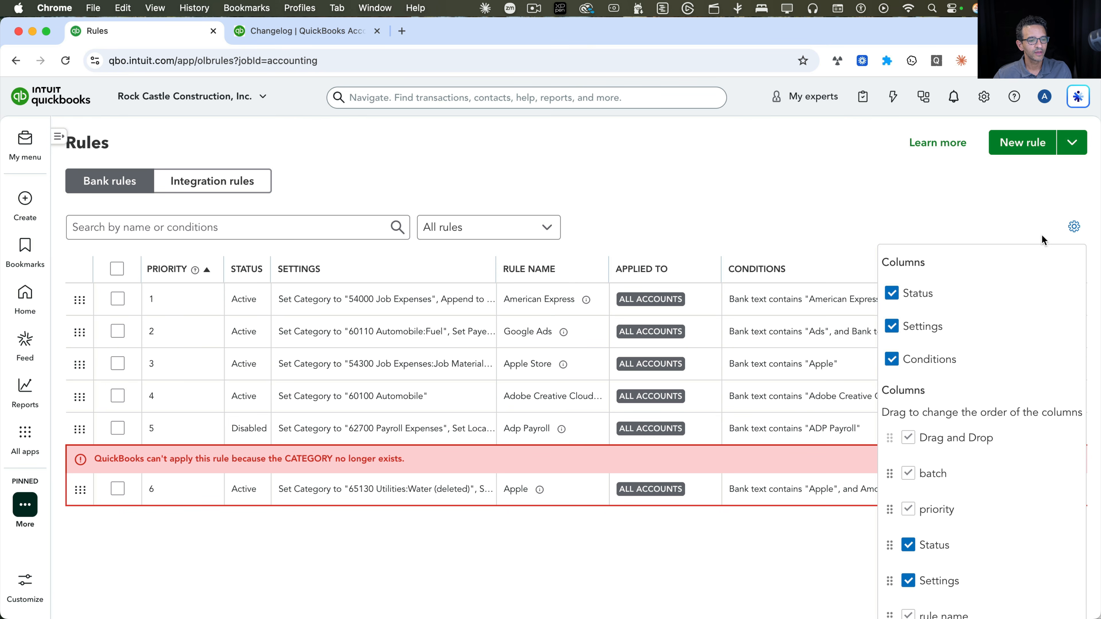
click(1073, 226)
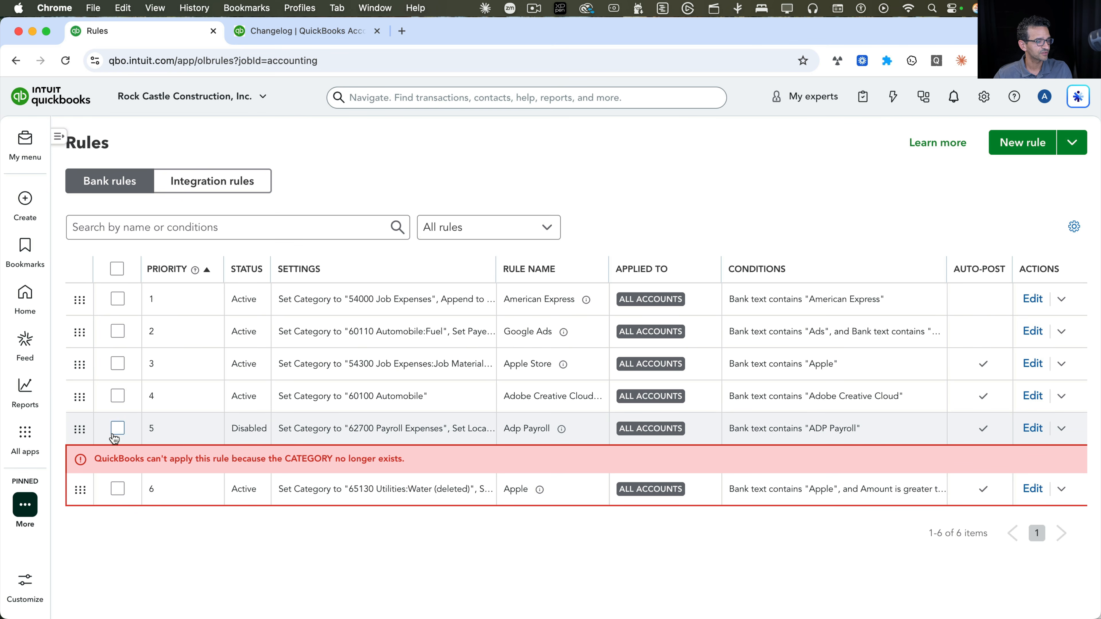
Step: Select the Google Ads and Apple Store rules and view the batch actions available for them
click(117, 332)
click(118, 364)
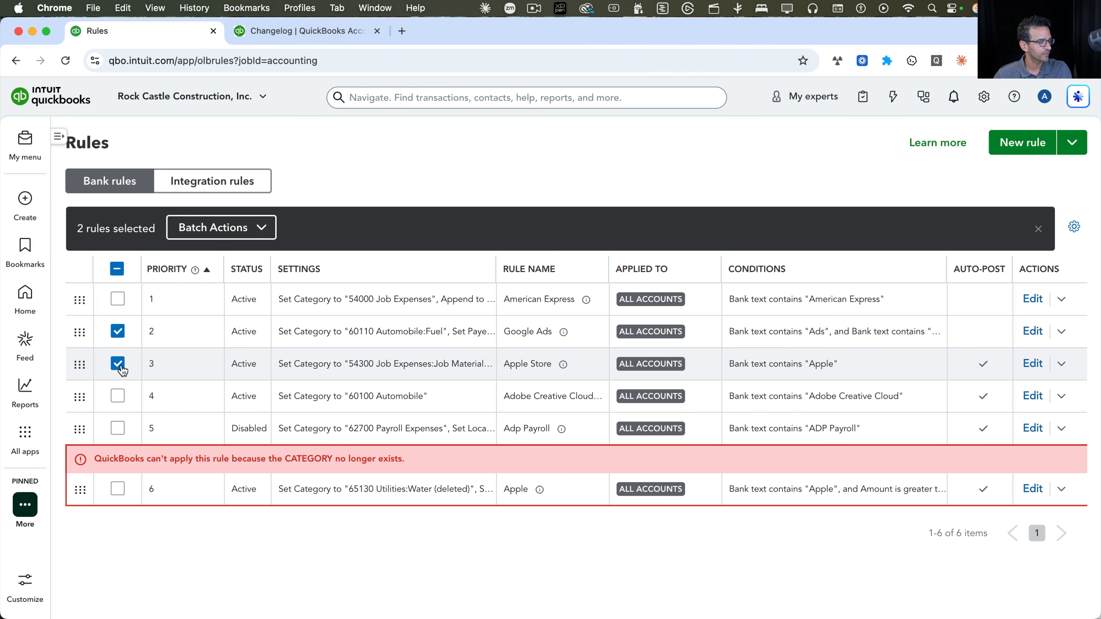
click(243, 227)
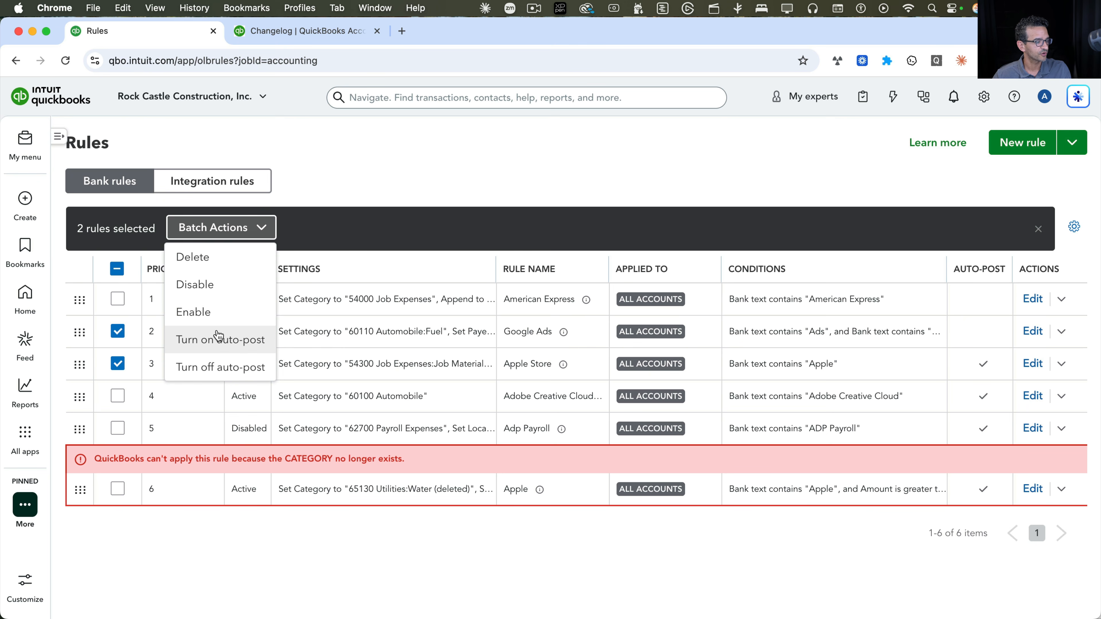
Step: Select all bank rules and turn on auto-post for them in one batch
click(117, 269)
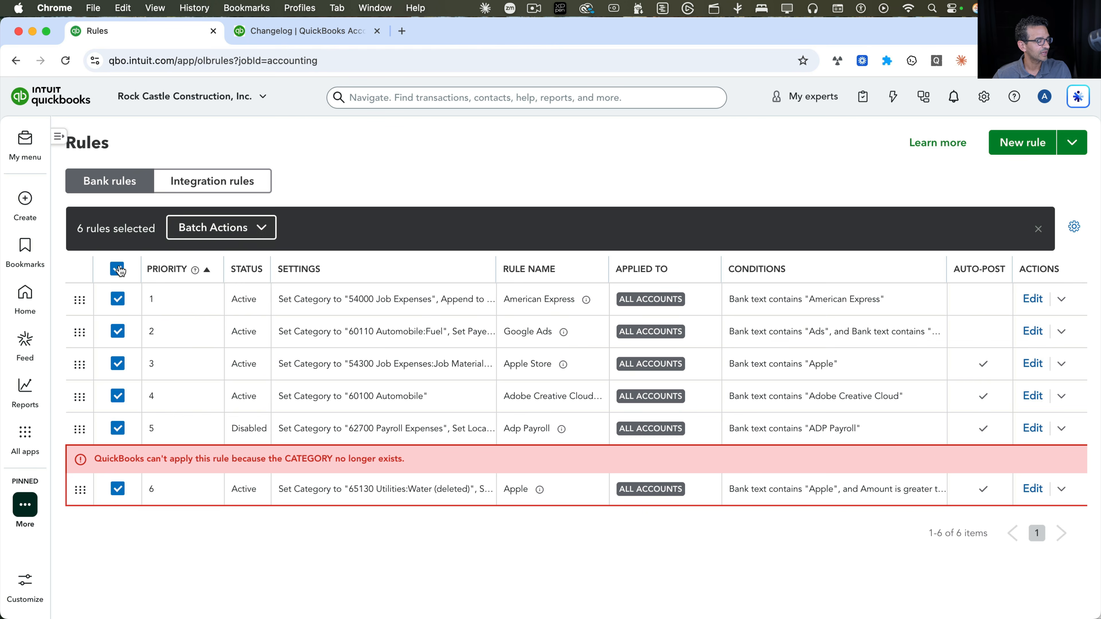
click(117, 269)
click(118, 269)
click(215, 236)
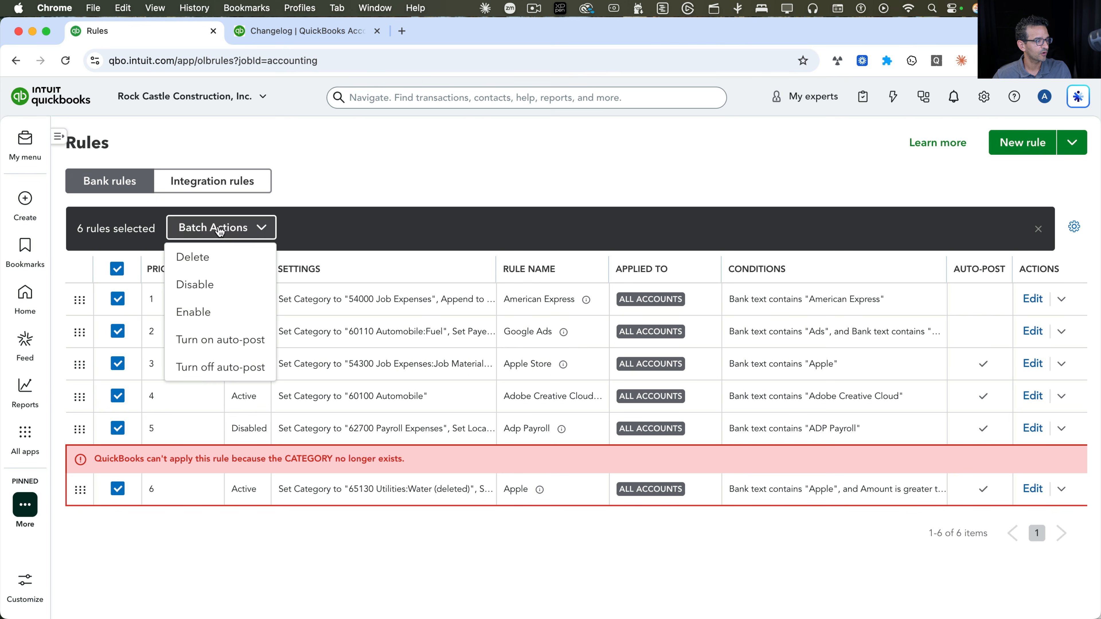
click(219, 341)
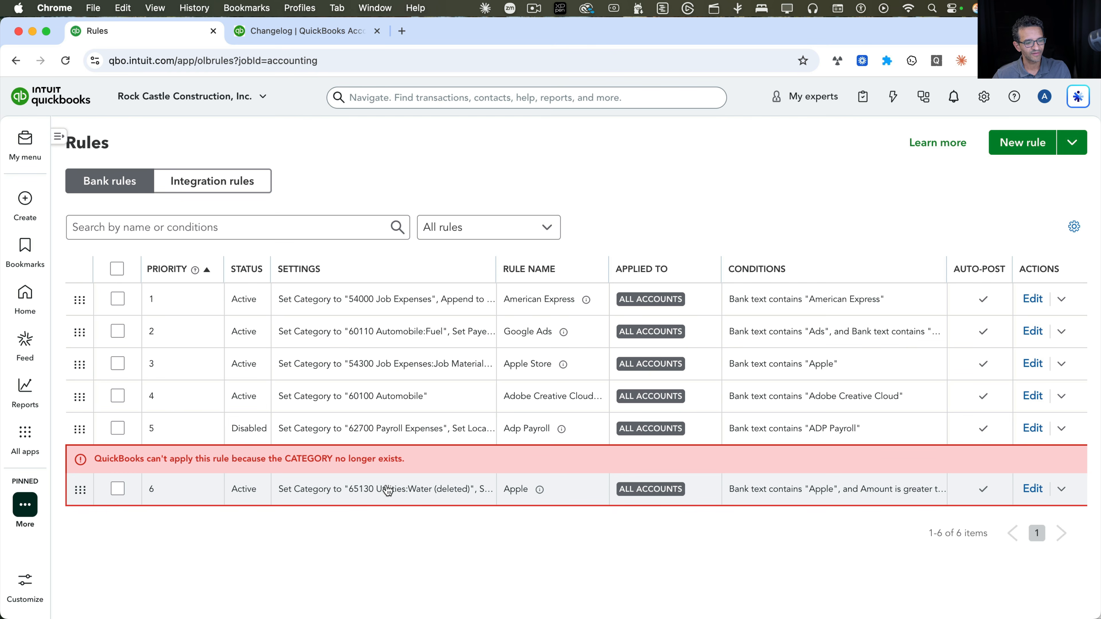
Step: Select all bank rules and turn off auto-post for them in one batch
click(117, 269)
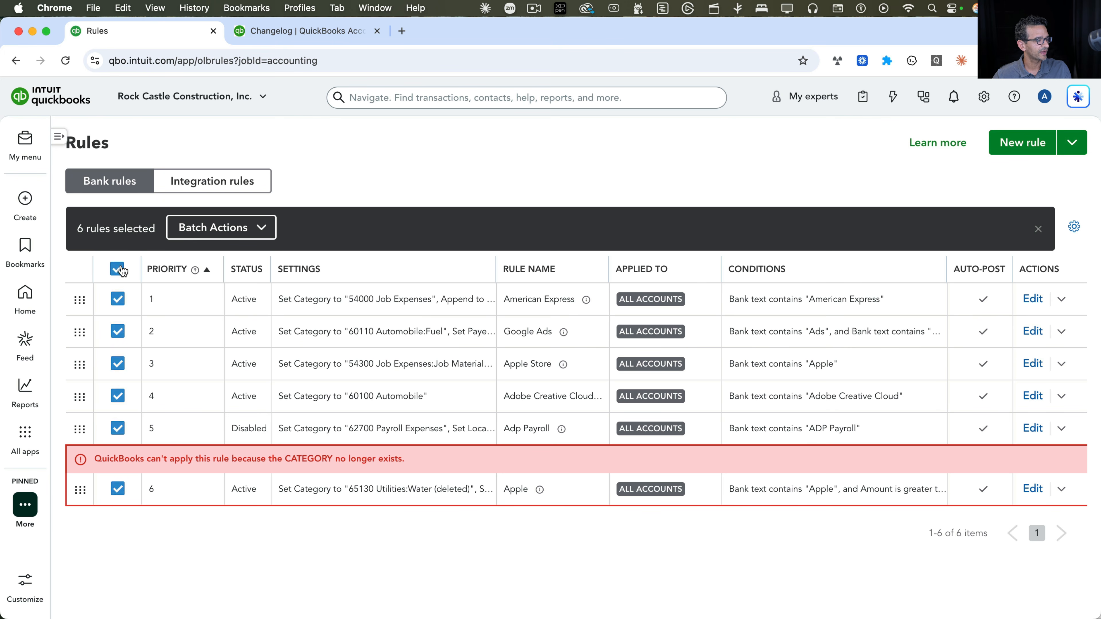
click(223, 239)
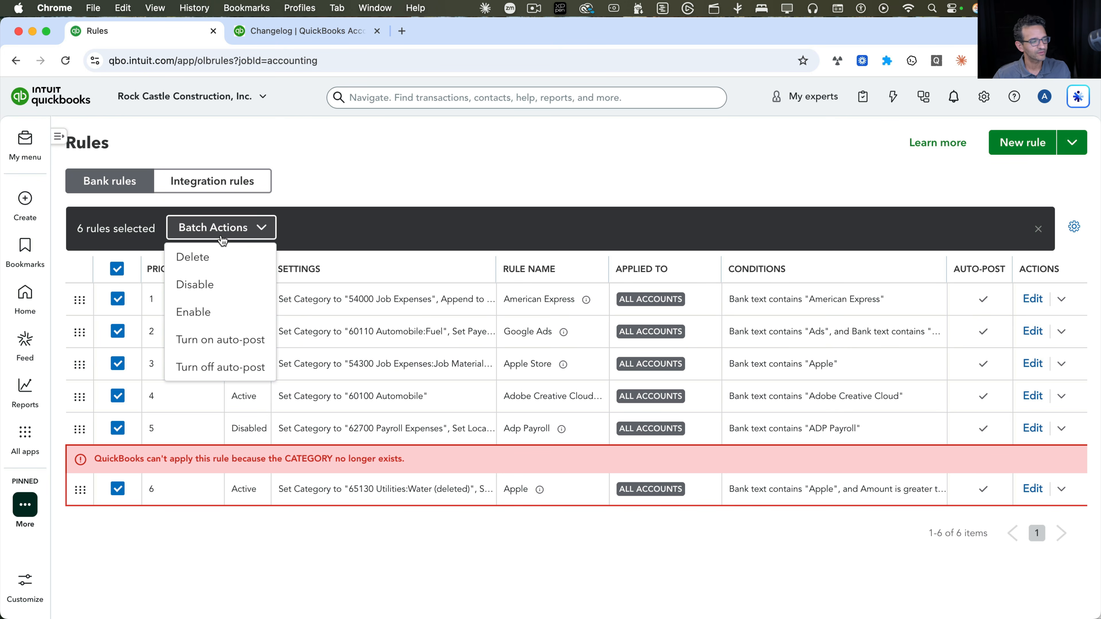
click(228, 368)
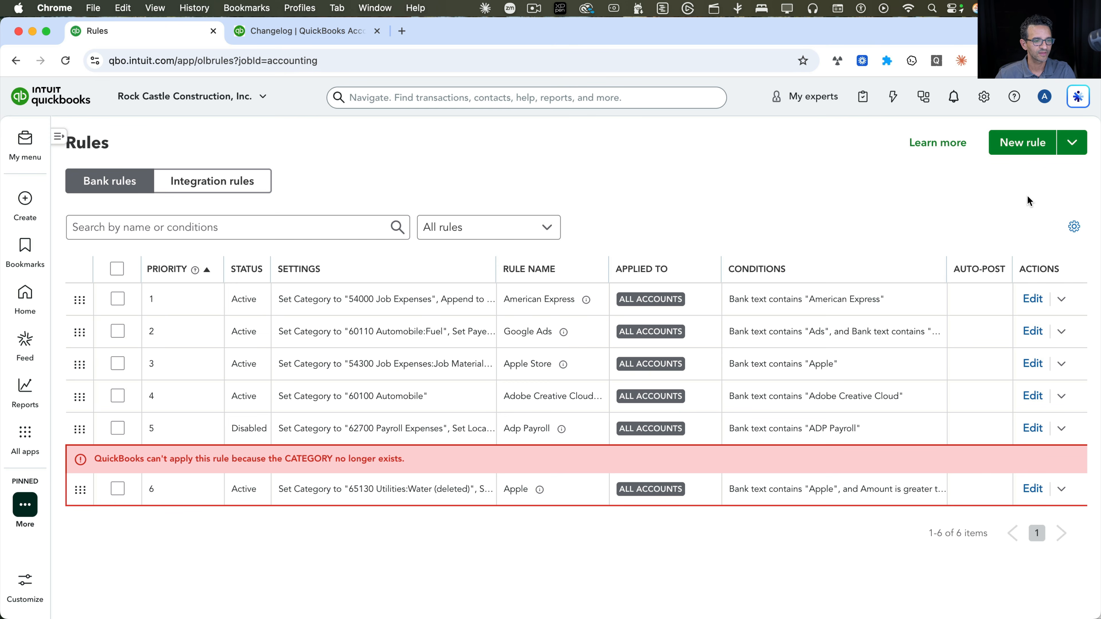
Step: Start a new bank rule named ATT with the condition that the bank text contains AT&T
click(1027, 143)
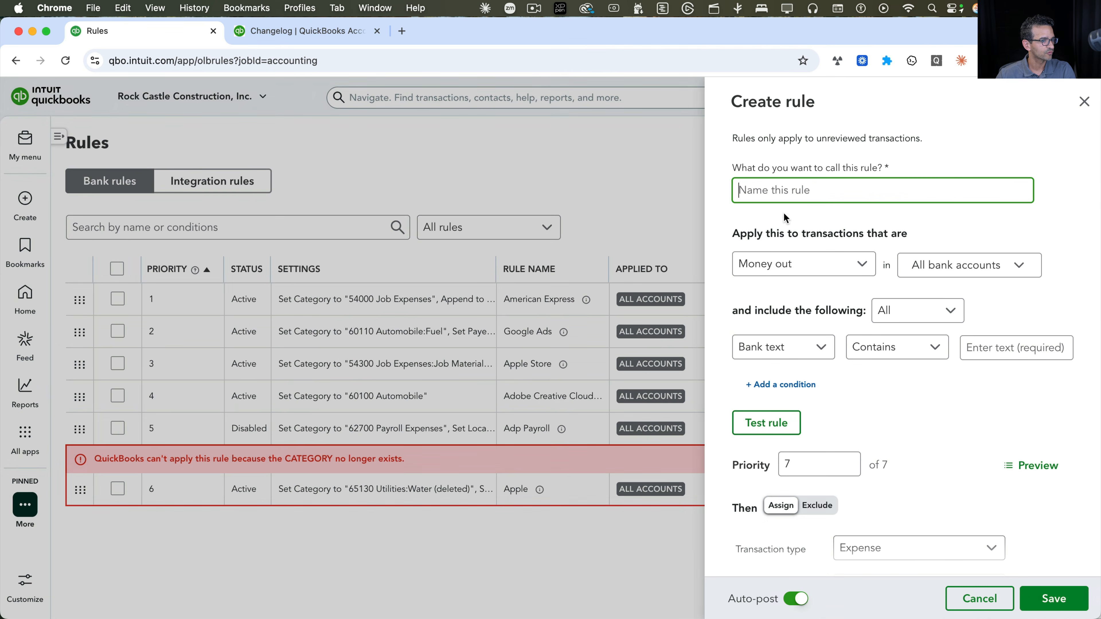
text(ATT)
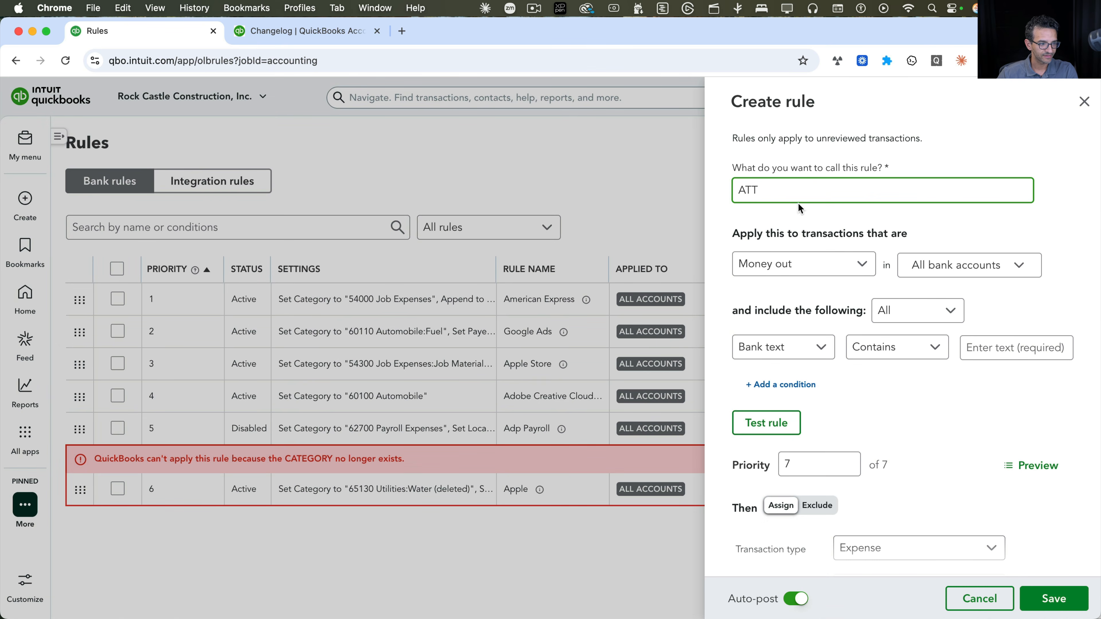
click(1025, 349)
text(AT)
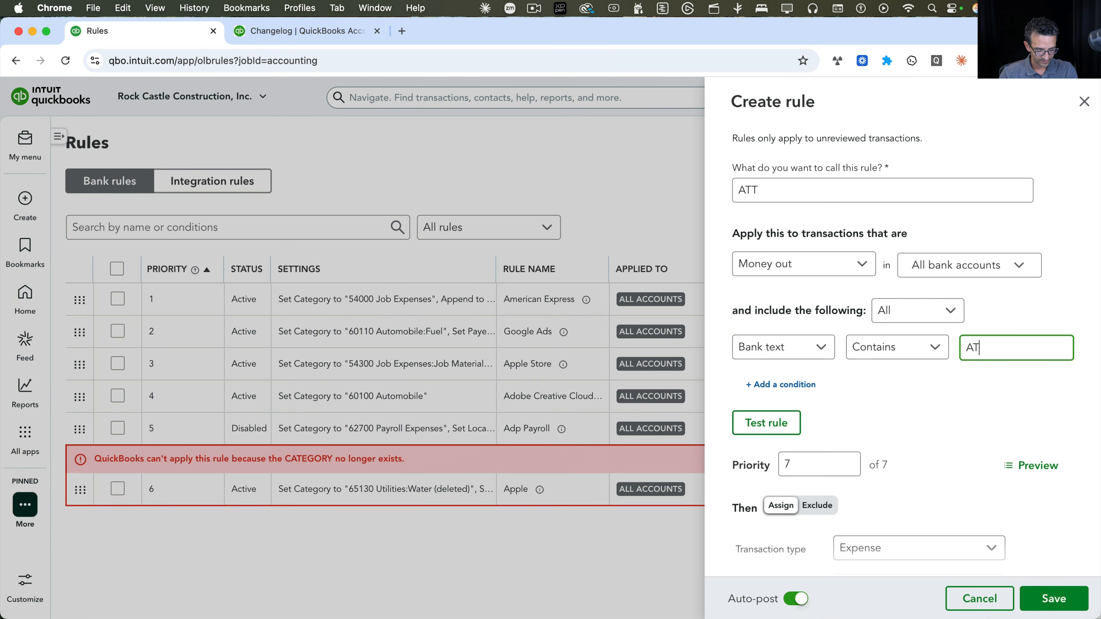
text(&T)
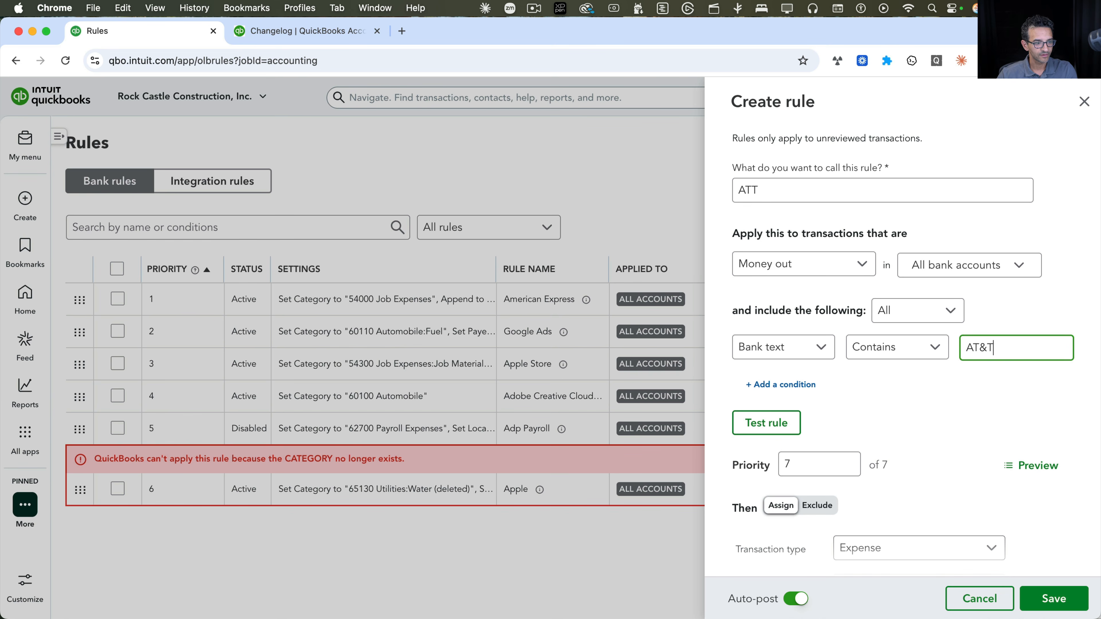
triple_click(961, 351)
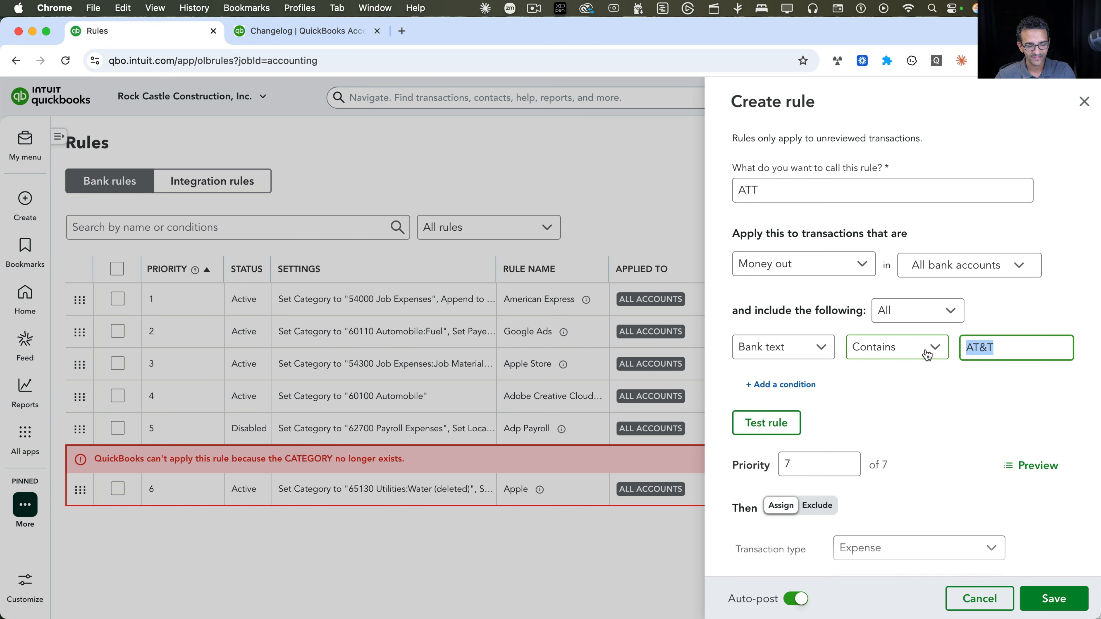
scroll(963, 375, down, 1)
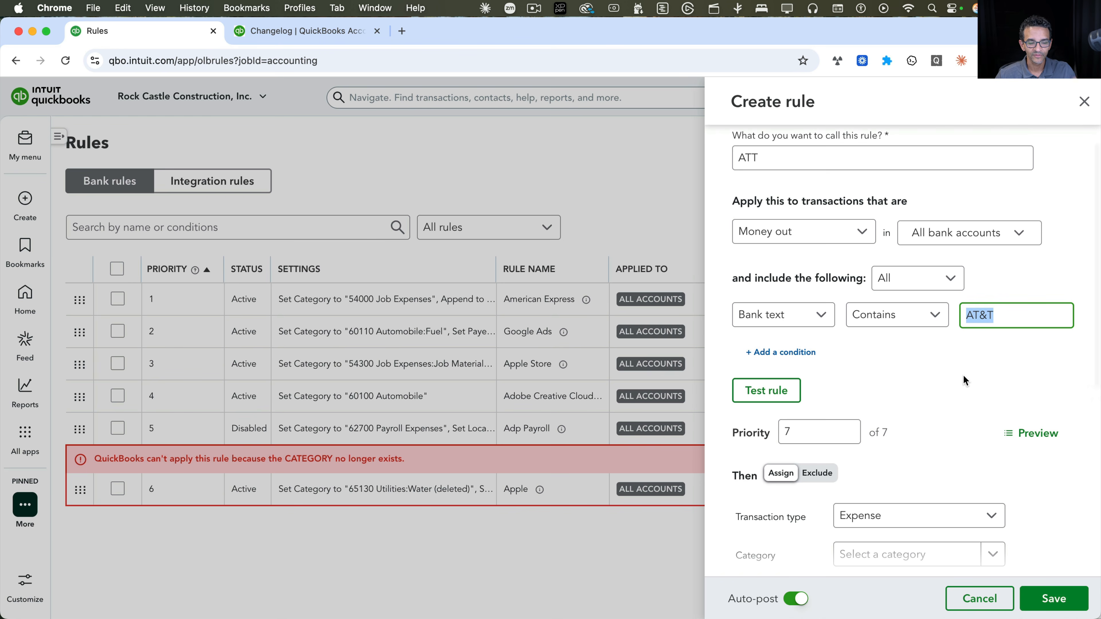
Step: Assign the category 65120 Utilities:Telephone and the payee Att in the new ATT rule
scroll(962, 382, down, 3)
scroll(888, 443, down, 3)
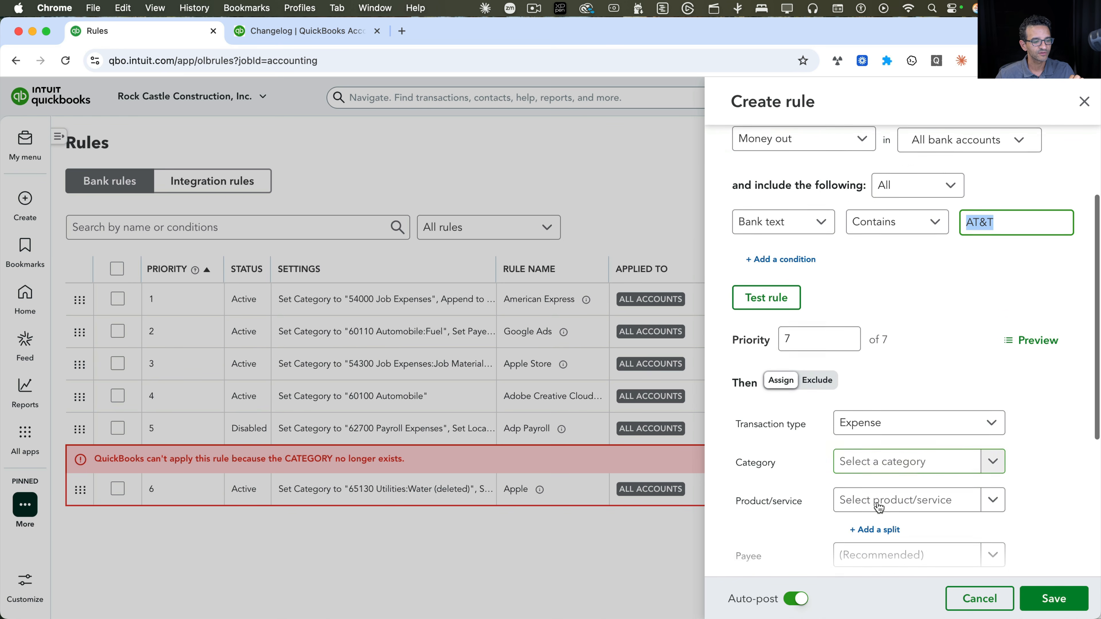
click(881, 433)
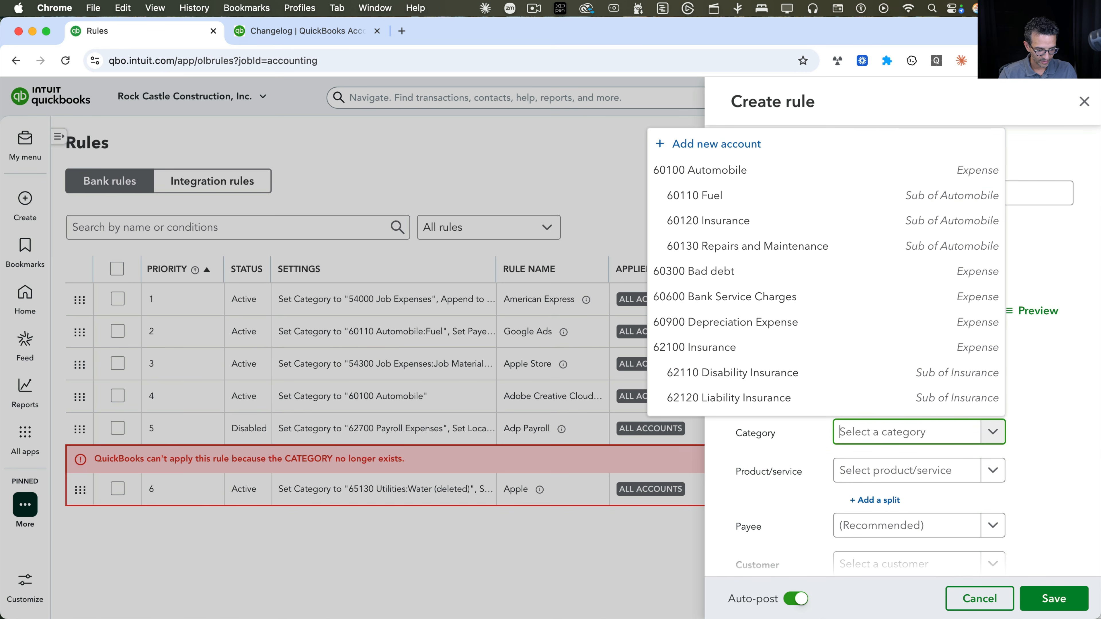
text(tele)
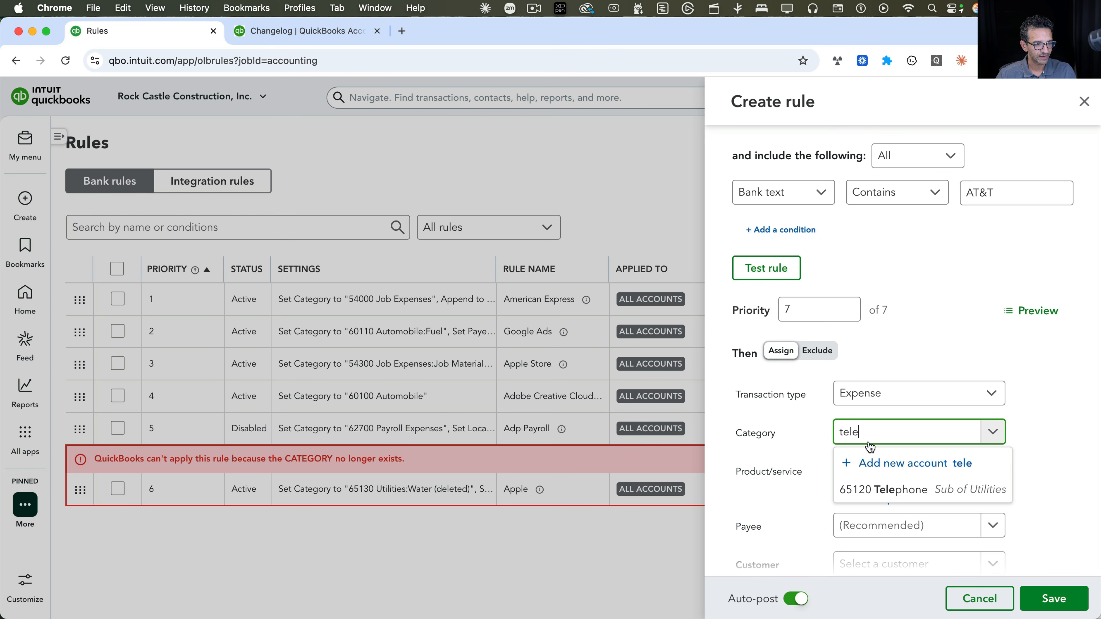
click(888, 490)
scroll(873, 498, down, 2)
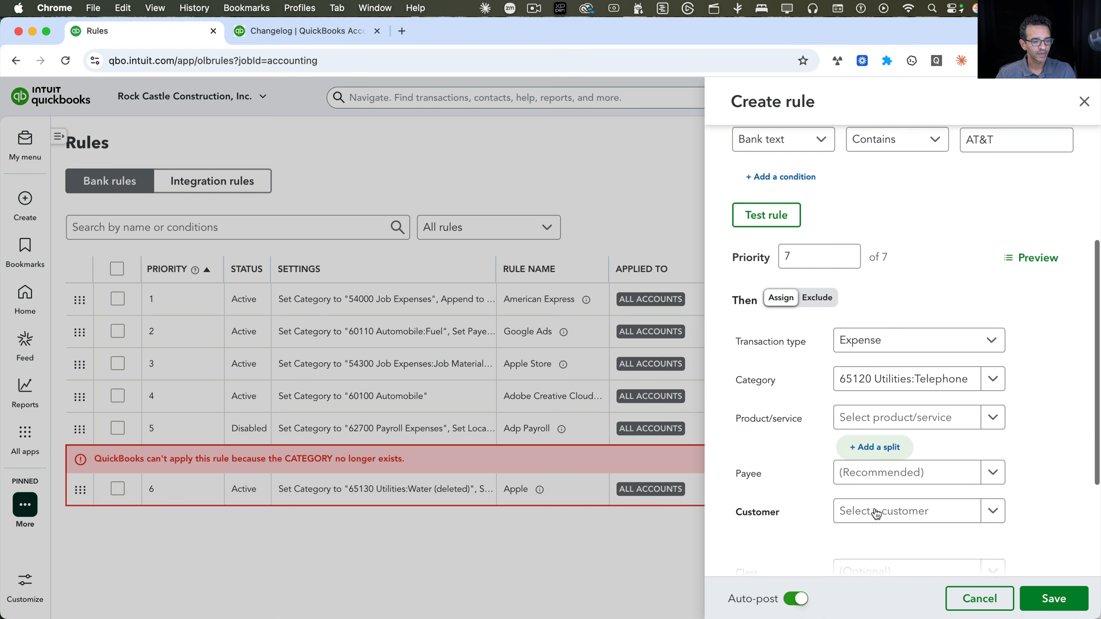
click(887, 472)
text(at)
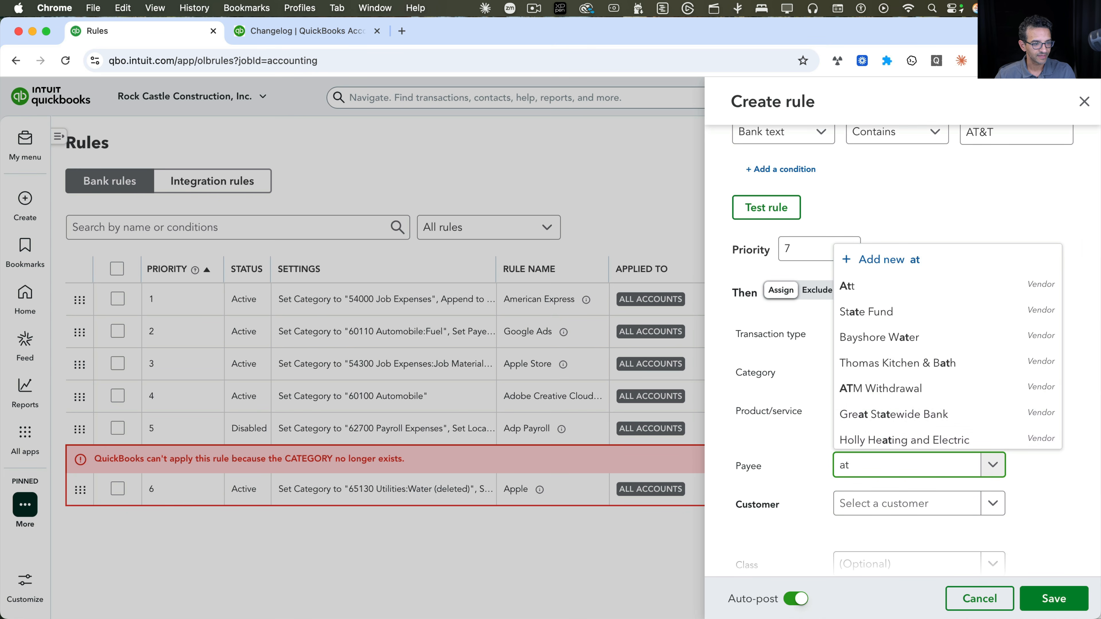
click(872, 292)
Step: Set the rule's class to Advanced Projects, under ADVANCED, and its location to NEW YORK
scroll(804, 503, down, 4)
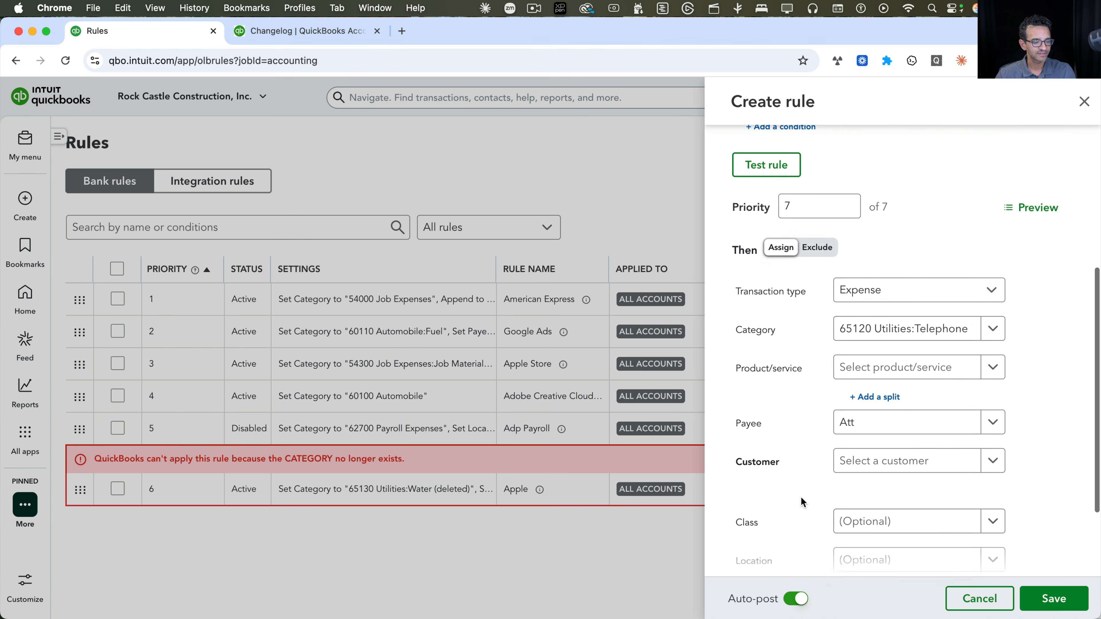
click(917, 409)
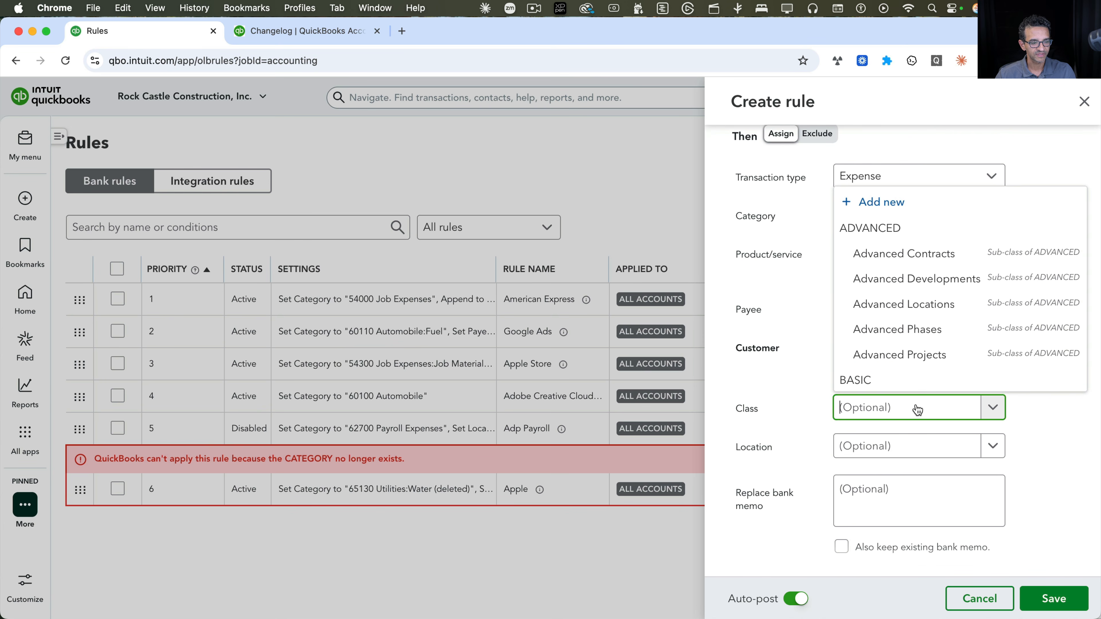
click(910, 362)
click(896, 449)
click(894, 402)
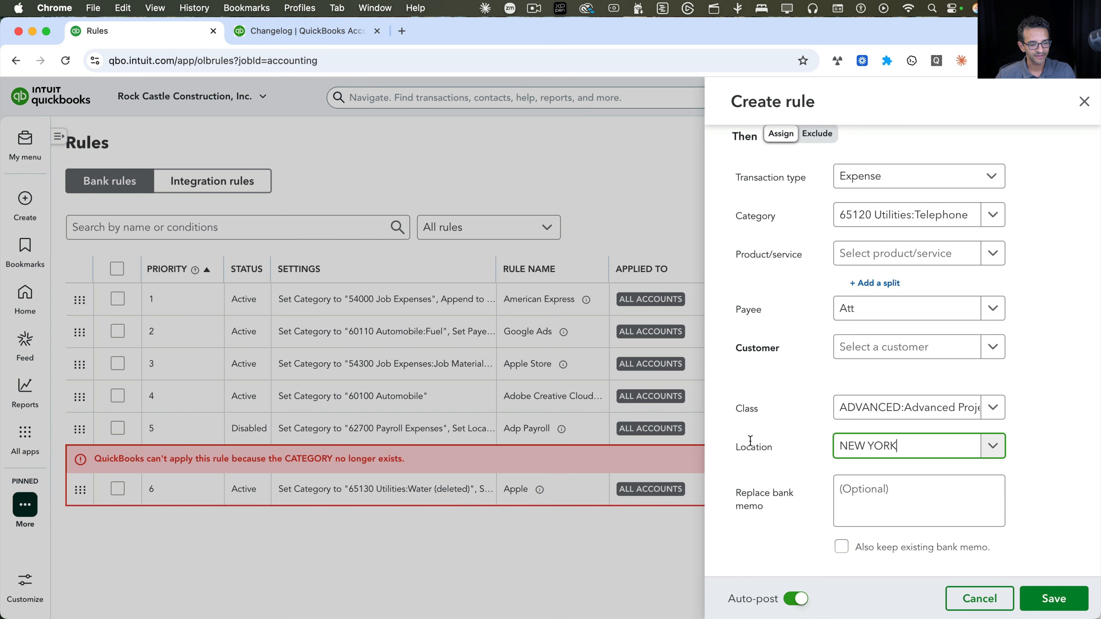
Step: Turn off auto-post for the new ATT rule, leaving the replacement bank memo empty
click(799, 605)
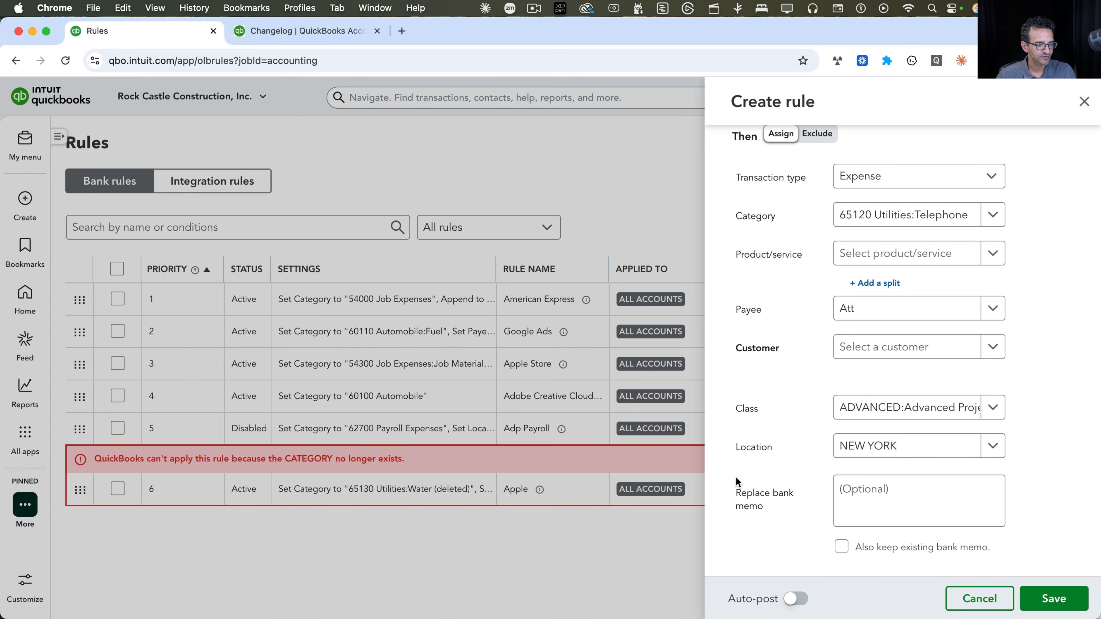
click(860, 487)
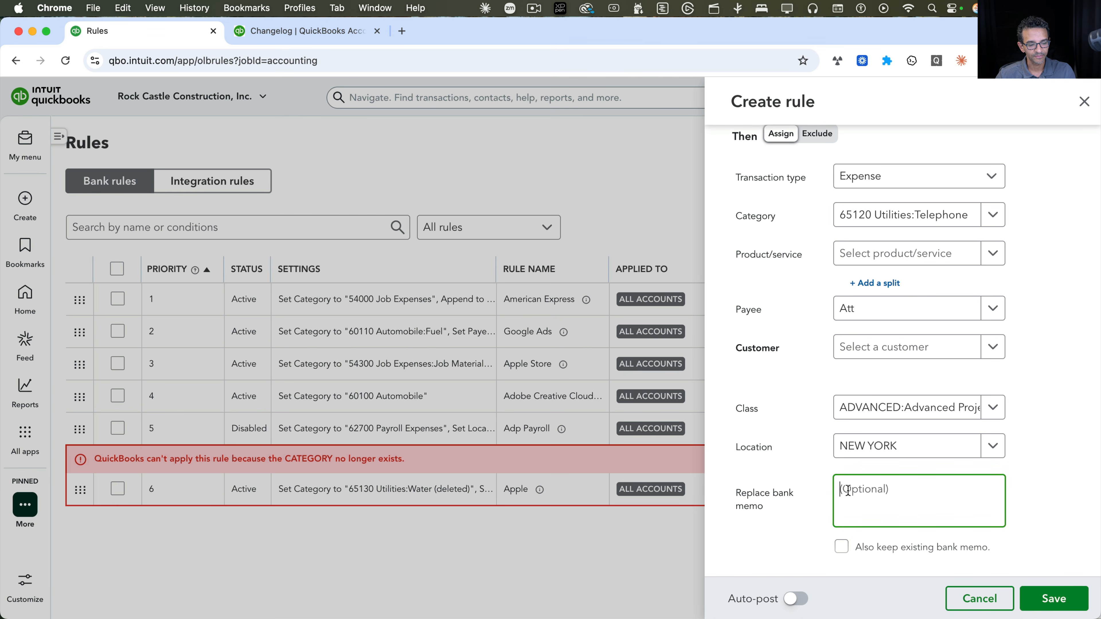
Step: Set the ATT rule's priority to 1 and preview its place in the rule order
scroll(832, 494, up, 6)
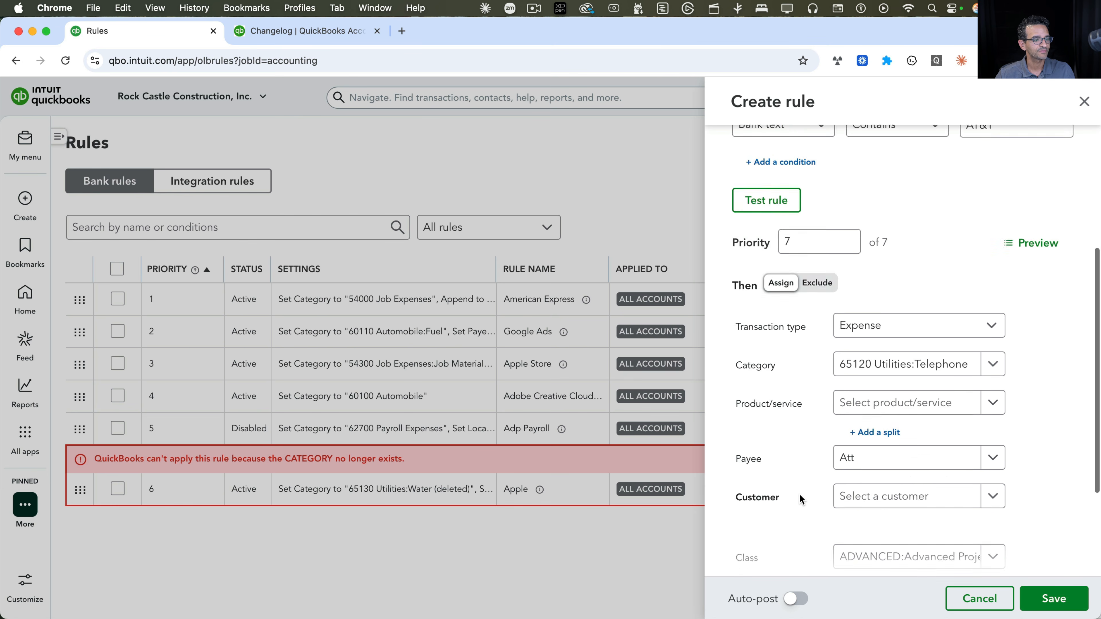
click(813, 355)
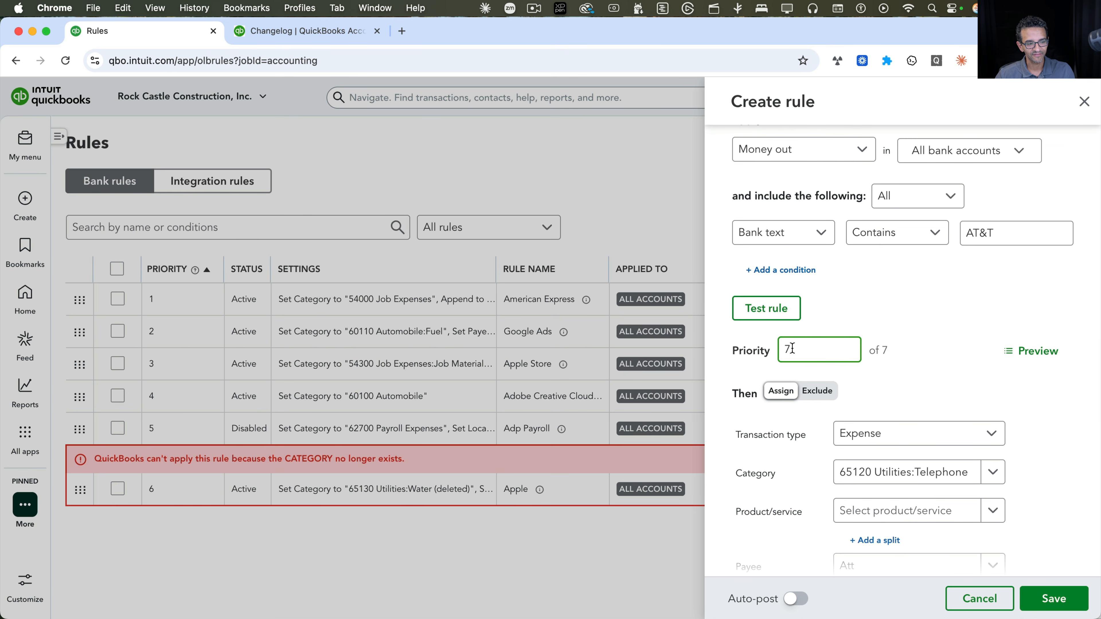
drag(791, 348, 731, 353)
click(923, 347)
click(1036, 351)
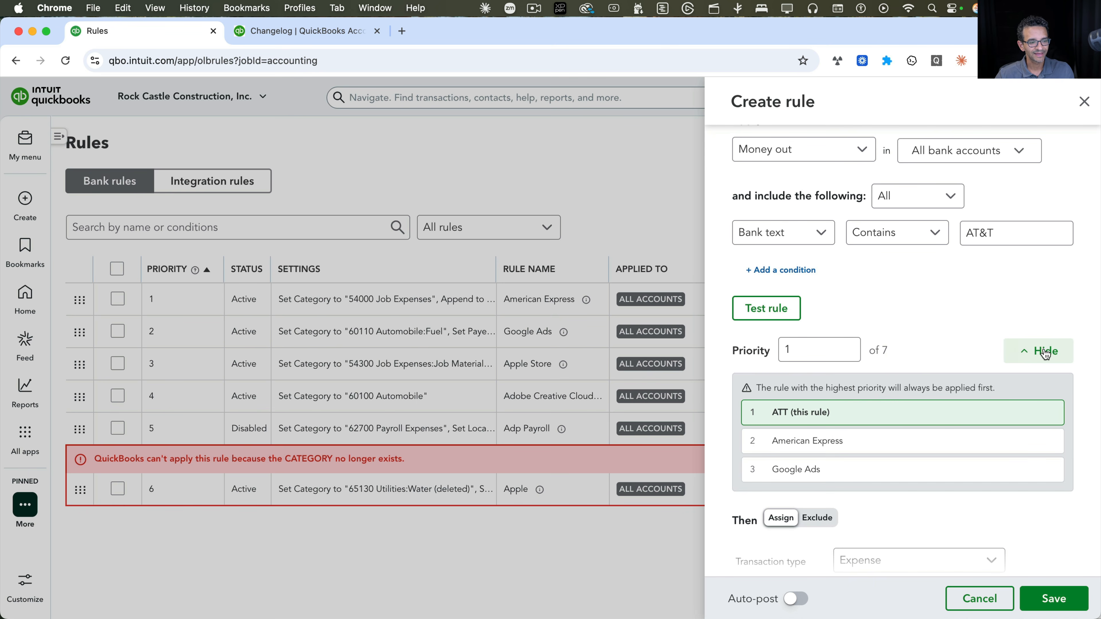
click(1051, 352)
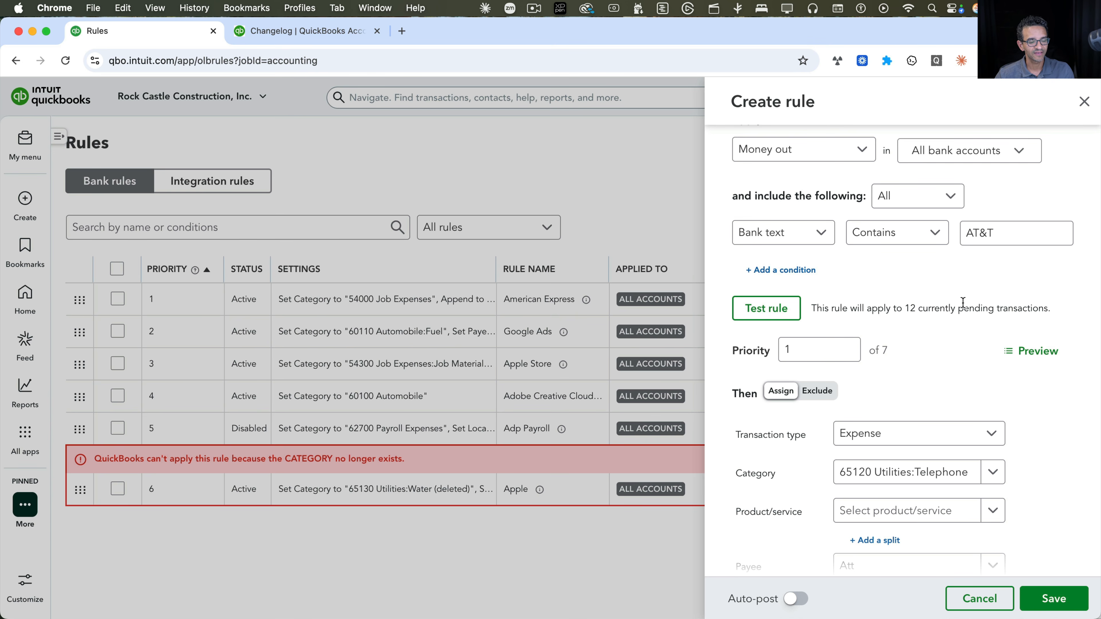
Step: Test the ATT rule against the pending transactions, check its conditions, and save the rule
drag(817, 306, 1084, 311)
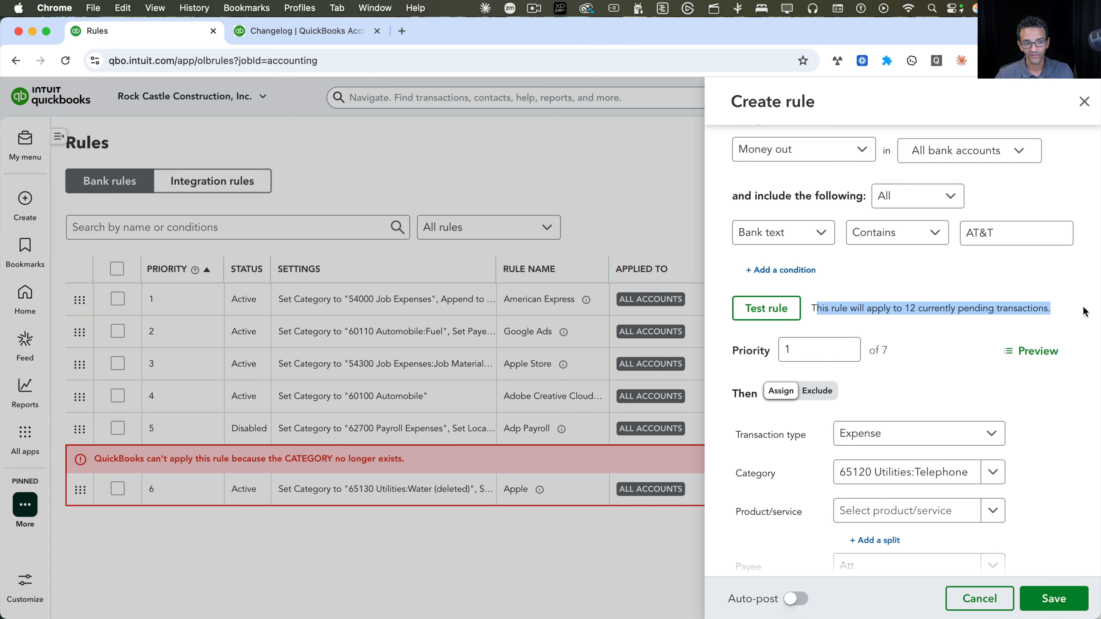
scroll(958, 306, up, 2)
scroll(938, 311, up, 2)
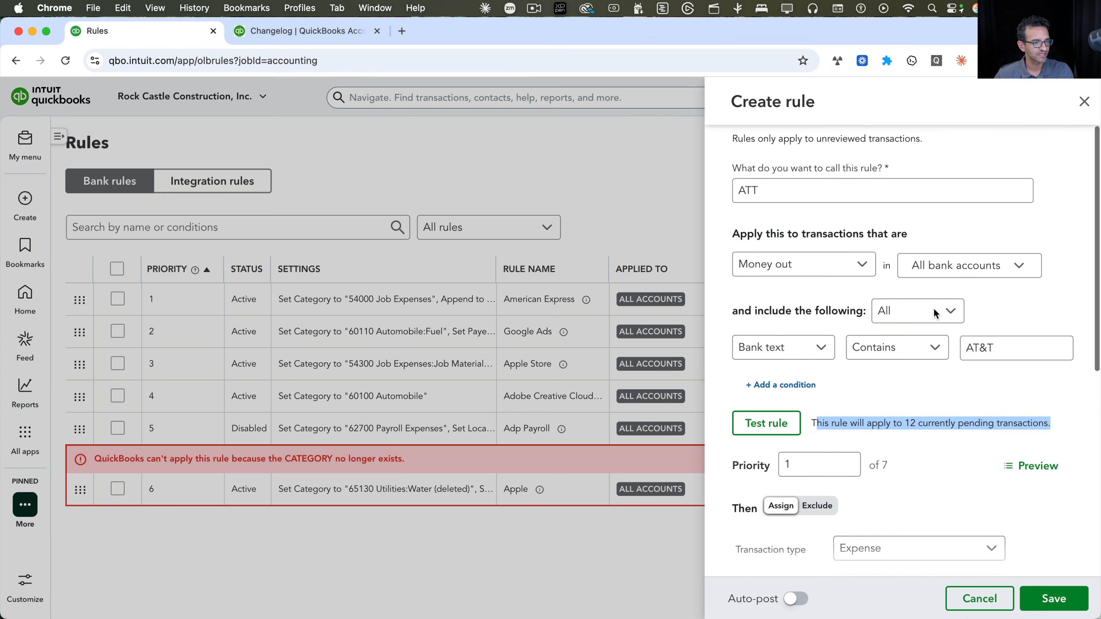
scroll(937, 369, down, 2)
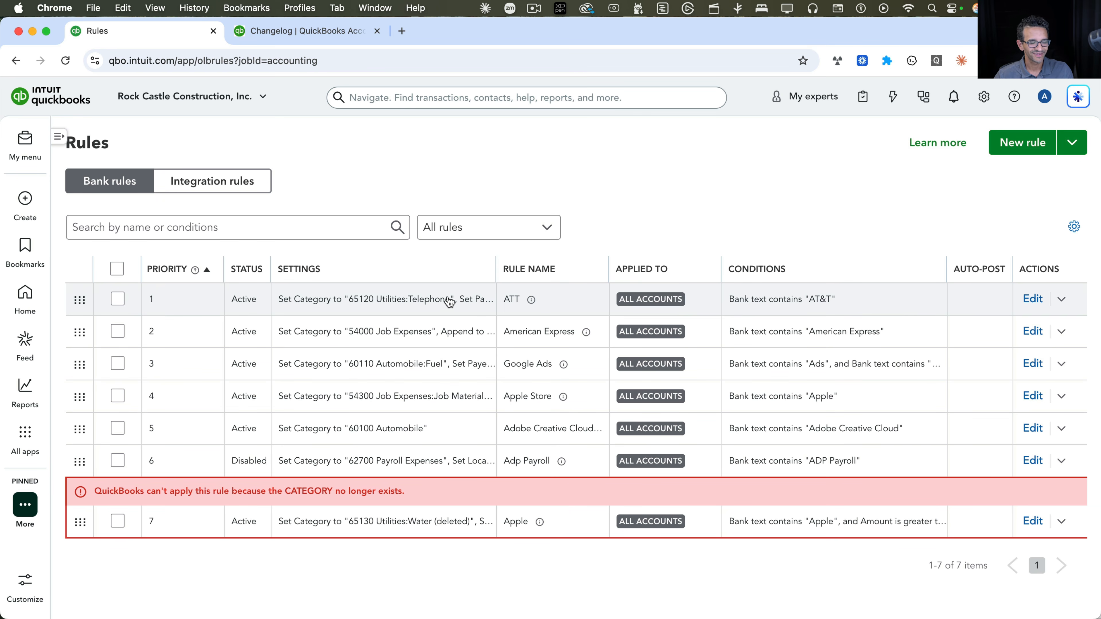
Step: Move the ATT rule down the priority order to position 4, directly below the Apple Store rule
drag(79, 300, 81, 380)
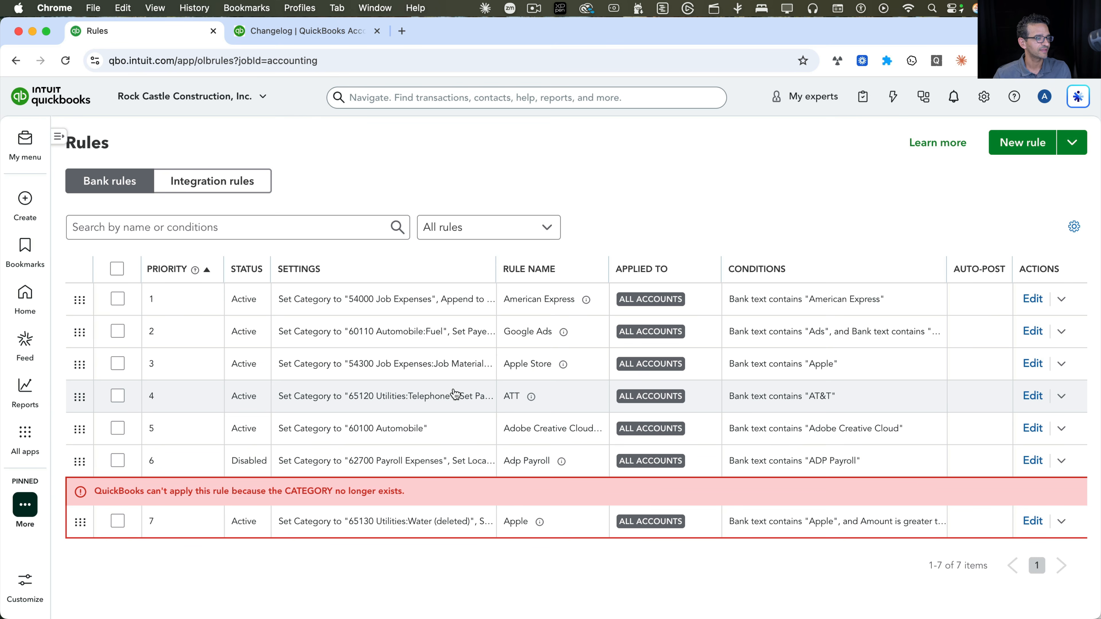
Step: Open the bank transactions and examine how the ATT rule is applied to the pending AT&T entries in 10100 Checking
click(59, 136)
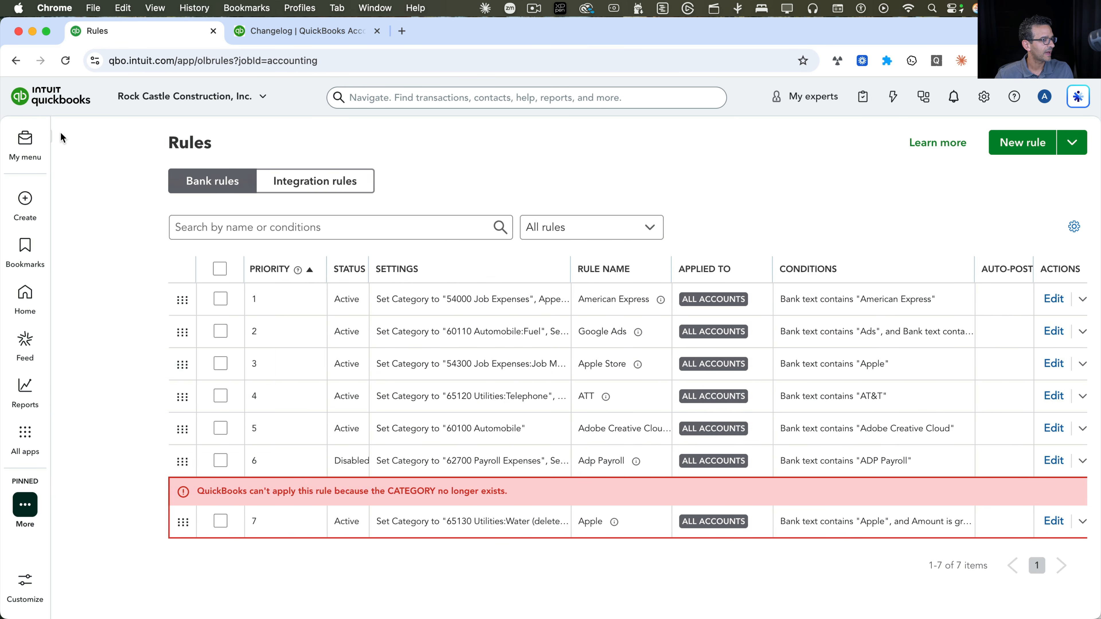
click(134, 250)
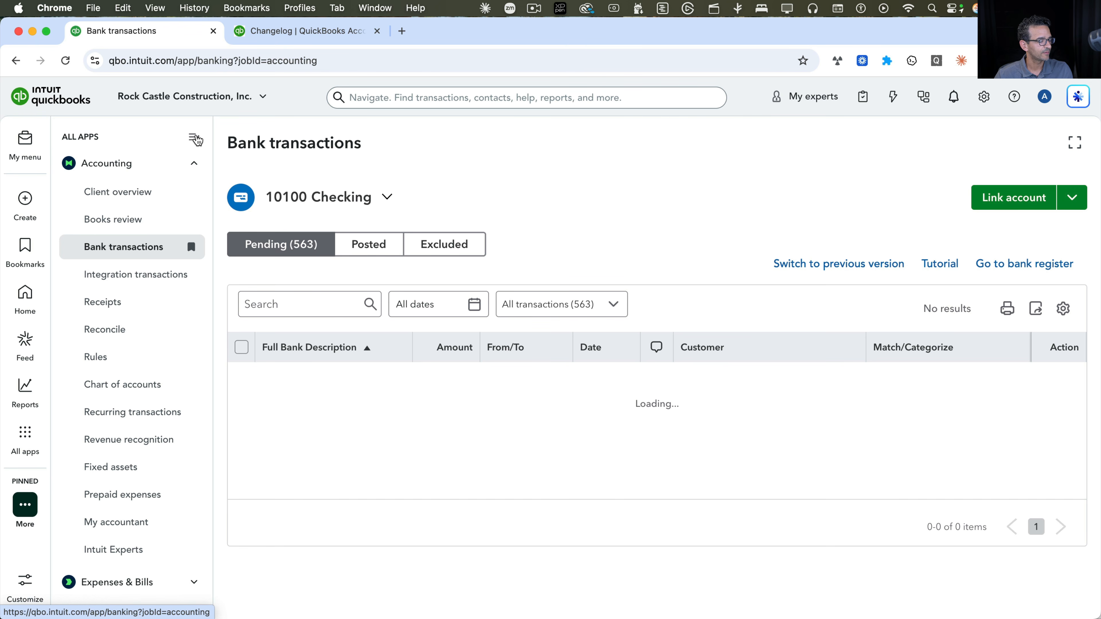
click(195, 139)
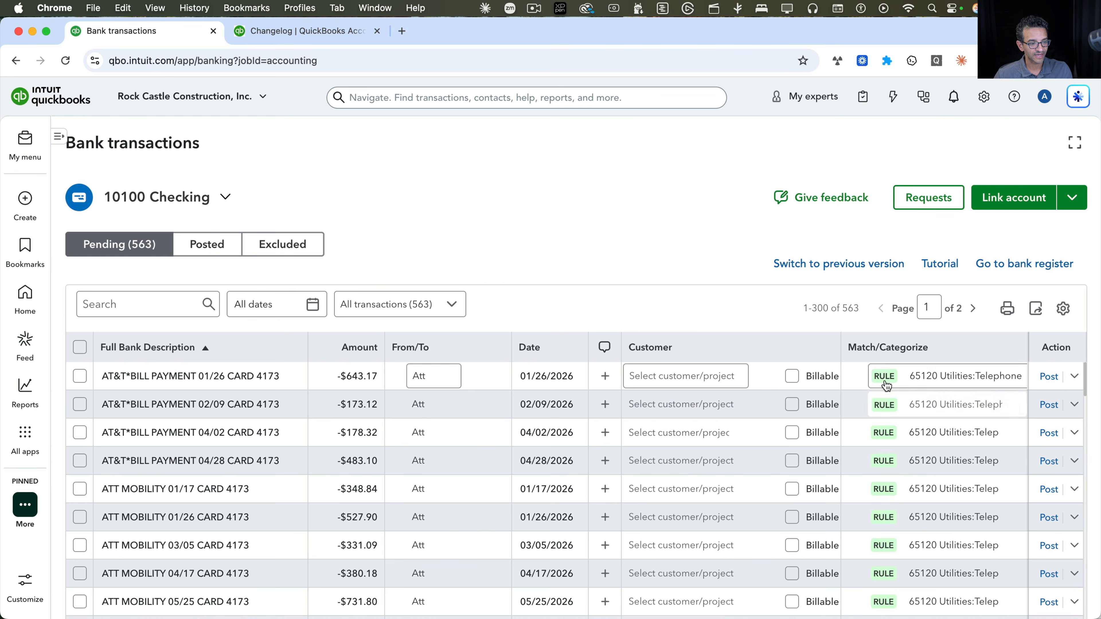
scroll(885, 484, down, 5)
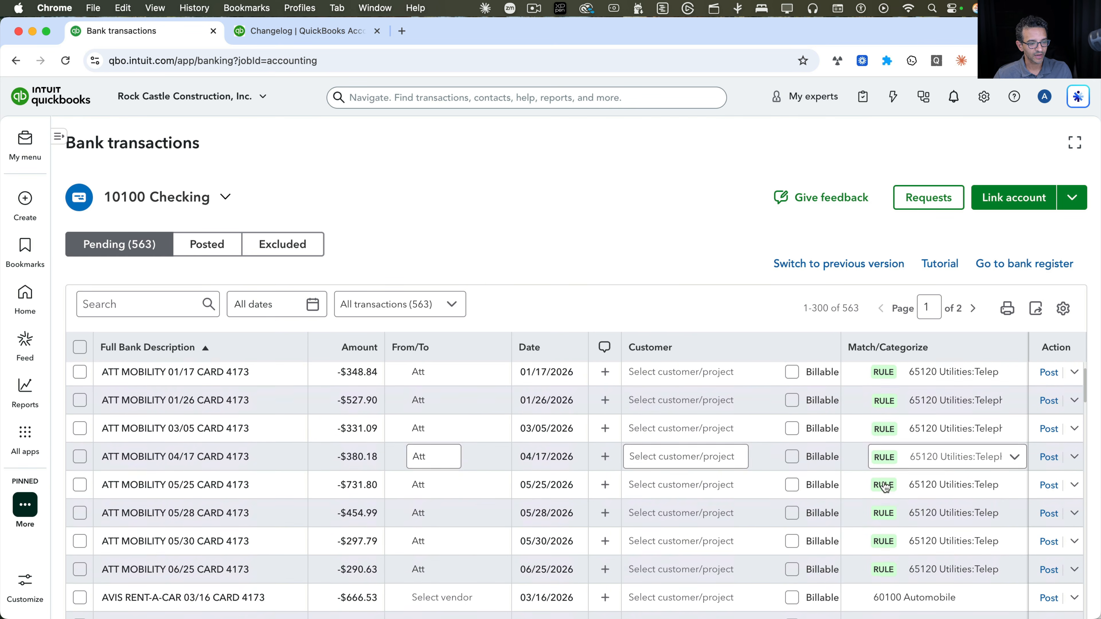
scroll(886, 538, up, 5)
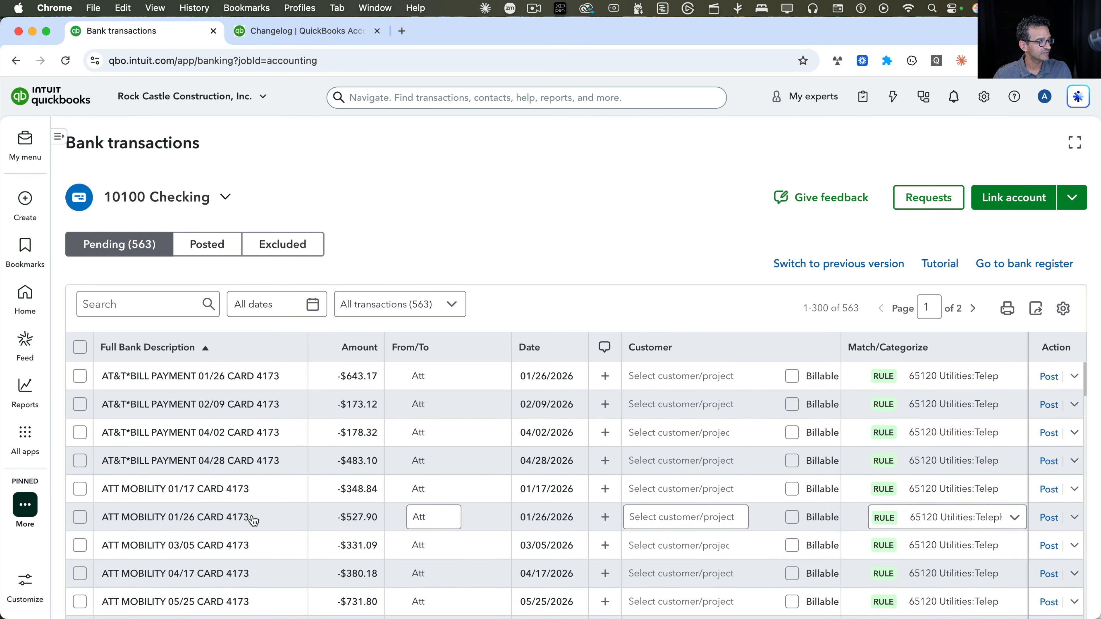